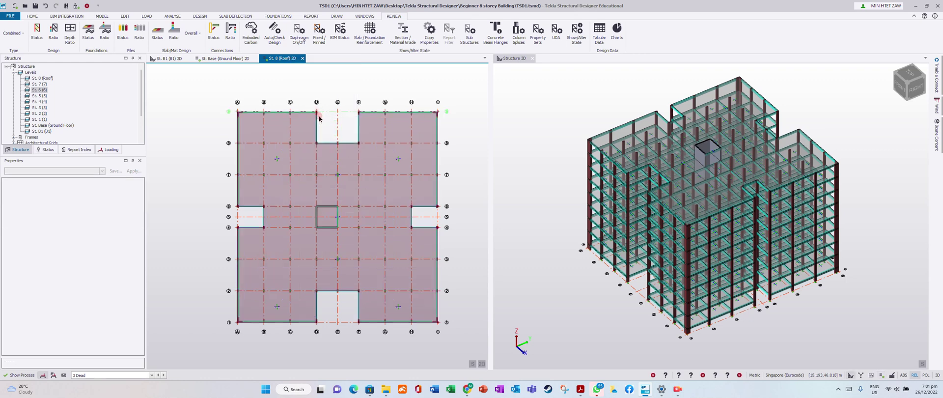
- Change the St. Base (Ground Floor) 2D view to a structural view and compare it with the St. B1 plan
left_click(233, 60)
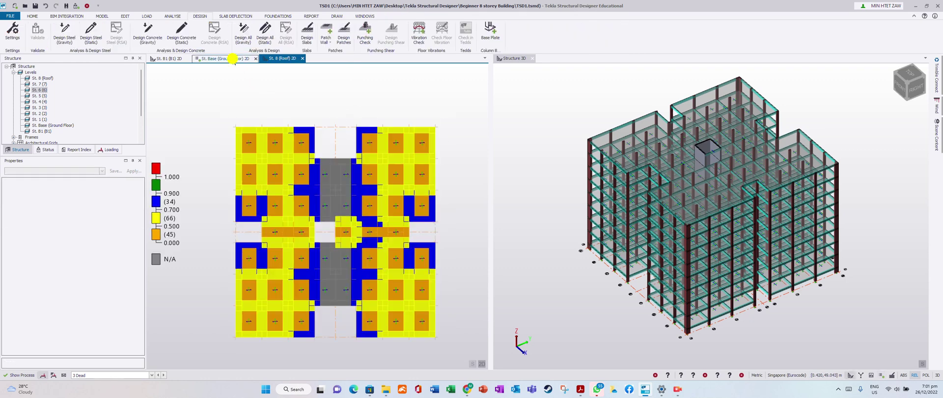
right_click(234, 60)
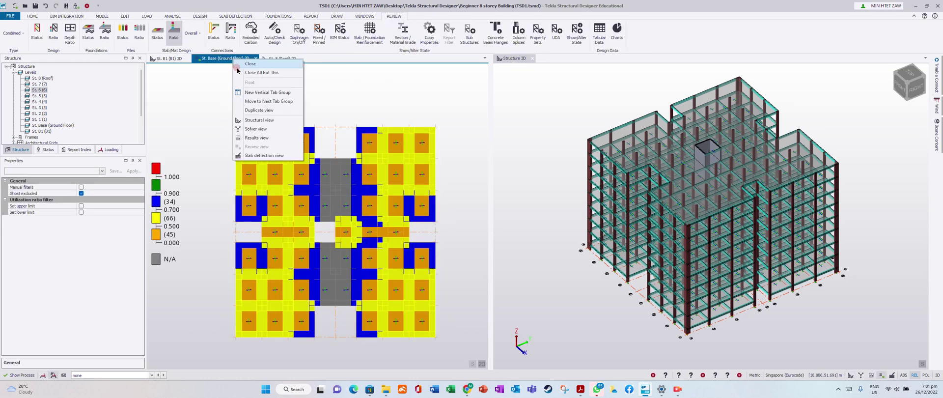
left_click(259, 123)
left_click(176, 60)
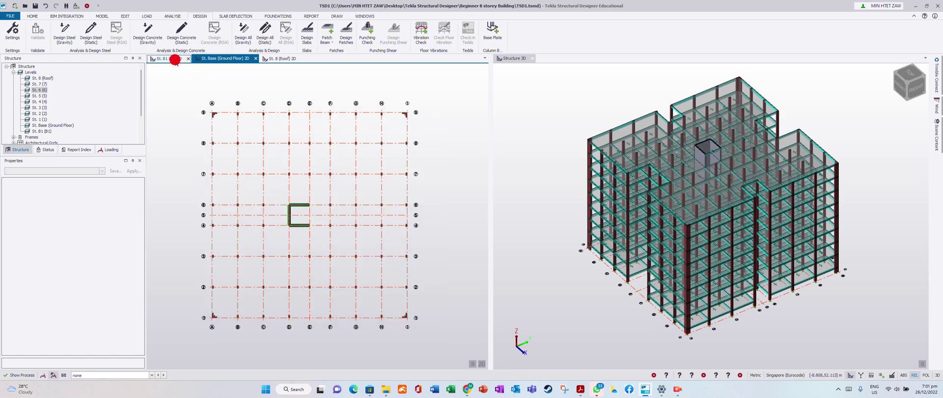
left_click(212, 59)
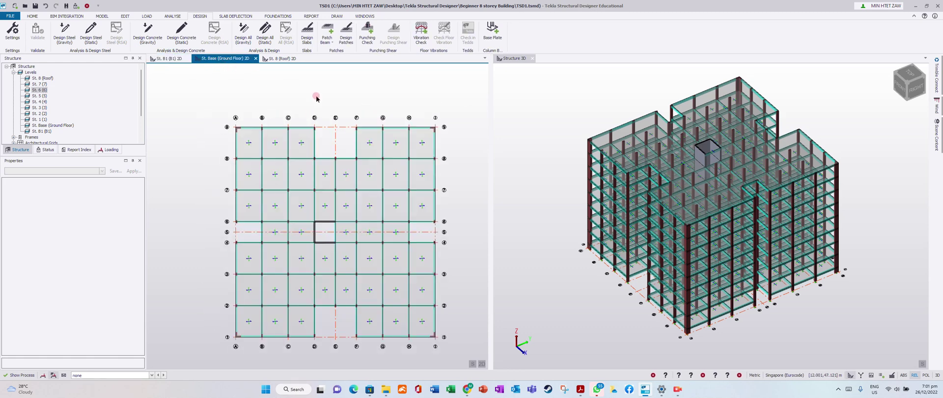
left_click(367, 135)
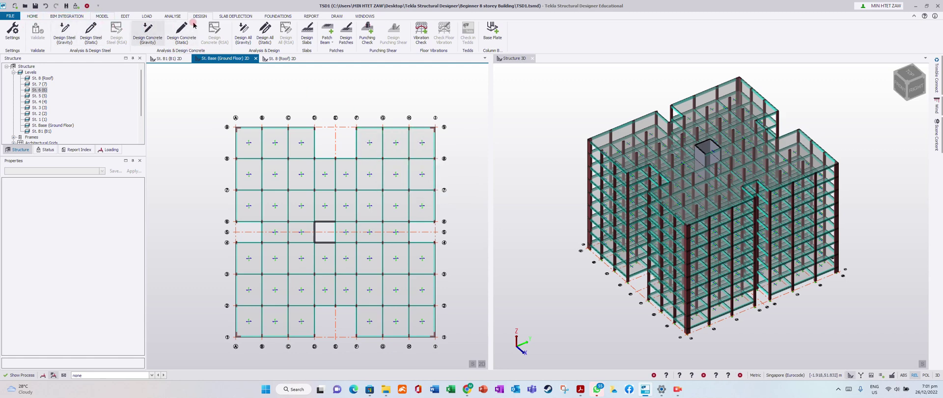
- Review the layer configurations for planar drawings, member details, member schedules and slabs and mats in the drawing settings
left_click(337, 16)
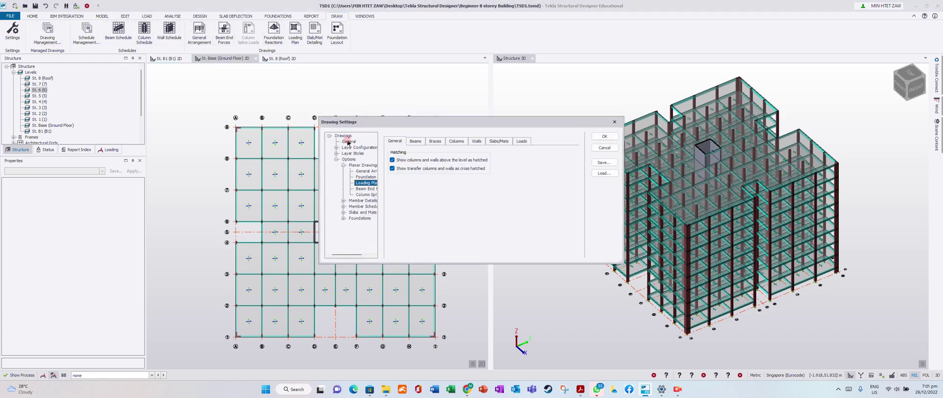
left_click(346, 141)
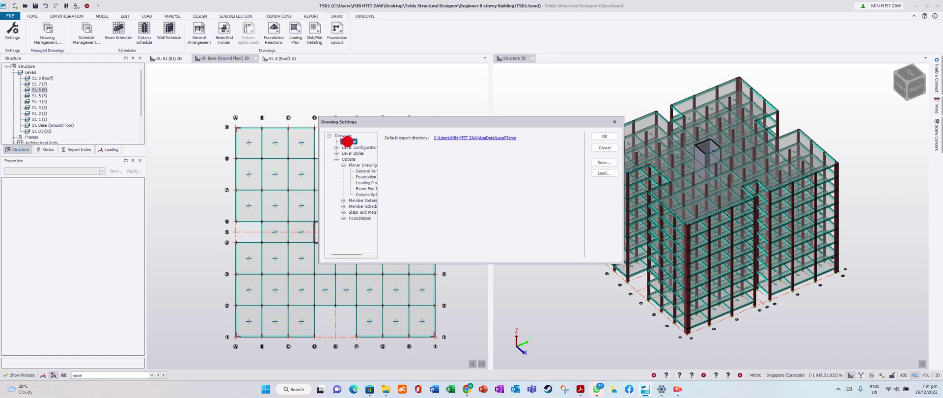
left_click(337, 148)
left_click(362, 153)
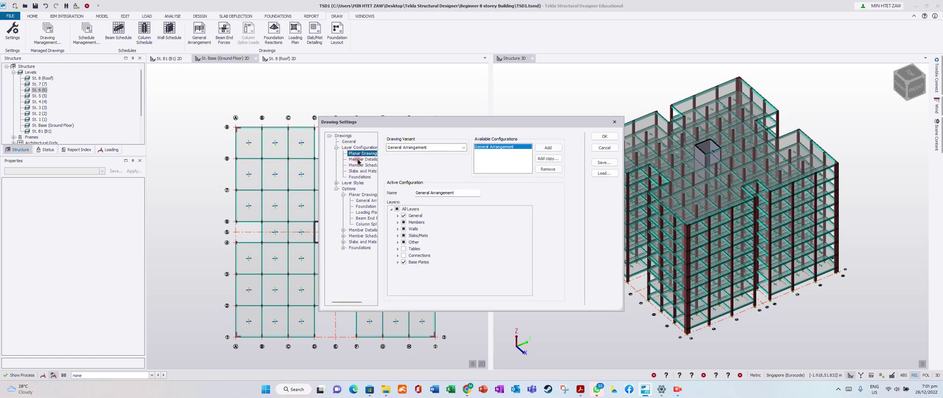
left_click(362, 160)
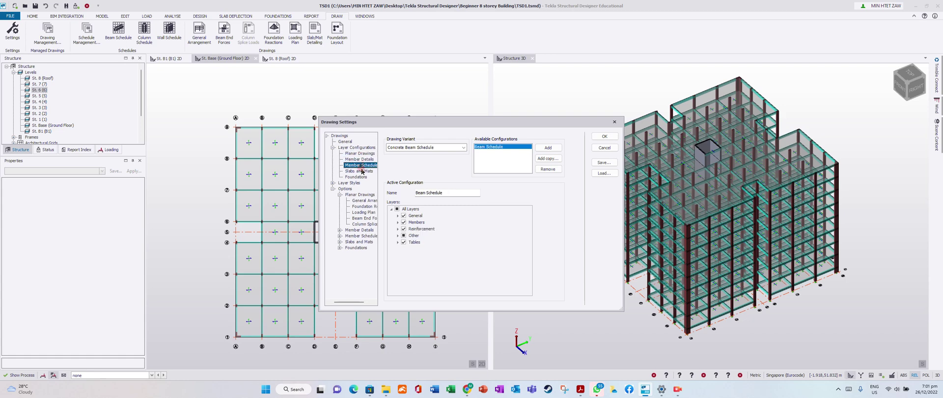
left_click(362, 170)
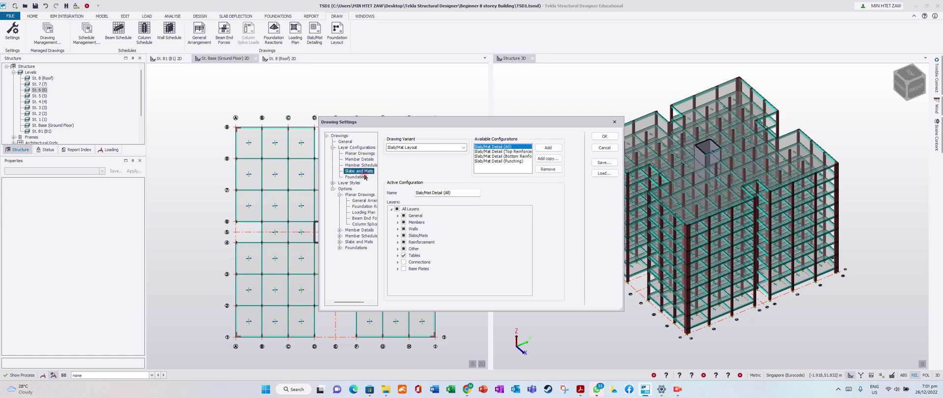
- Review the drawing layer styles for member details, slabs and mats, and foundations
left_click(339, 183)
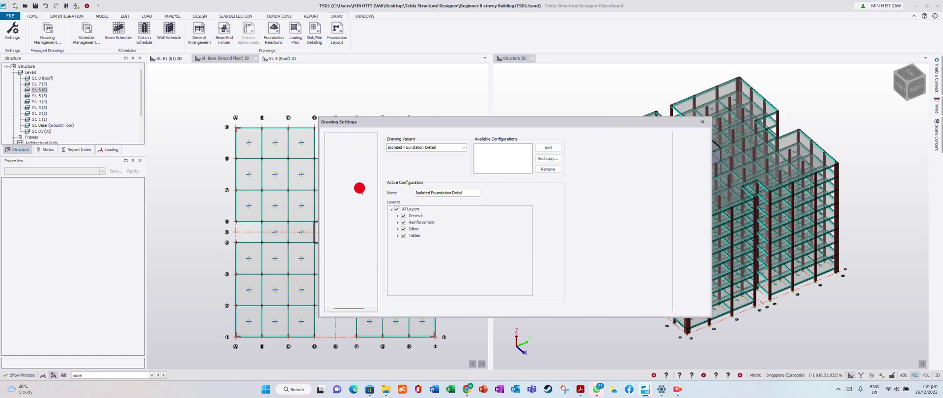
left_click(364, 195)
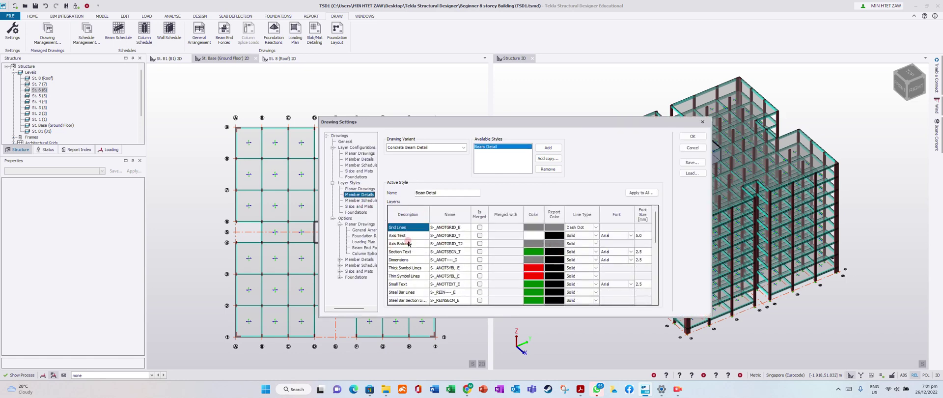
left_click(358, 206)
left_click(356, 212)
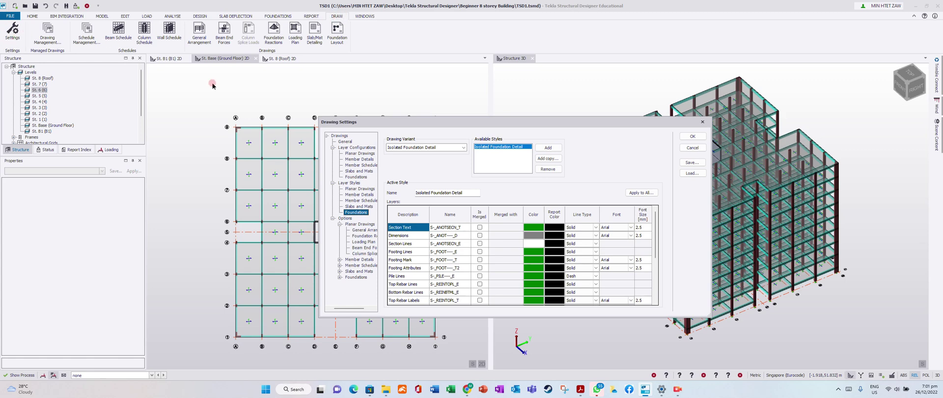
- Review the beam detail drawing options for levels, cross-sections and bar labels
left_click(340, 259)
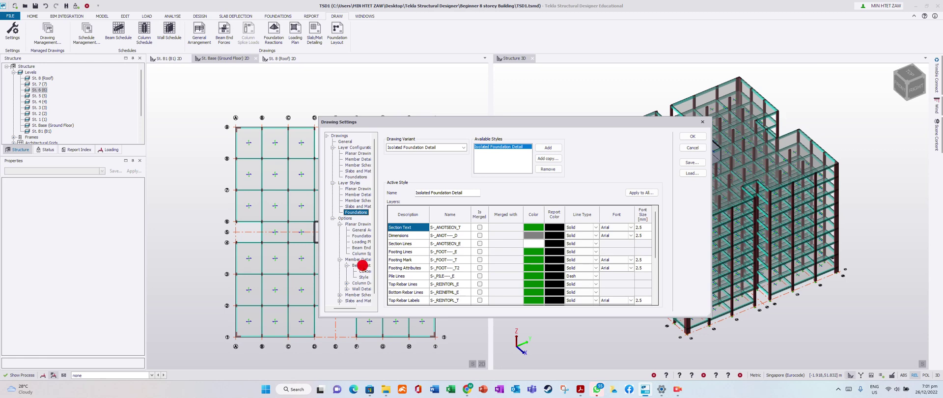
left_click(363, 265)
left_click(429, 141)
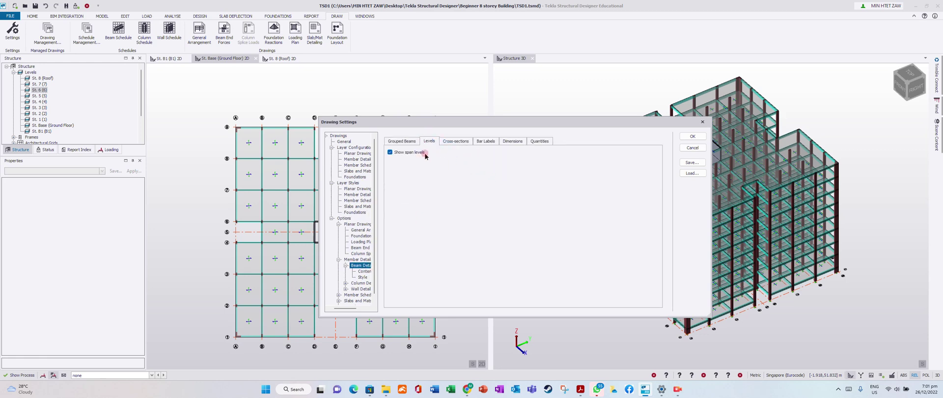
left_click(455, 141)
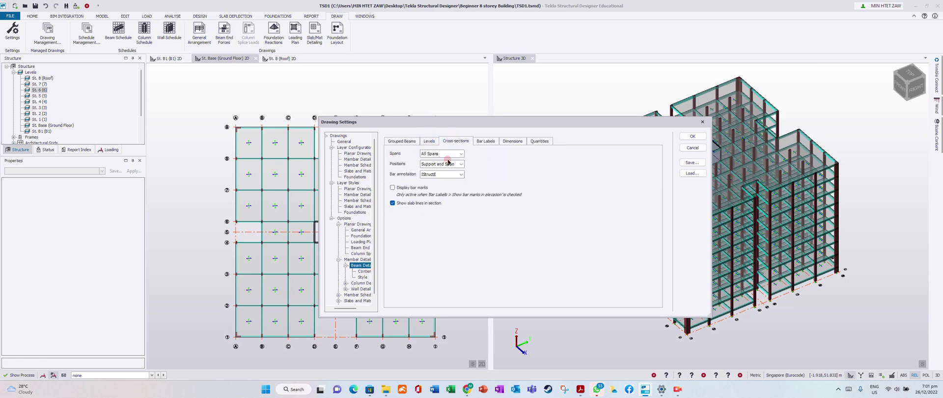
left_click(485, 141)
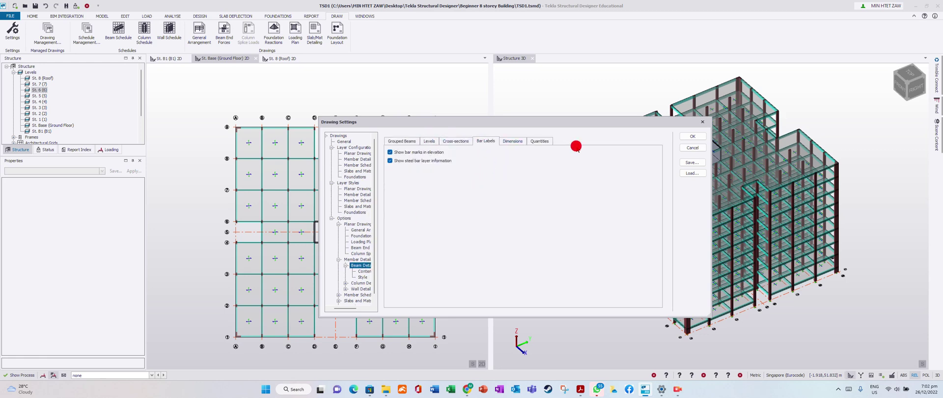
- Expand the drawing options for column details, wall details, member schedules and slabs and mats, and accept the settings
left_click(346, 283)
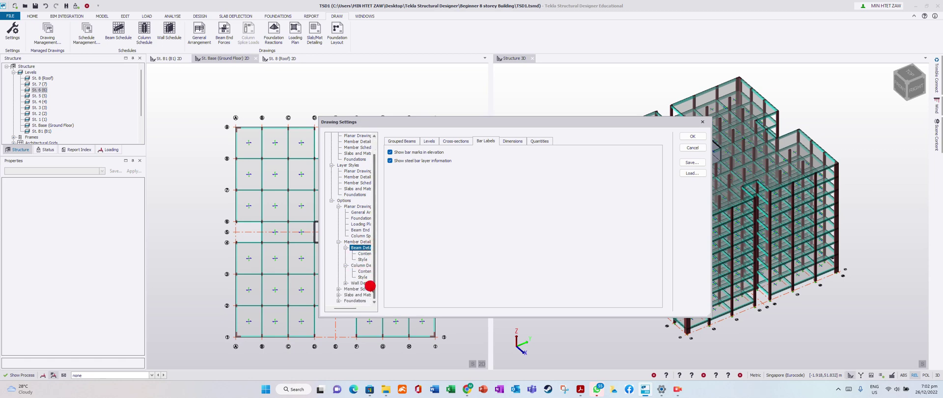
left_click(346, 283)
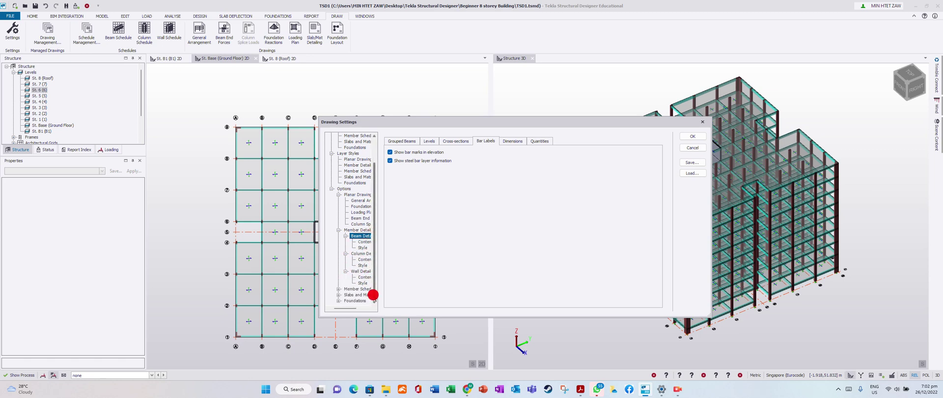
left_click(338, 289)
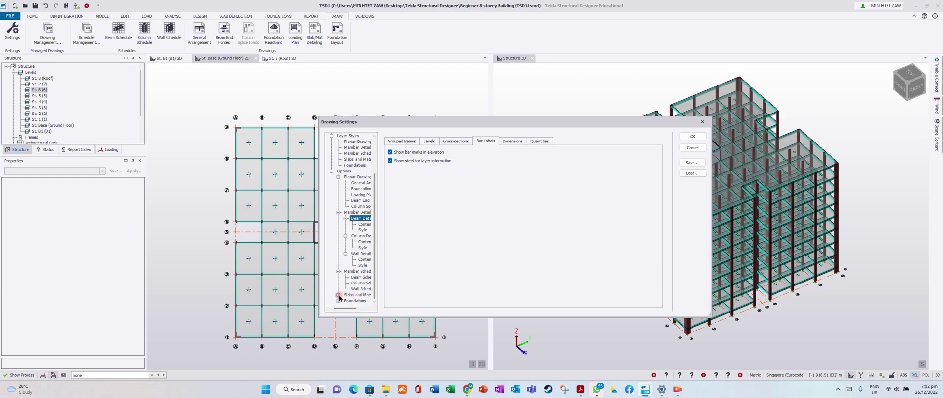
left_click(339, 295)
left_click(693, 137)
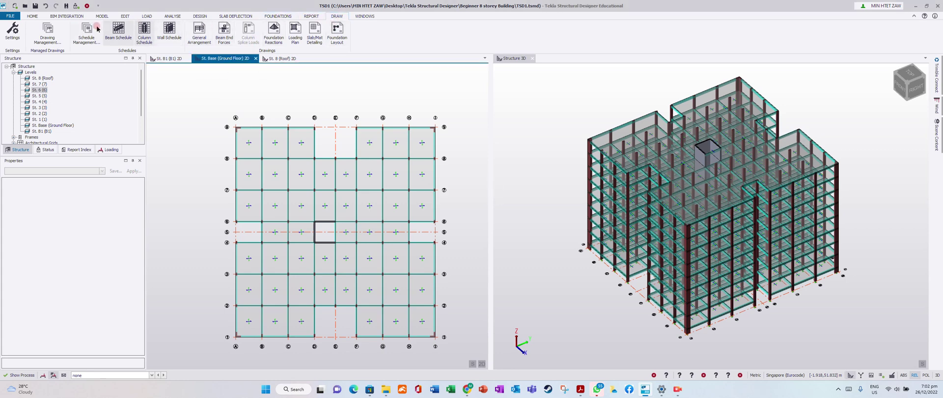
- Start generating a detail drawing for the L-shaped concrete corner column C65 in the 3D structure view
left_click(543, 95)
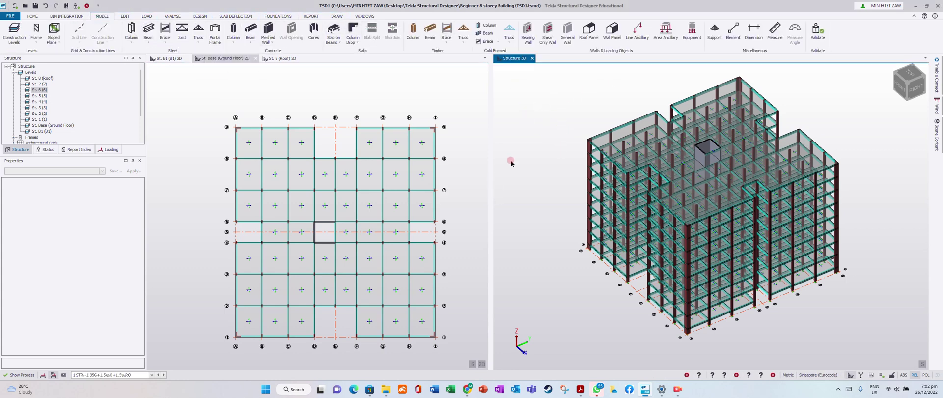
scroll(565, 254, "up", 3)
scroll(555, 270, "down", 3)
mouse_move(556, 284)
middle_mouse_down()
mouse_move(573, 262)
mouse_move(596, 301)
mouse_move(808, 283)
middle_mouse_up()
scroll(638, 322, "up", 2)
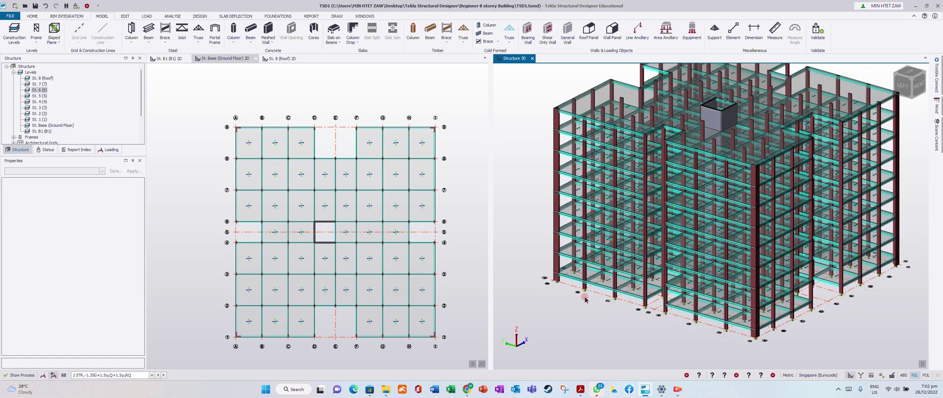
left_click(560, 266)
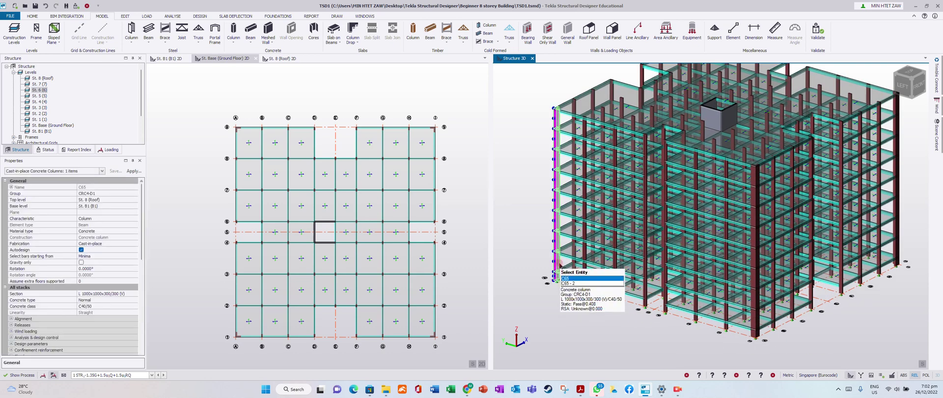
right_click(561, 266)
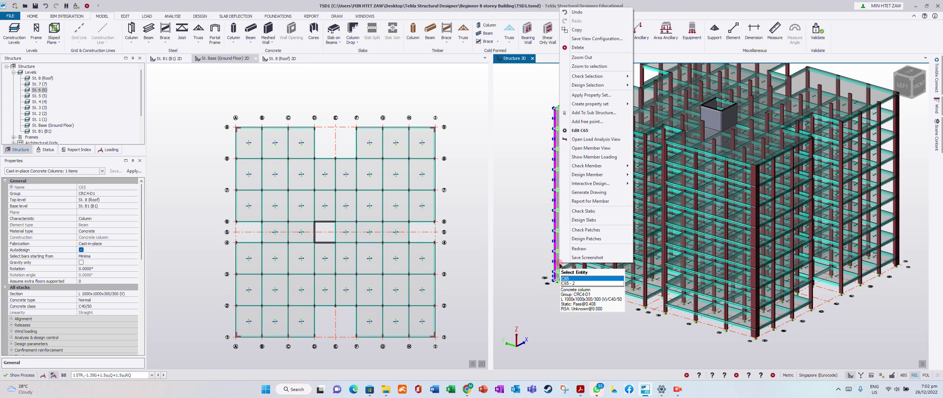
left_click(609, 193)
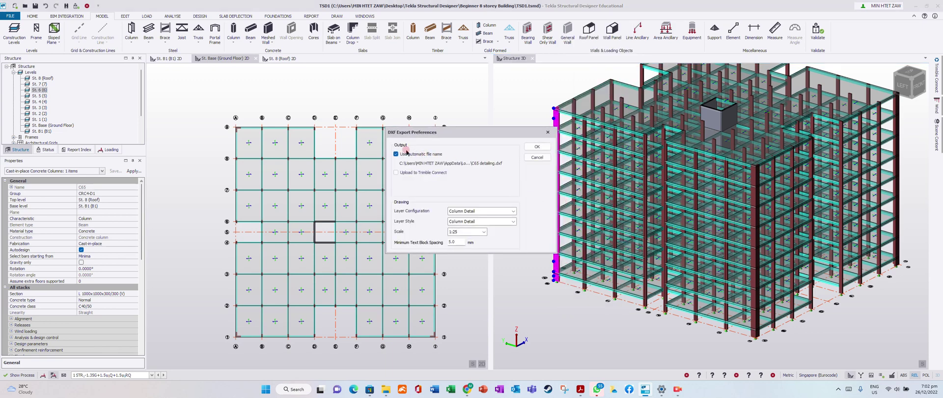
- Set the DXF export's minimum text block spacing to 2.5 mm and its scale to 1:20
double_click(457, 239)
left_click(484, 231)
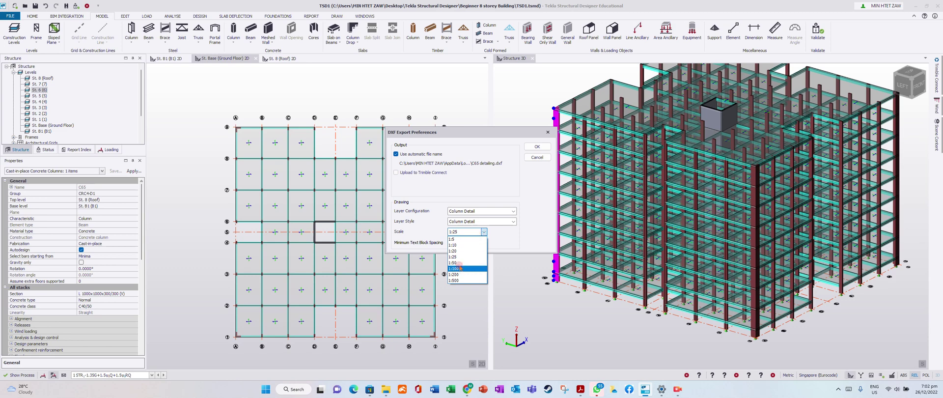
left_click(452, 251)
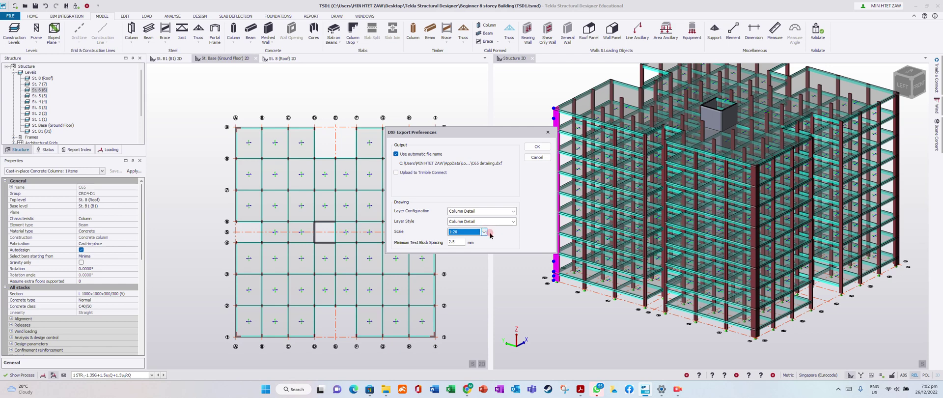
- Choose Column Detail as the layer configuration and layer style, and export the column drawing as DXF
left_click(515, 211)
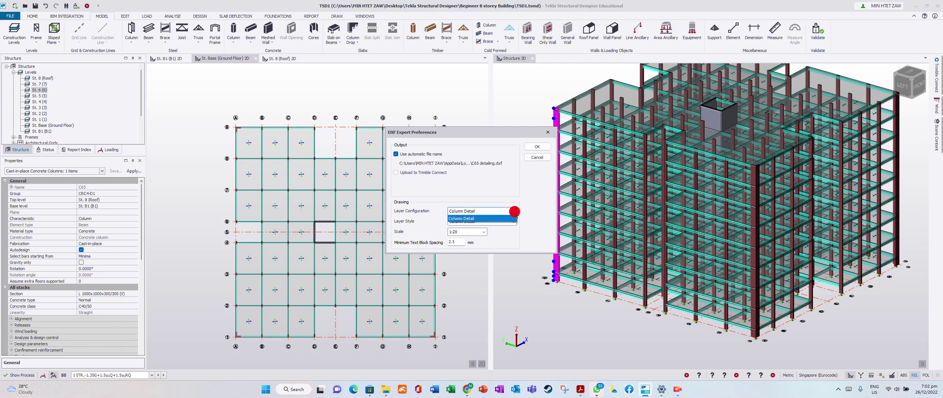
left_click(511, 217)
left_click(514, 222)
left_click(513, 221)
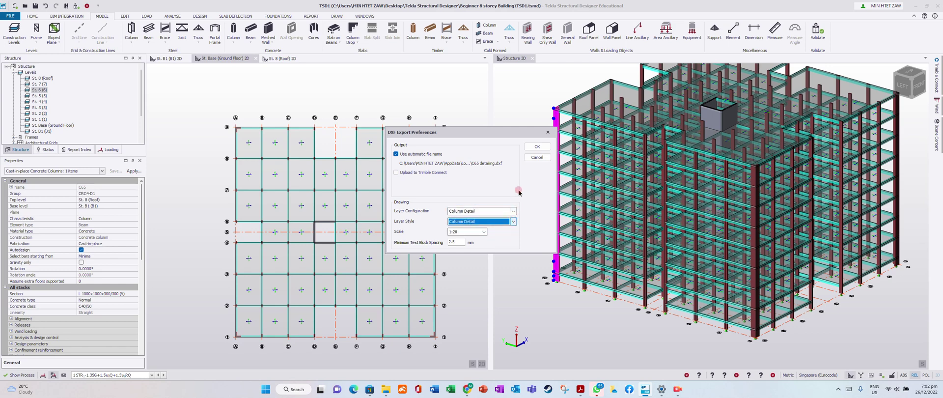
left_click(537, 148)
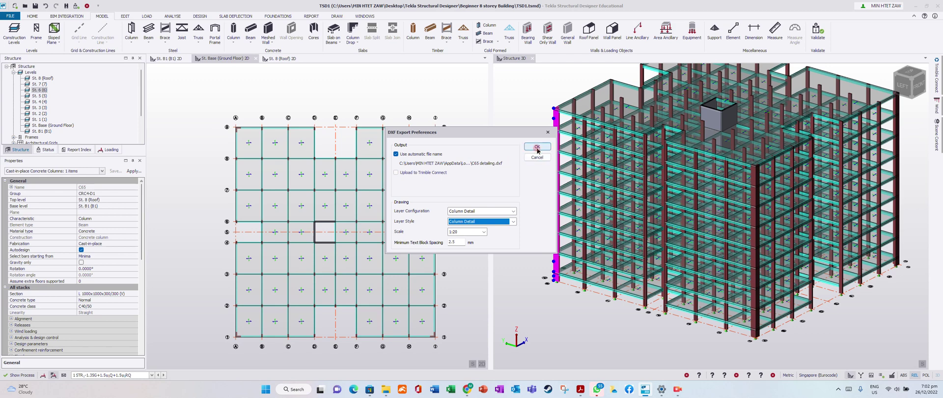
left_click(526, 153)
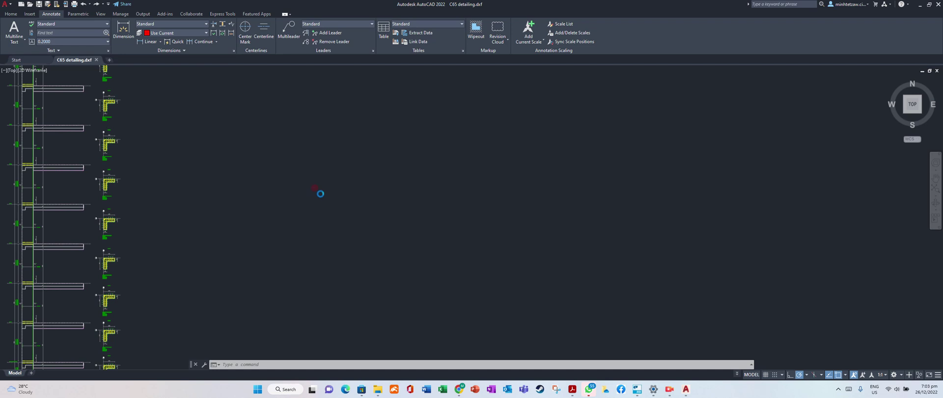
- Examine the column elevation and cross-sections of the exported C65 detailing.dxf in AutoCAD
left_click(528, 207)
scroll(570, 206, "down", 3)
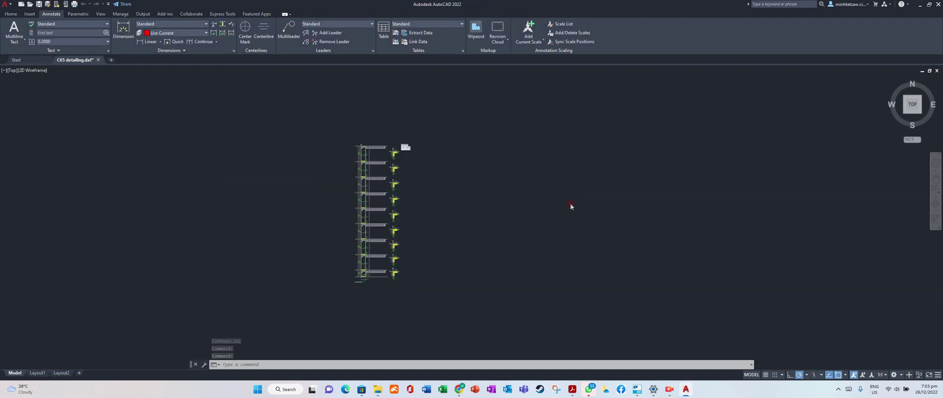
scroll(570, 205, "down", 2)
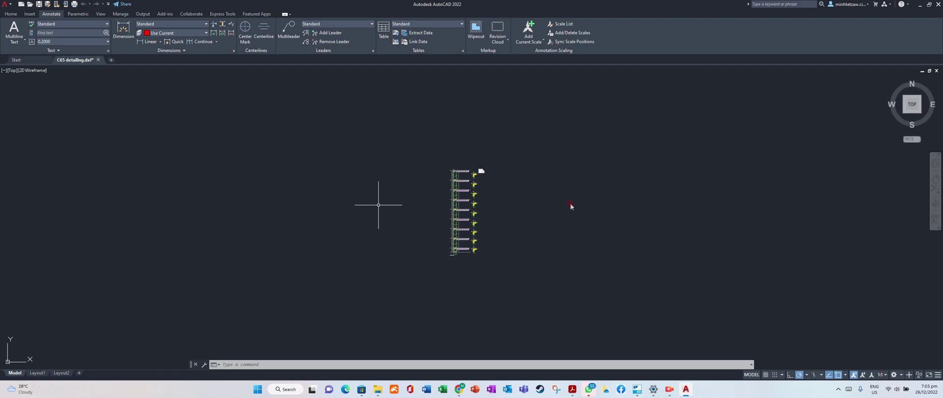
scroll(570, 206, "up", 2)
scroll(291, 205, "up", 5)
scroll(290, 205, "down", 3)
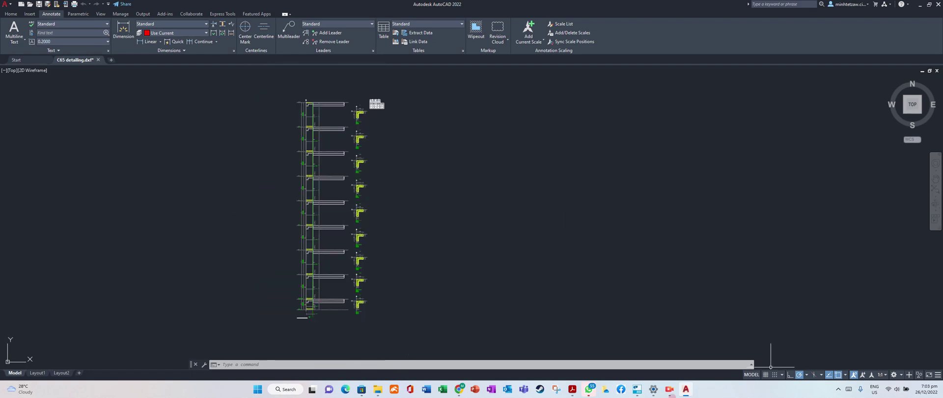
left_click(637, 389)
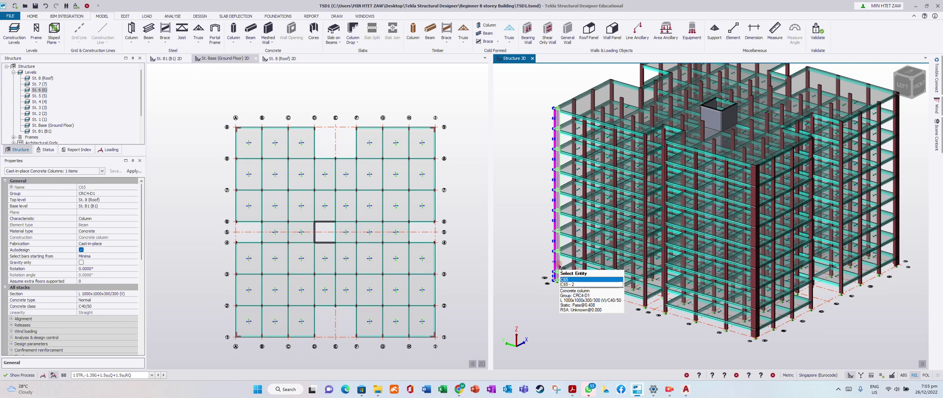
left_click(597, 296)
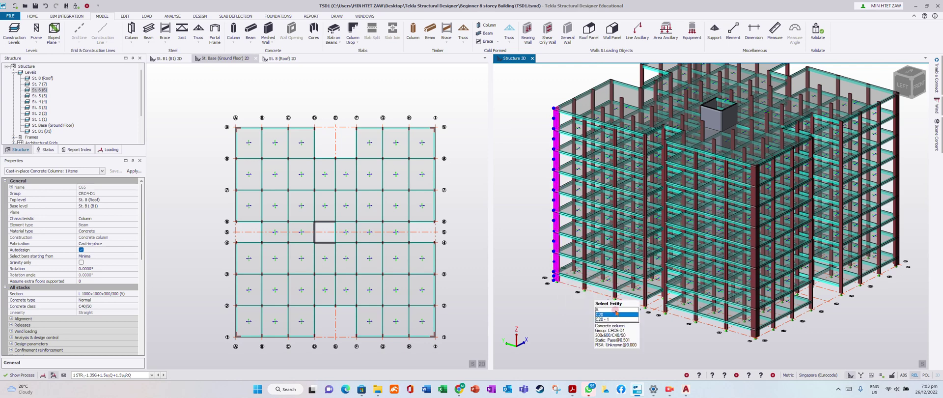
left_click(686, 389)
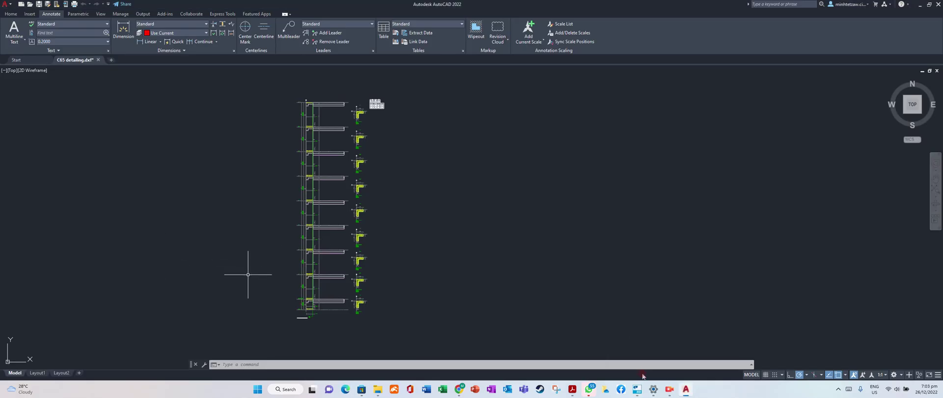
- Examine the reinforcement of column C65's lowest stack between St. B1 and St. Base, down to the starter bars, in the elevation
scroll(282, 298, "up", 2)
scroll(231, 274, "up", 5)
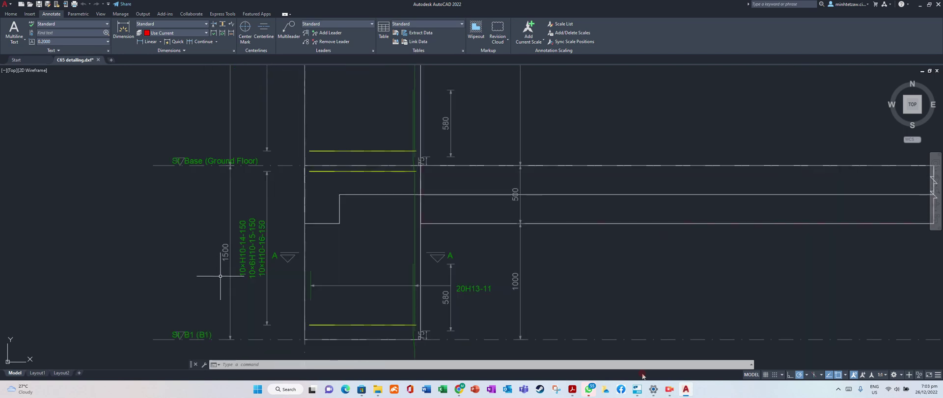
scroll(290, 279, "up", 4)
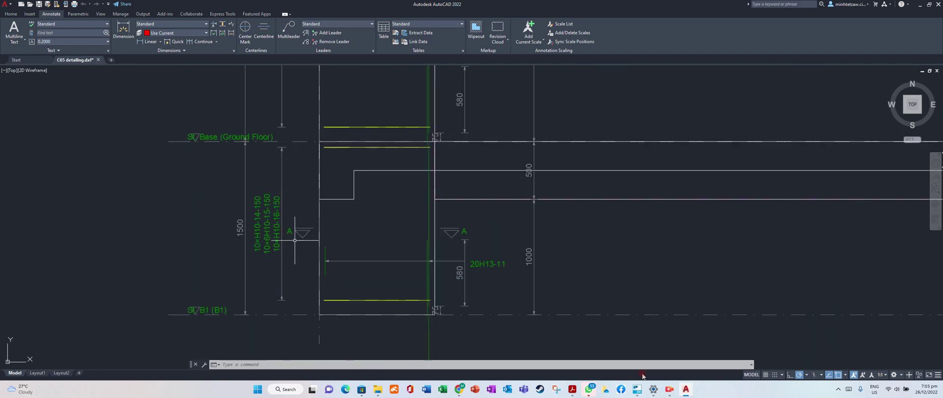
scroll(304, 244, "down", 3)
scroll(495, 260, "up", 1)
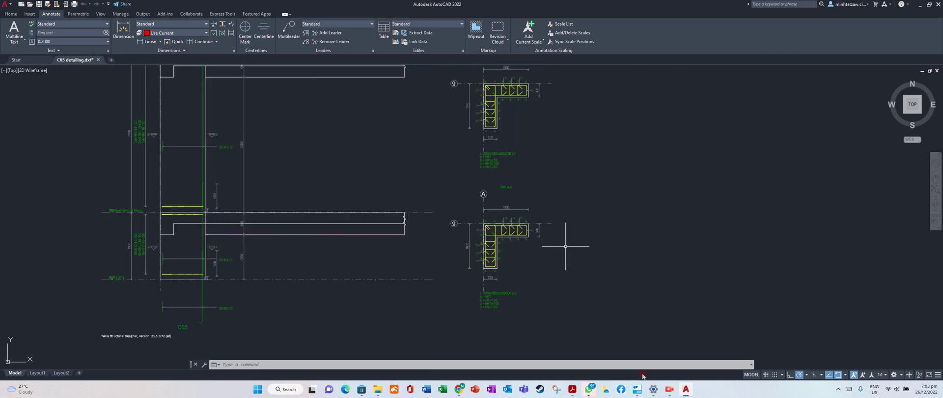
scroll(118, 259, "up", 6)
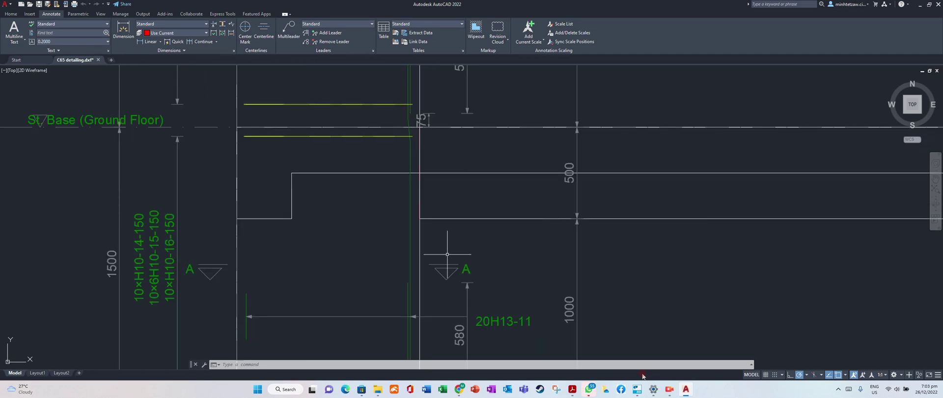
scroll(336, 247, "down", 4)
scroll(389, 300, "up", 4)
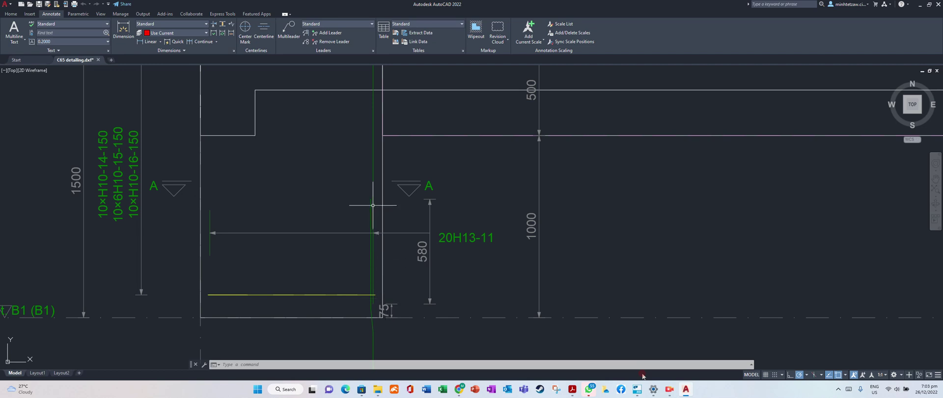
scroll(383, 220, "down", 3)
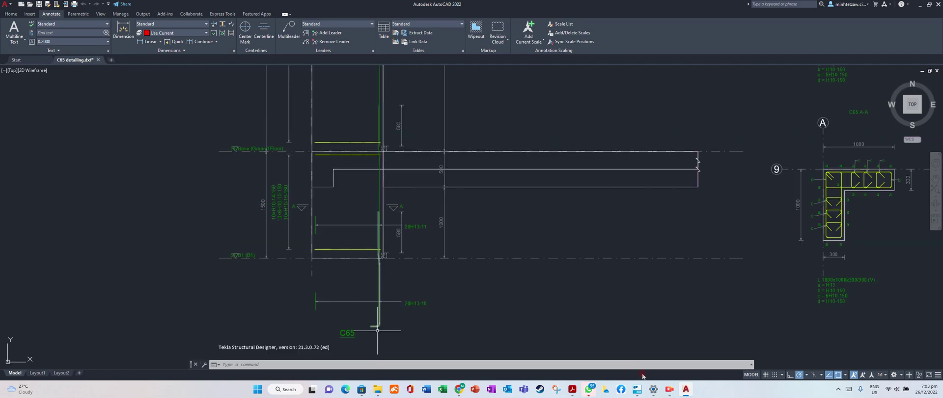
scroll(363, 305, "down", 5)
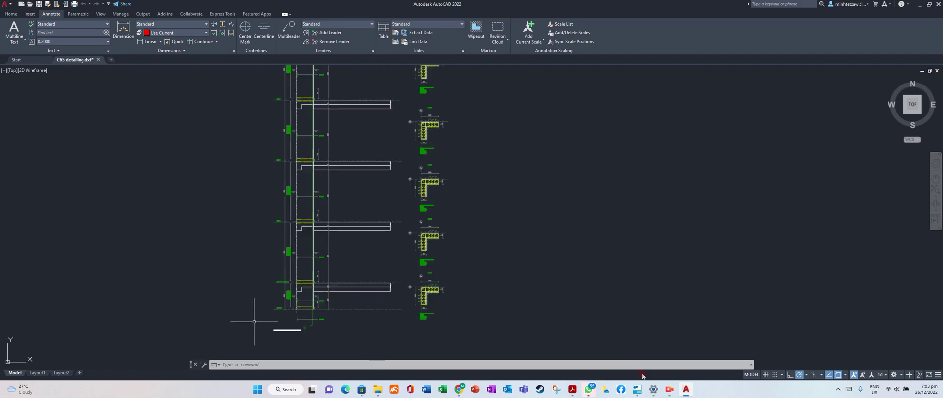
- Examine the column elevation around St. 1 and the matching L-shaped cross-sections B-B and C-C
scroll(345, 218, "up", 6)
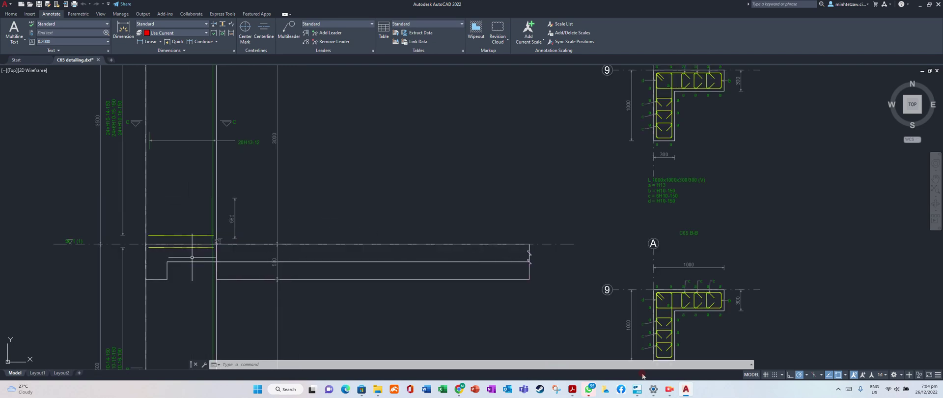
scroll(385, 188, "down", 3)
scroll(543, 131, "up", 4)
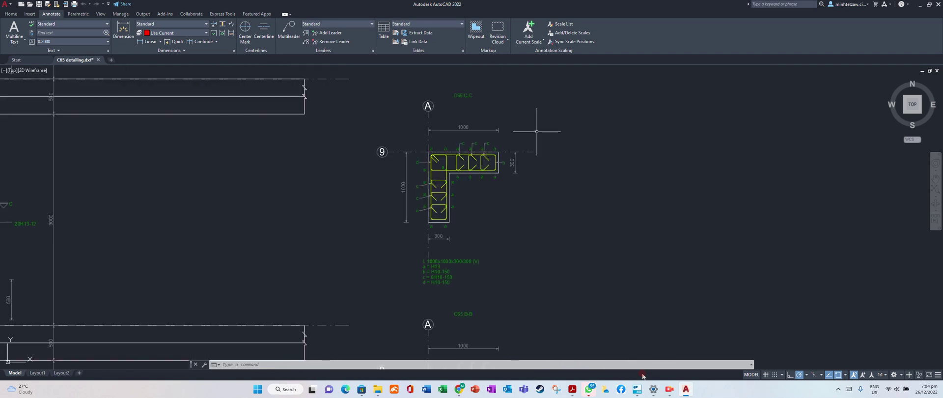
scroll(431, 176, "up", 3)
scroll(430, 177, "down", 10)
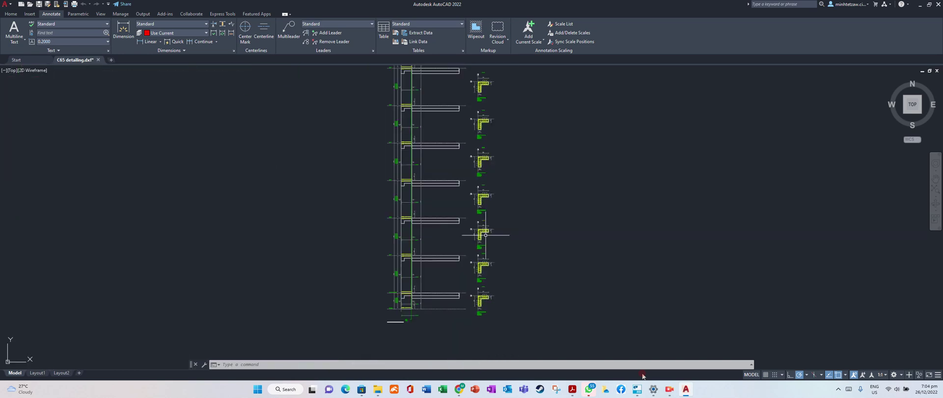
scroll(485, 200, "up", 2)
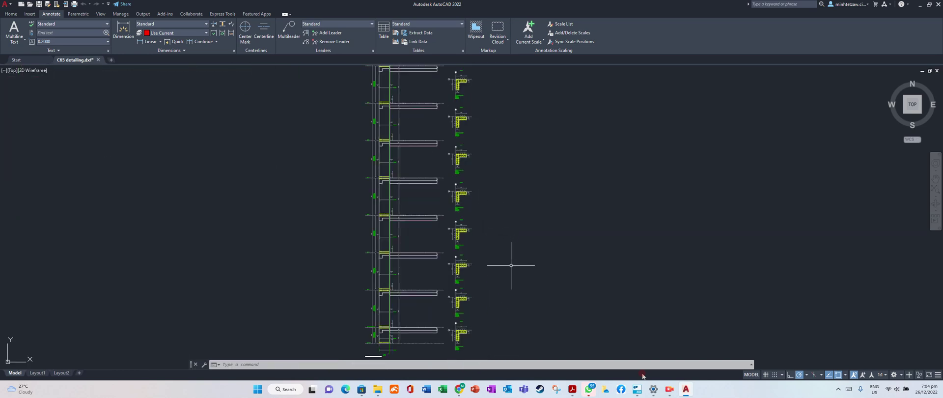
- Switch to Tekla Structural Designer and start generating a detail drawing for the ground-floor concrete edge beam BaseB3
key("alt+Tab")
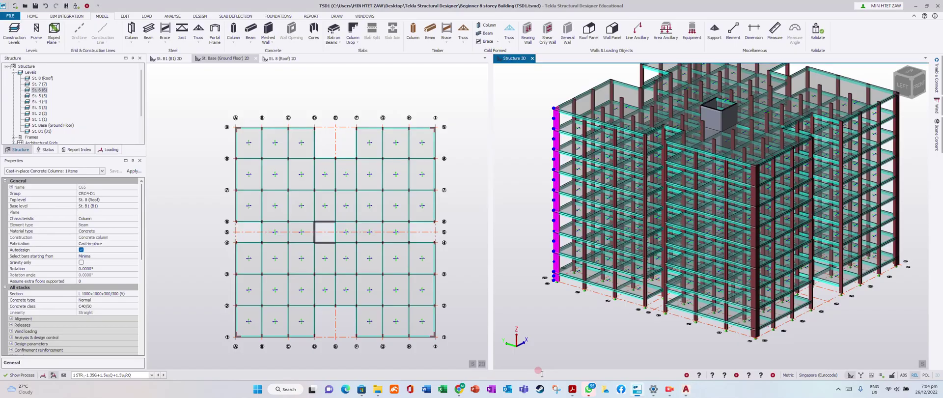
left_click(563, 300)
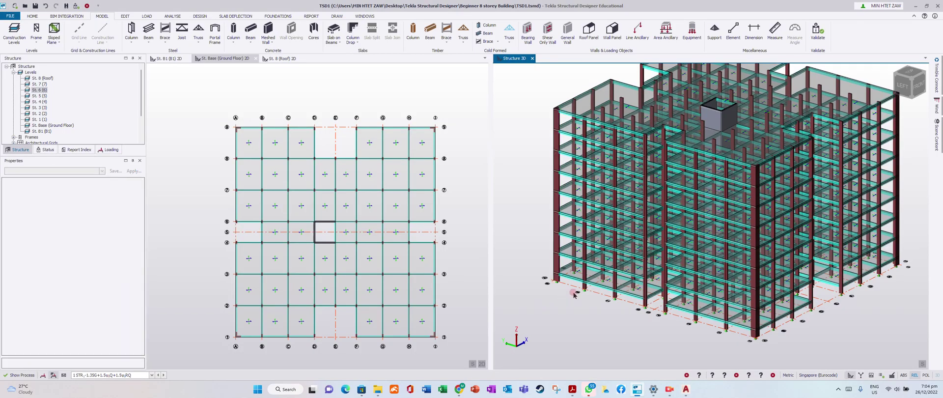
left_click(574, 280)
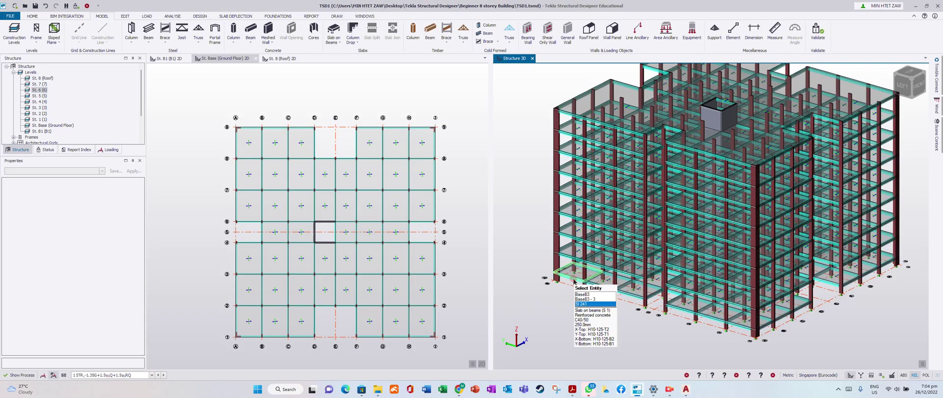
left_click(575, 279)
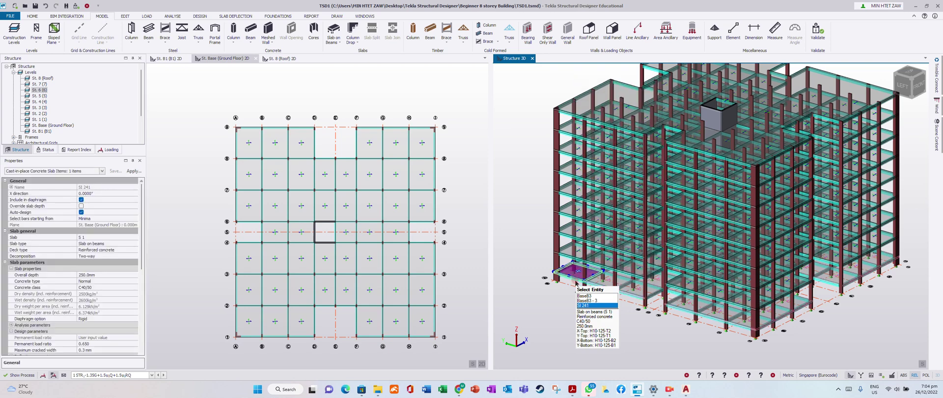
left_click(576, 282)
left_click(574, 276)
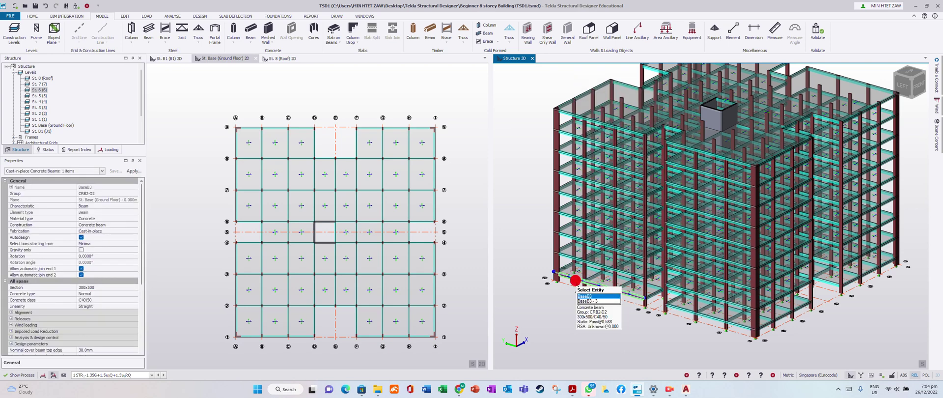
left_click(619, 198)
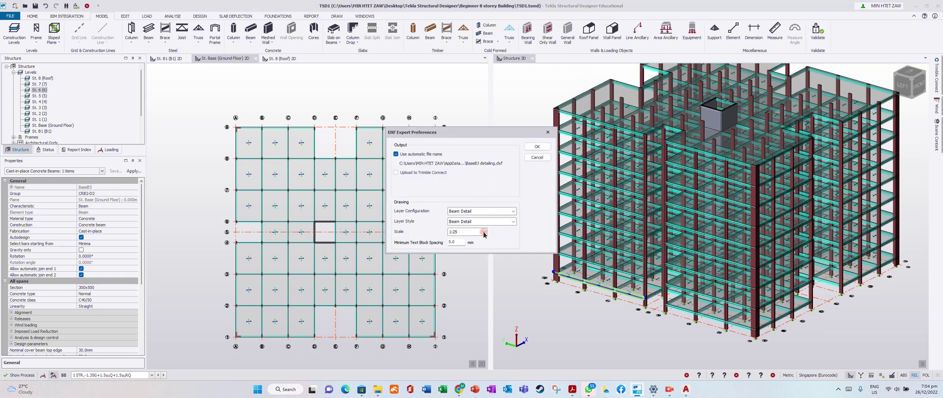
- Set the export scale to 1:20 and the minimum text block spacing to 2.5 mm, and export the beam detail as DXF
left_click(484, 232)
left_click(471, 247)
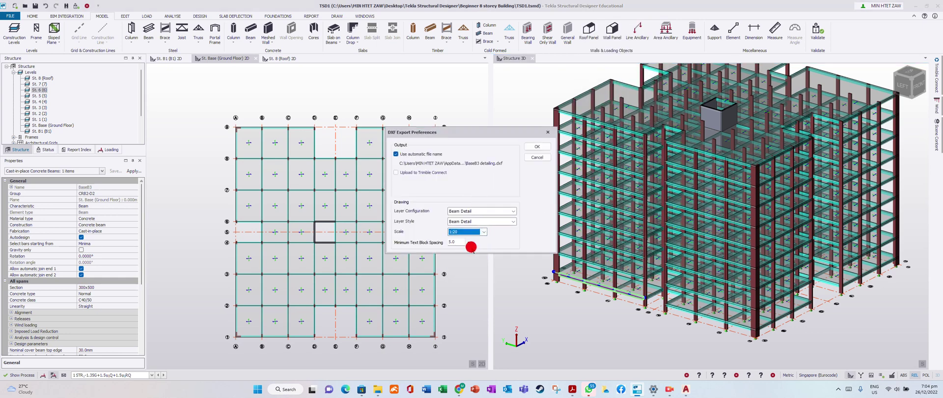
double_click(446, 243)
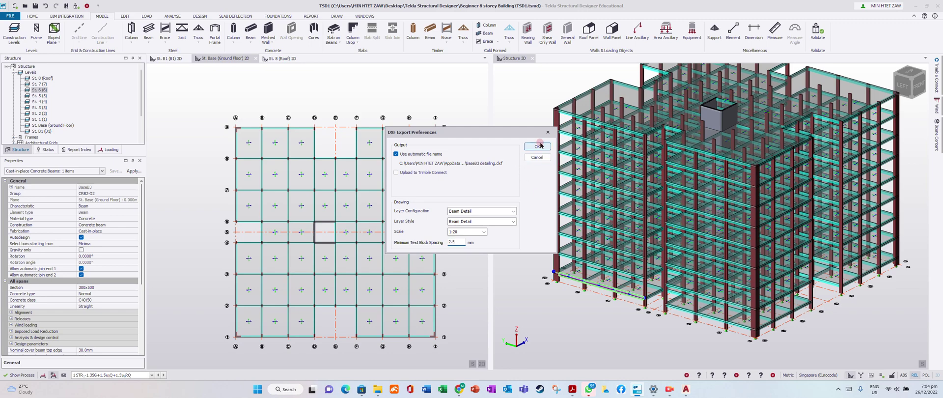
left_click(541, 146)
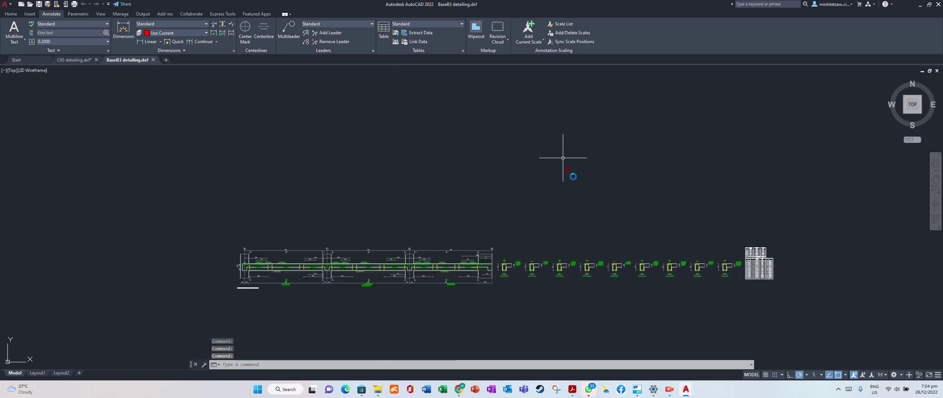
- Examine the beam elevation, its span labels, the cross-sections and the bar tables of the exported BaseB3 detailing.dxf in AutoCAD
scroll(257, 319, "up", 6)
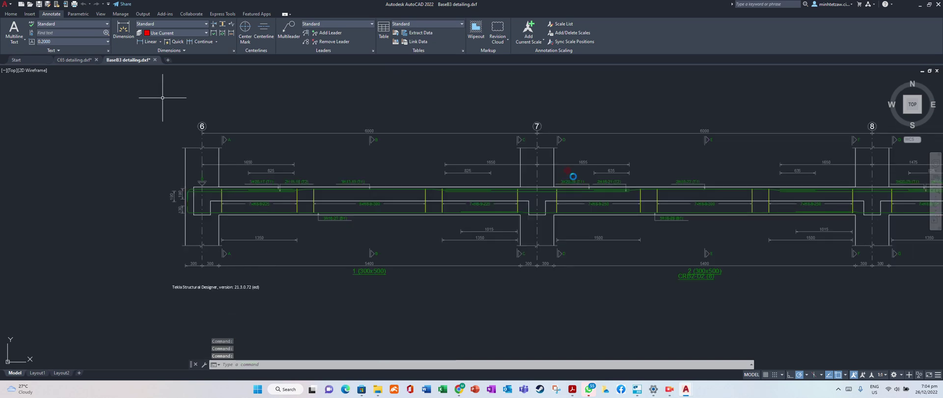
left_click(9, 5)
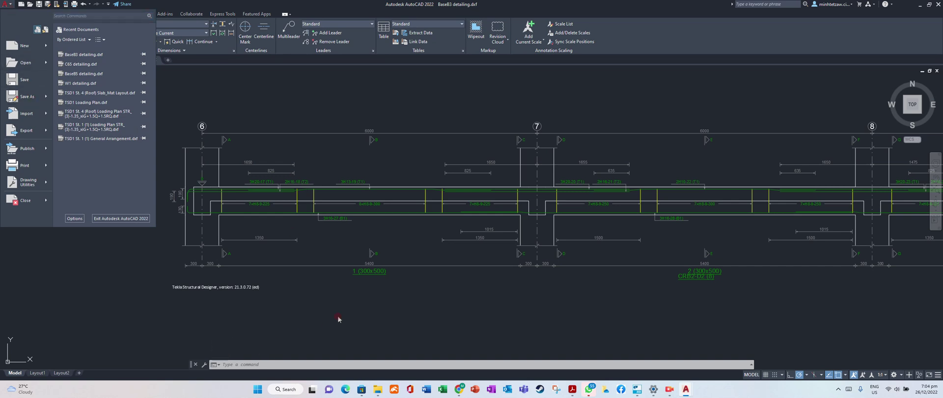
left_click(337, 290)
scroll(337, 315, "down", 3)
scroll(591, 283, "up", 3)
scroll(591, 283, "up", 8)
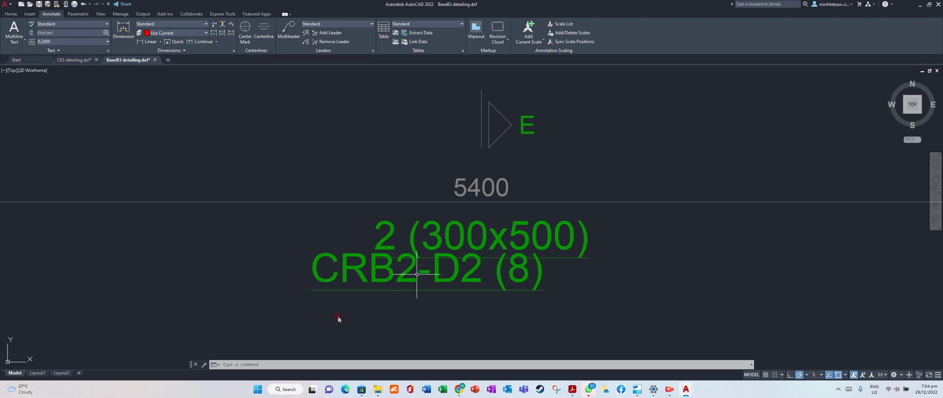
scroll(463, 276, "down", 8)
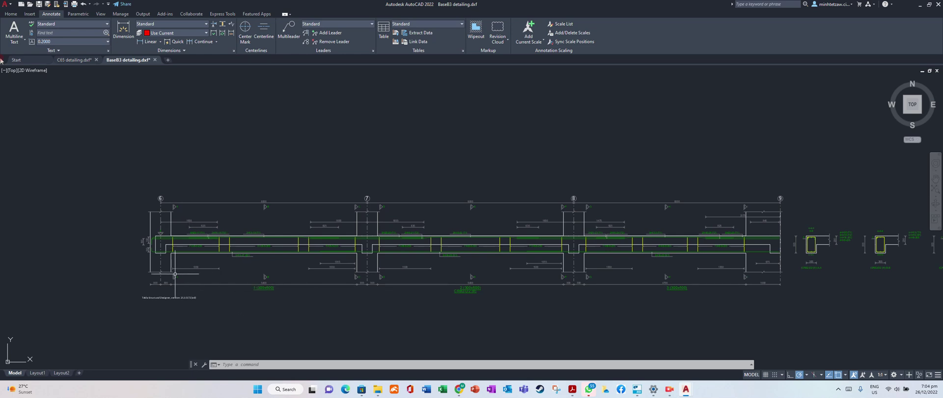
scroll(189, 274, "up", 4)
scroll(126, 238, "down", 6)
scroll(125, 238, "down", 1)
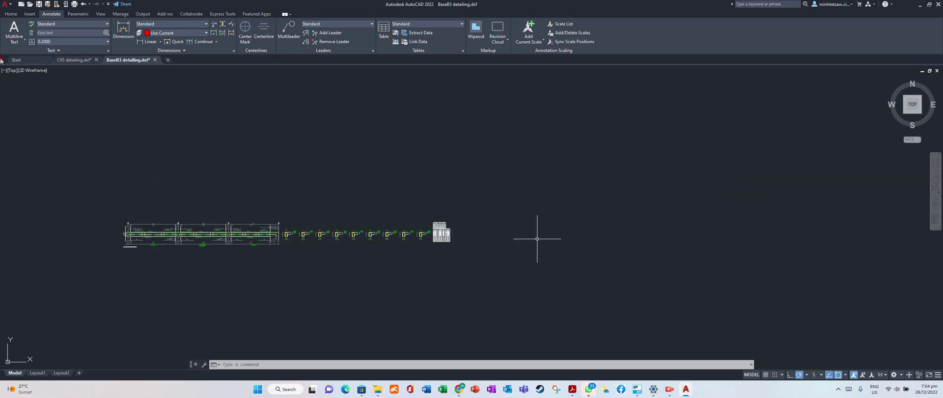
scroll(540, 238, "up", 5)
scroll(627, 227, "down", 6)
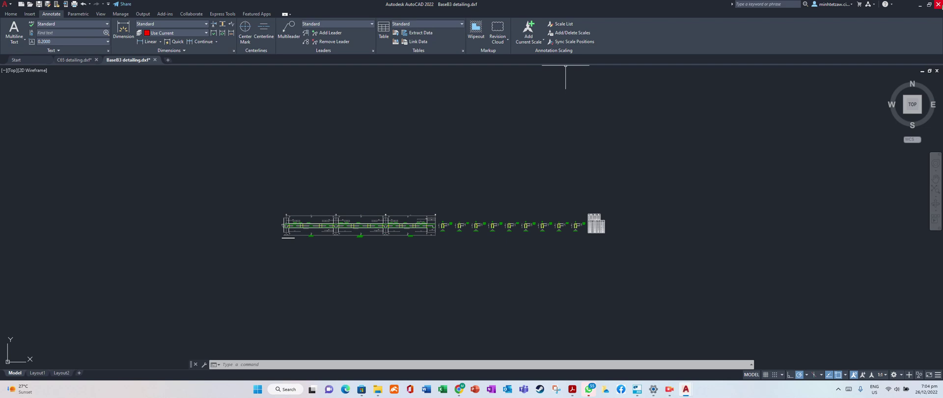
- Quit AutoCAD without saving the changes to the beam and column detail drawings
left_click(937, 6)
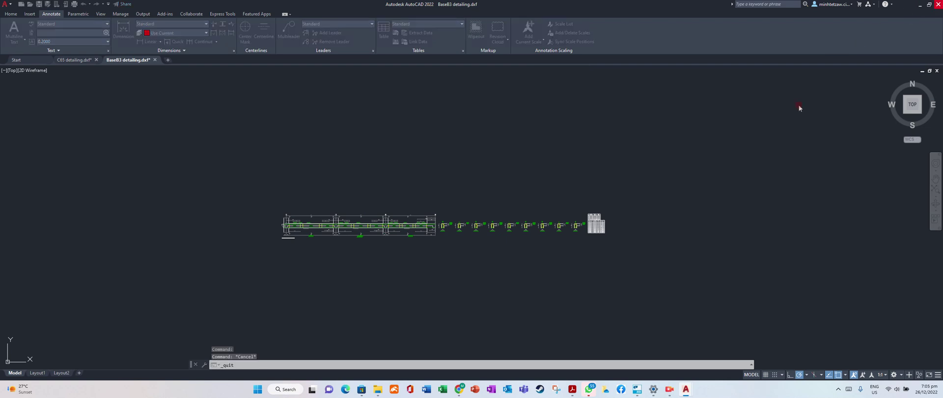
left_click(484, 209)
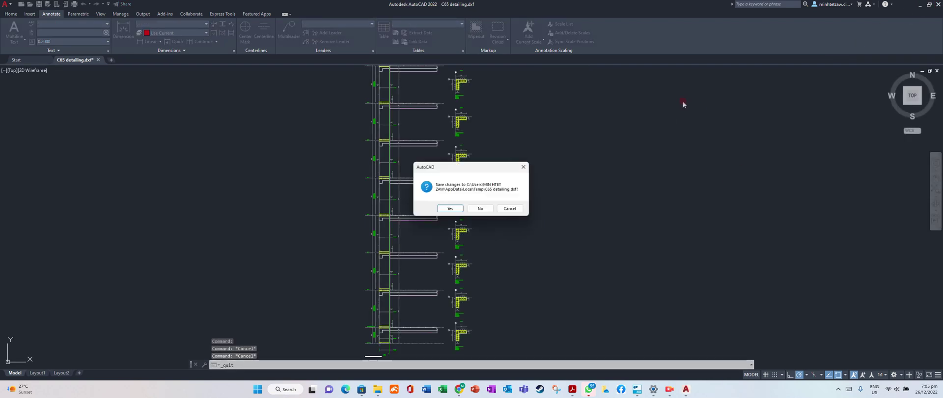
left_click(487, 210)
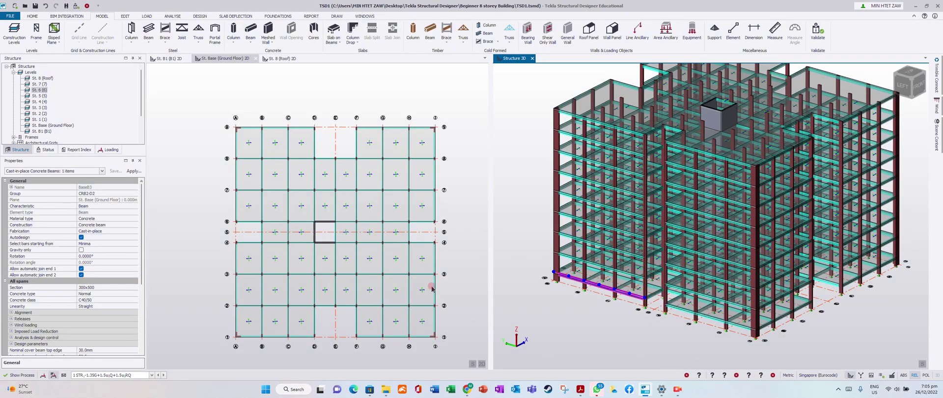
- Review the drawing variants available for managed drawings, from General Arrangement to Base Plate Detail
left_click(341, 18)
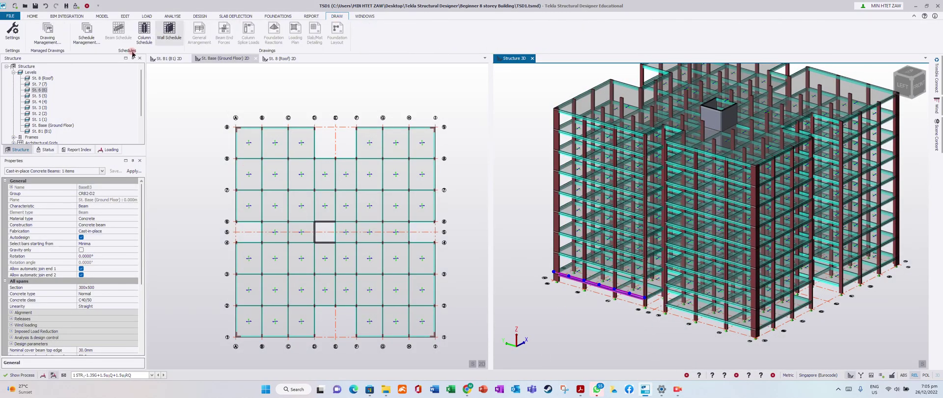
left_click(56, 42)
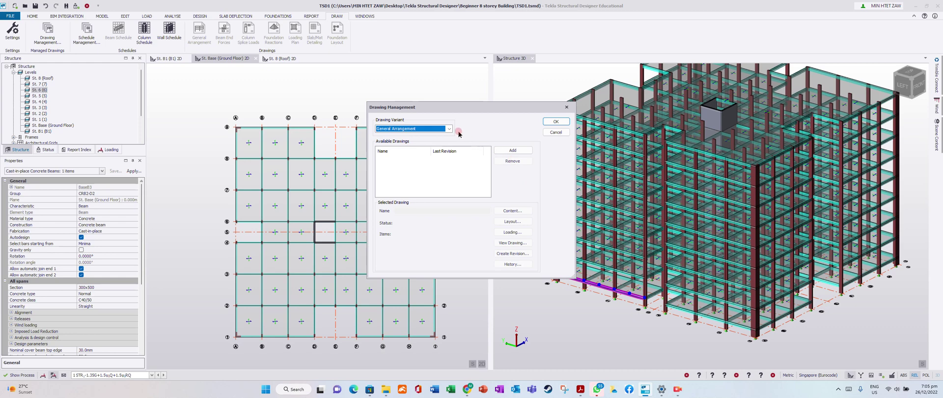
left_click(450, 129)
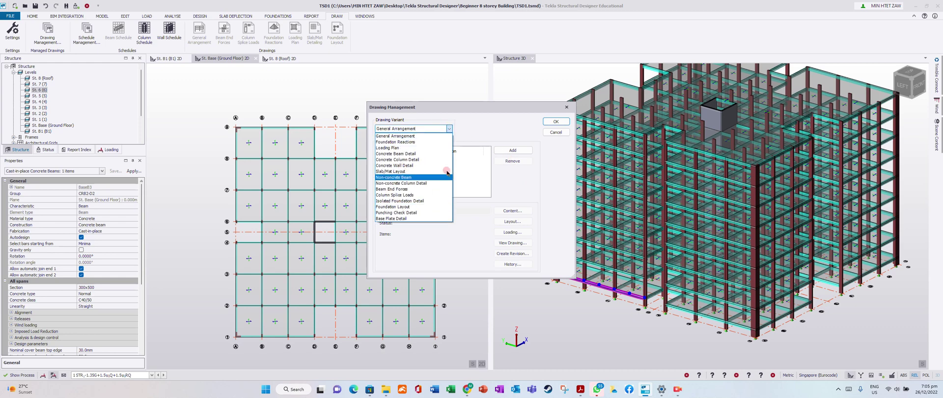
left_click(440, 144)
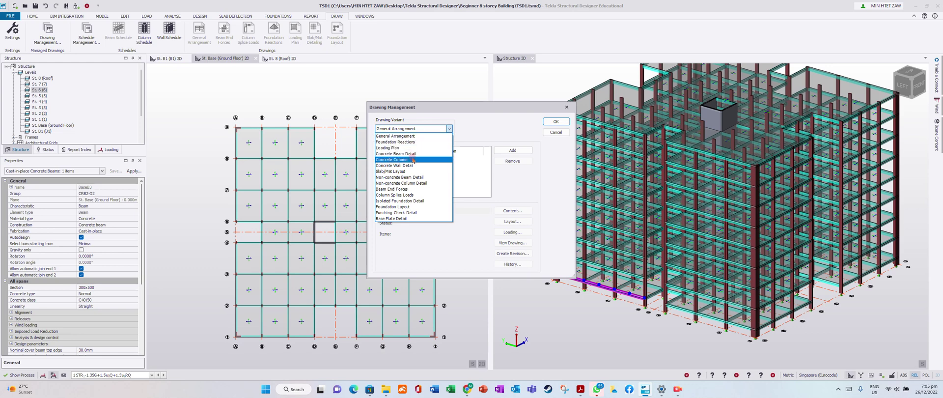
left_click(565, 110)
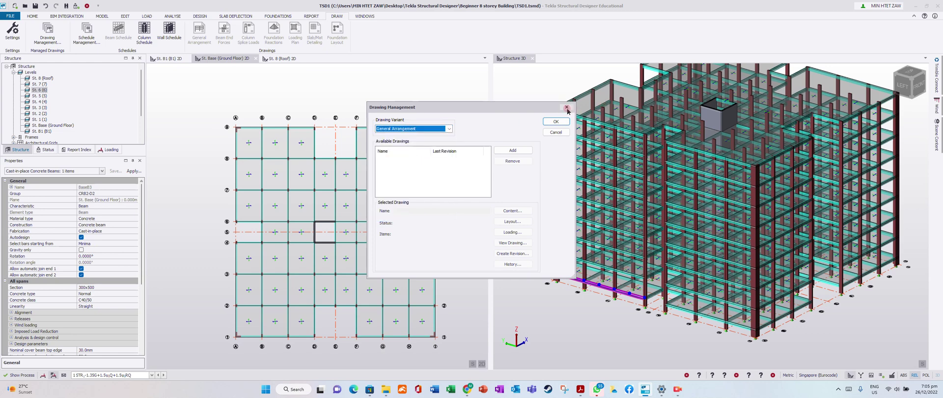
left_click(565, 111)
left_click(594, 285)
right_click(595, 286)
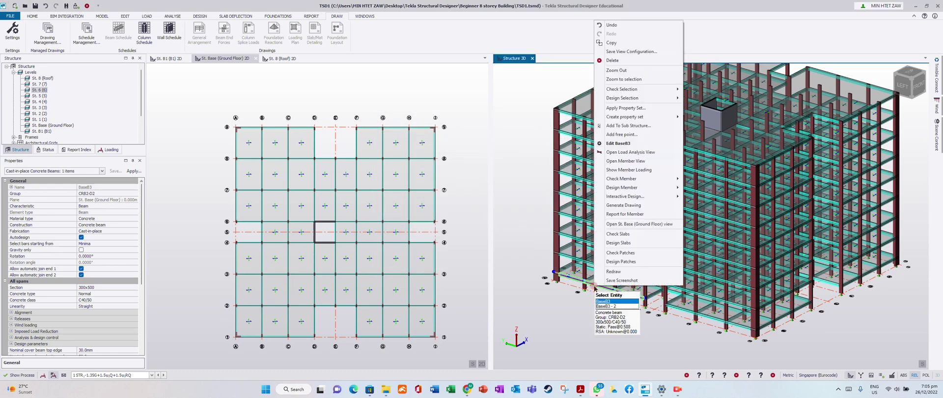
left_click(501, 199)
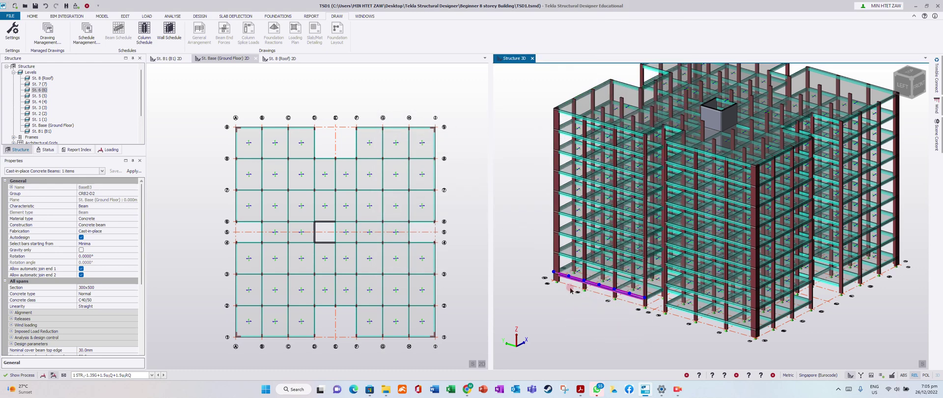
left_click(501, 199)
- Add a managed drawing of the General Arrangement variant, keeping its default name
left_click(47, 31)
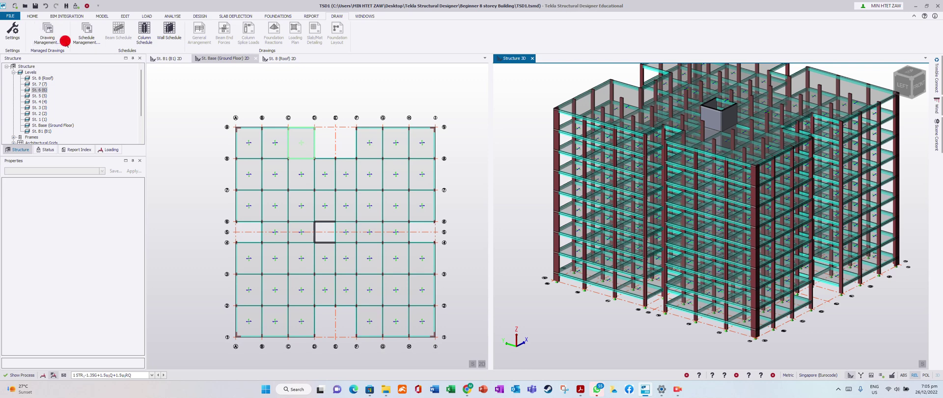
left_click(449, 129)
left_click(448, 130)
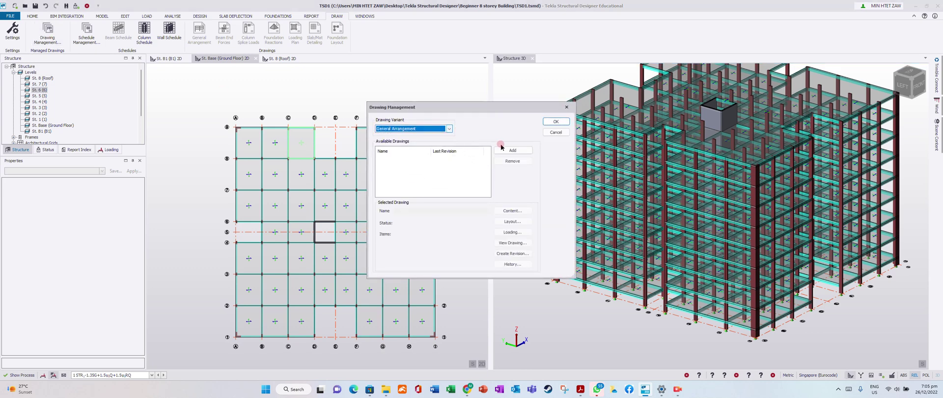
left_click(513, 150)
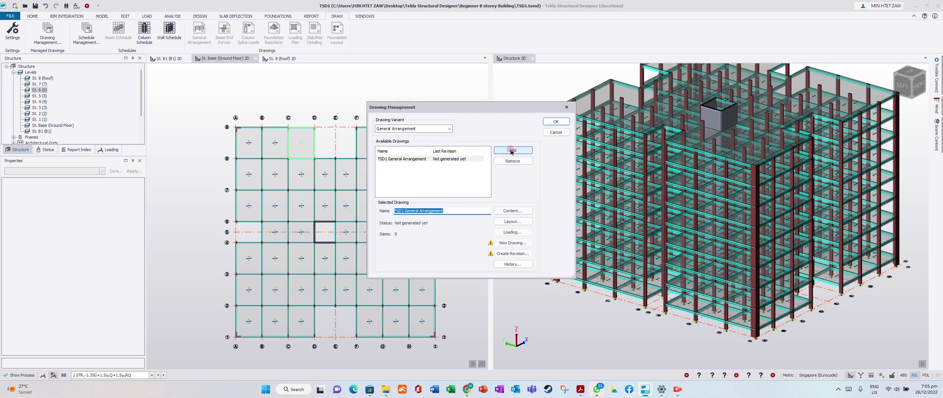
- Assign all levels from St. B1 to St. 8 (Roof) and frames FRM 4, FRM 6 and FRM D to the general arrangement drawing
left_click(514, 211)
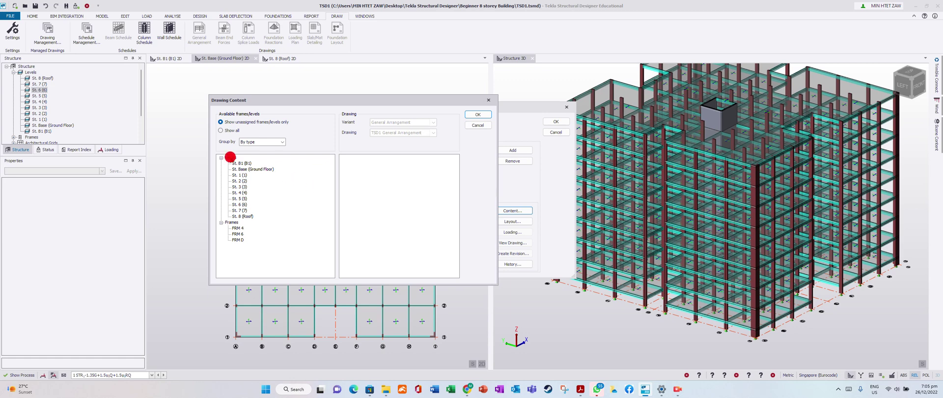
left_click_drag(390, 175, 376, 177)
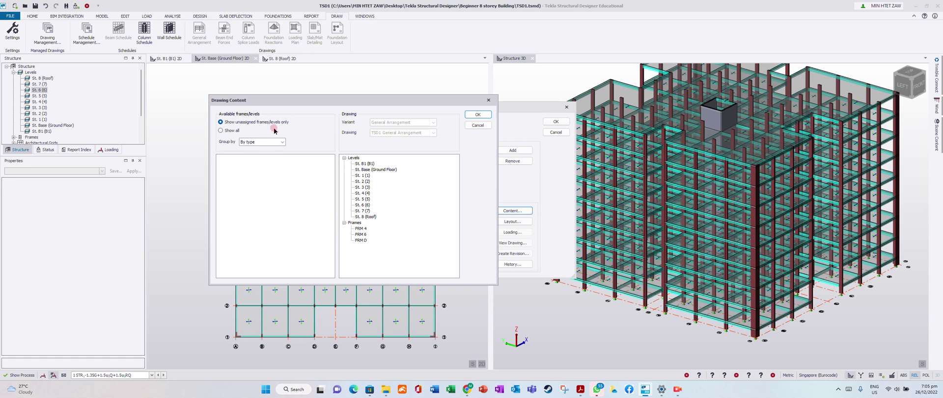
left_click(478, 114)
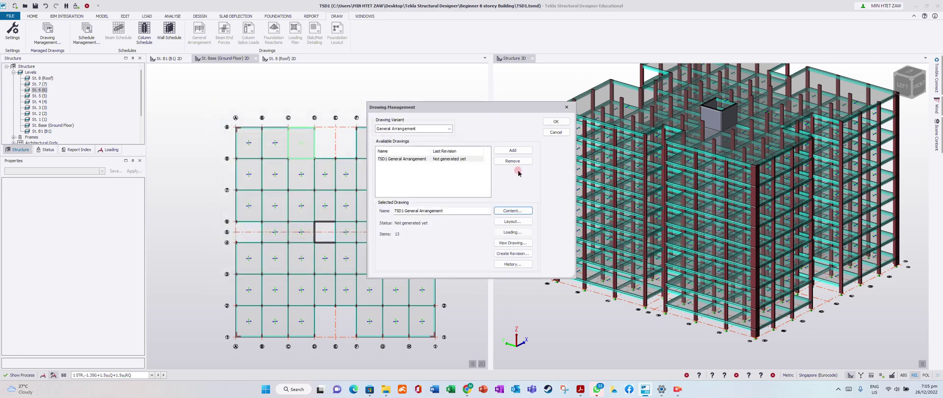
- Export the general arrangement drawing as DXF at scale 1:50 with a minimum text block spacing of 3 mm
left_click(508, 243)
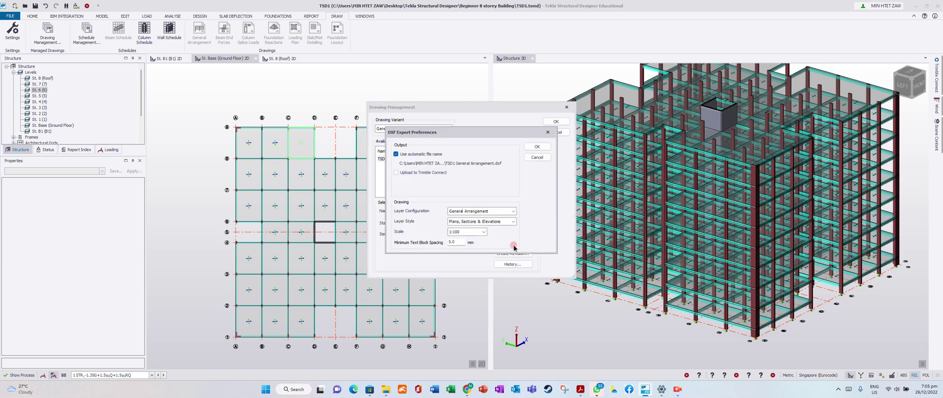
left_click(486, 232)
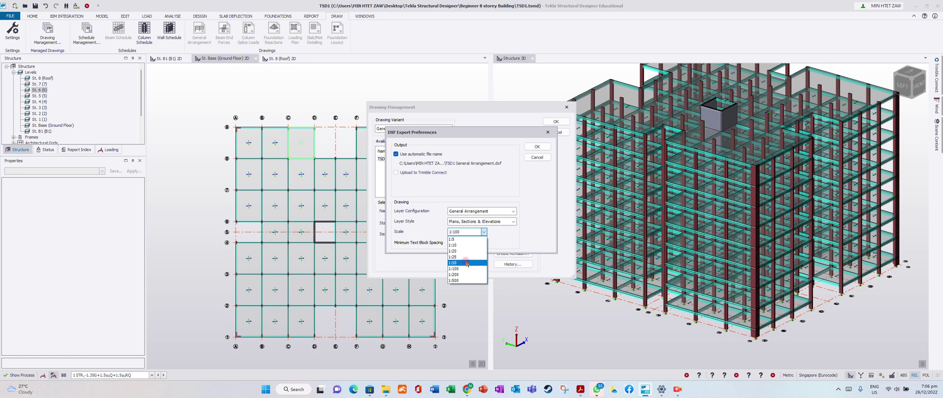
left_click(467, 263)
left_click_drag(459, 243, 447, 243)
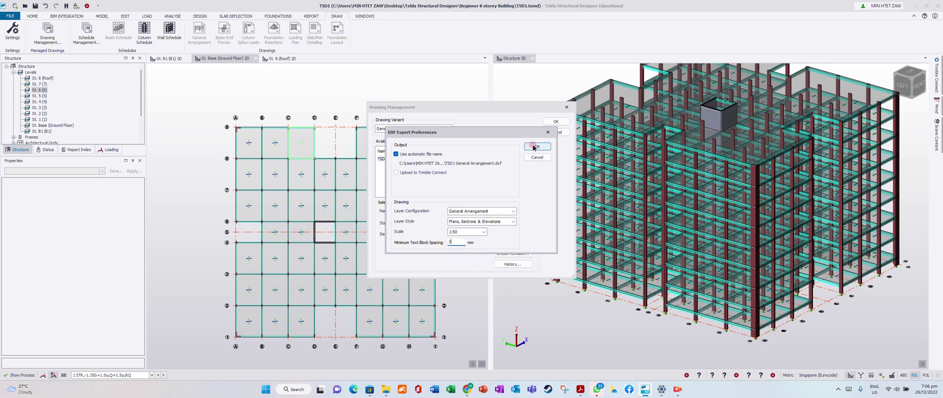
left_click(534, 147)
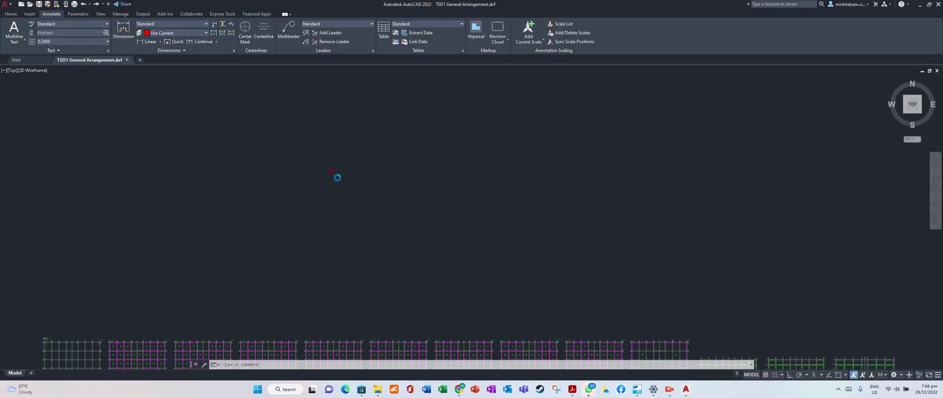
- Examine the row of exported general arrangement plans in AutoCAD and the title block of the St. B1 plan
left_click(526, 210)
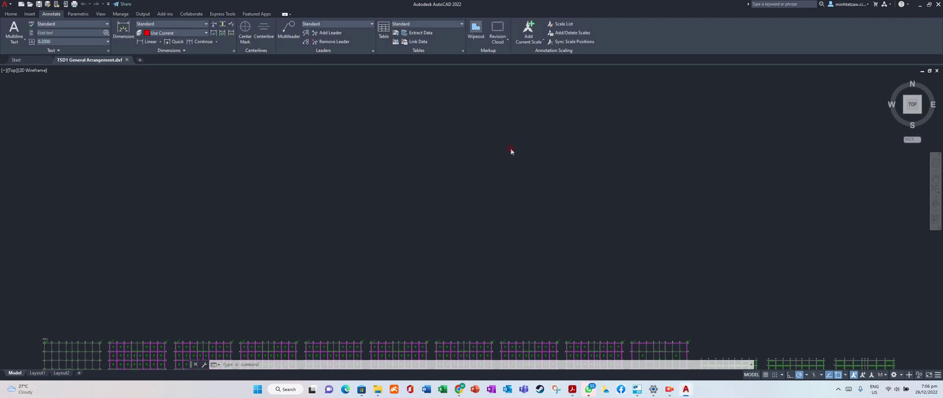
scroll(407, 189, "up", 10)
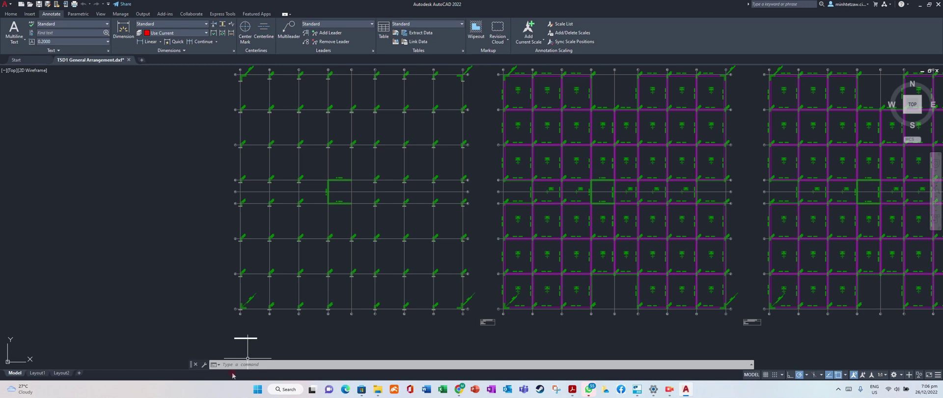
scroll(245, 348, "up", 4)
scroll(245, 349, "up", 4)
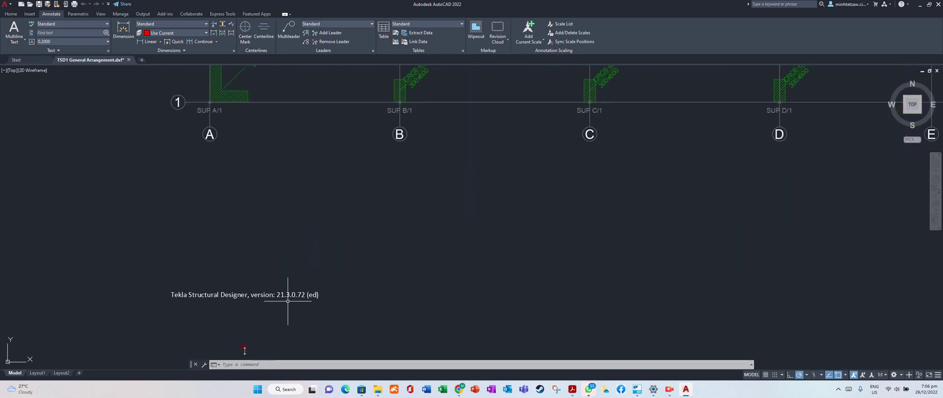
scroll(330, 284, "down", 2)
scroll(293, 306, "down", 2)
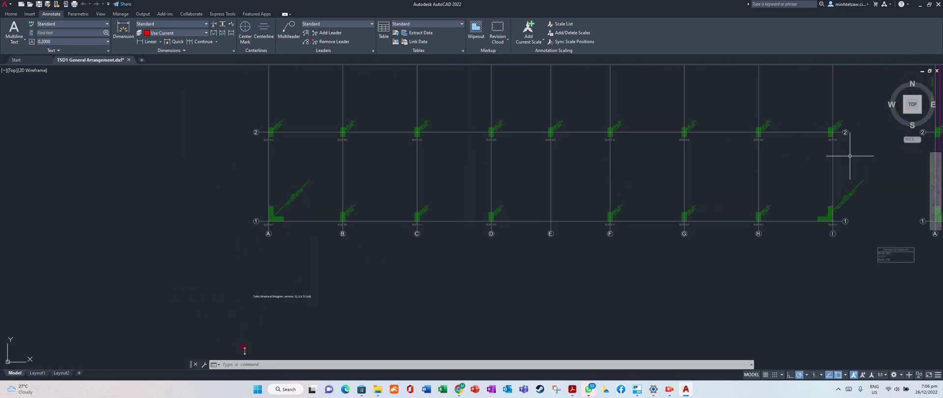
scroll(900, 237, "up", 6)
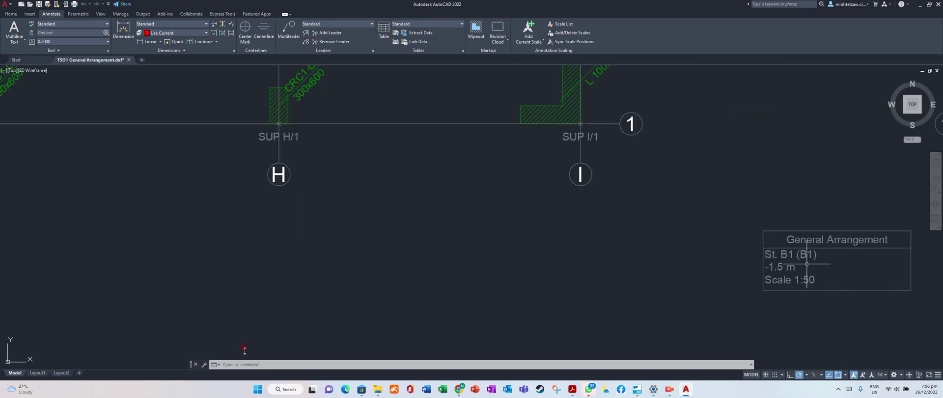
scroll(792, 258, "down", 8)
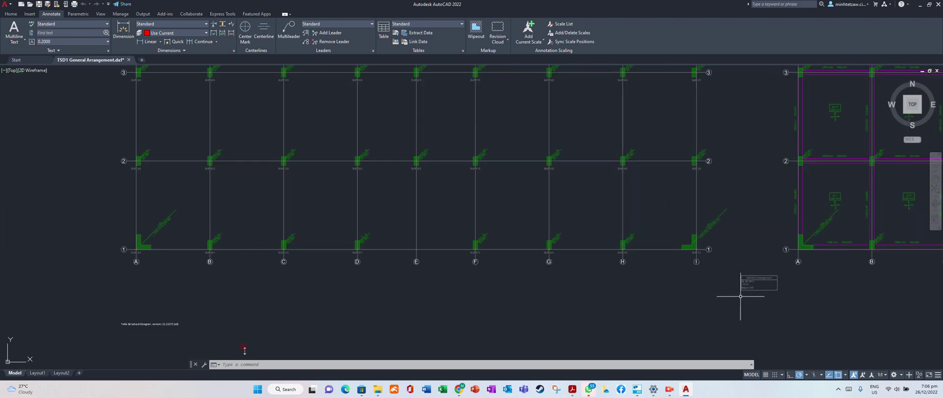
- Examine the column marks, section sizes and support labels along grid lines 1 and 9 of the St. B1 plan
scroll(431, 266, "up", 10)
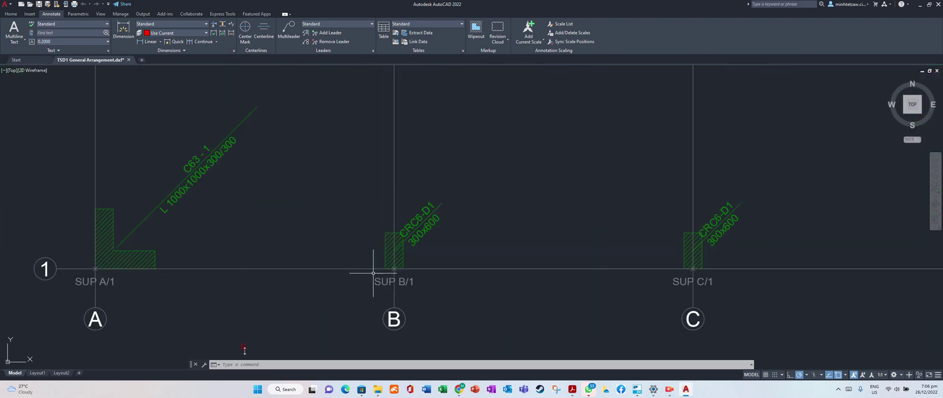
scroll(392, 227, "down", 4)
scroll(408, 246, "up", 6)
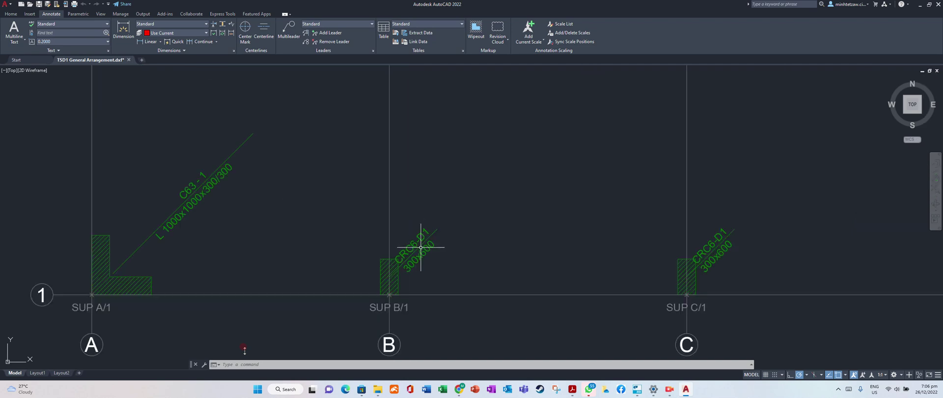
scroll(393, 251, "down", 5)
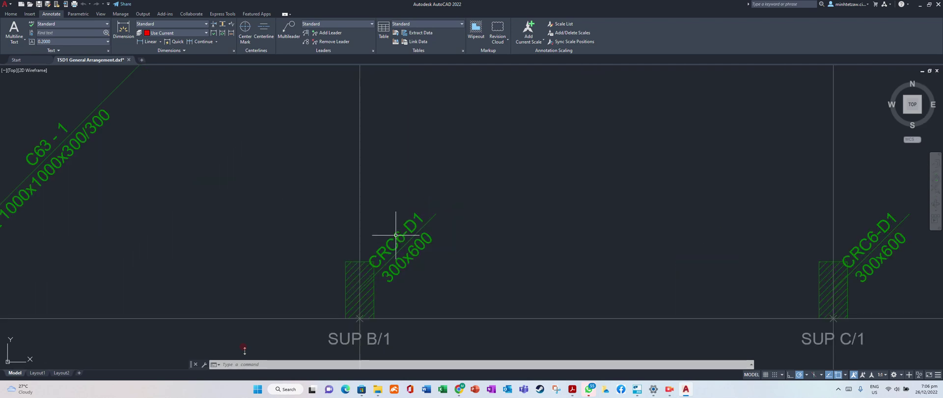
scroll(400, 234, "up", 2)
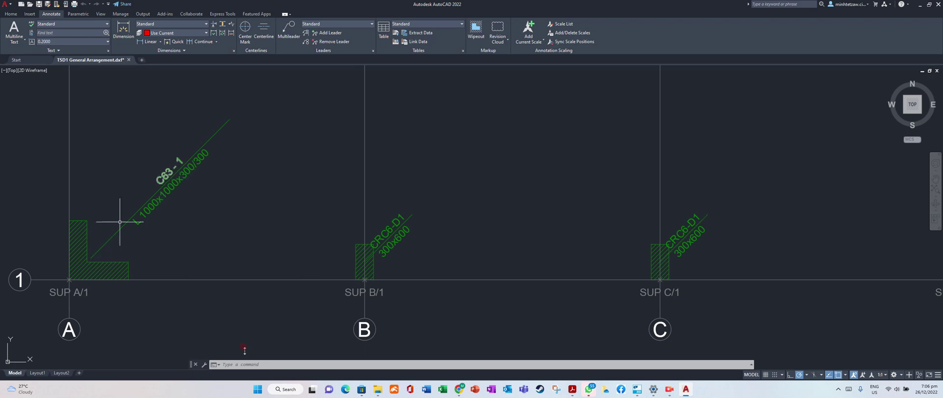
scroll(265, 294, "down", 6)
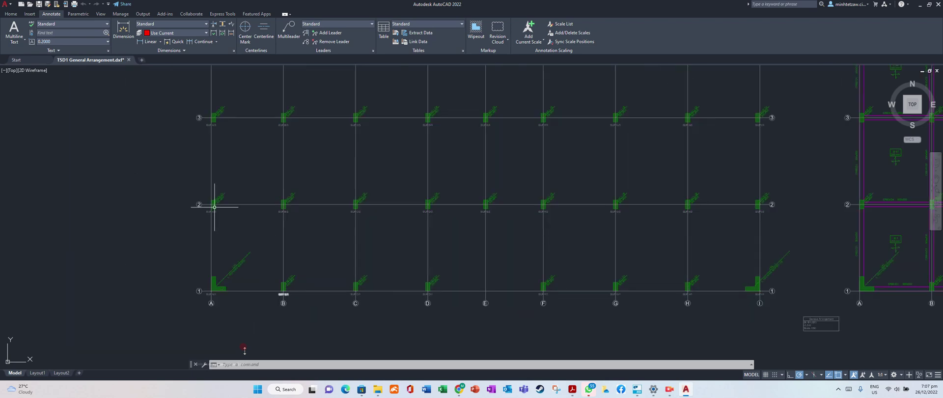
scroll(202, 207, "up", 6)
scroll(225, 214, "down", 6)
scroll(230, 144, "up", 2)
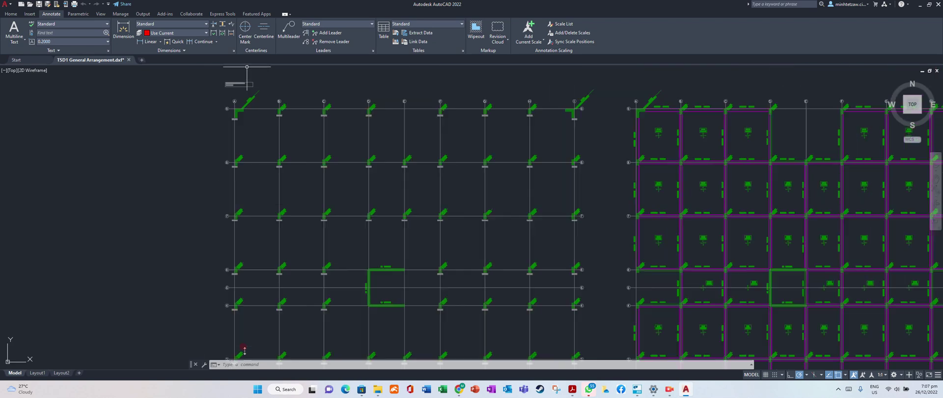
scroll(230, 144, "up", 6)
scroll(252, 133, "down", 2)
scroll(249, 147, "up", 2)
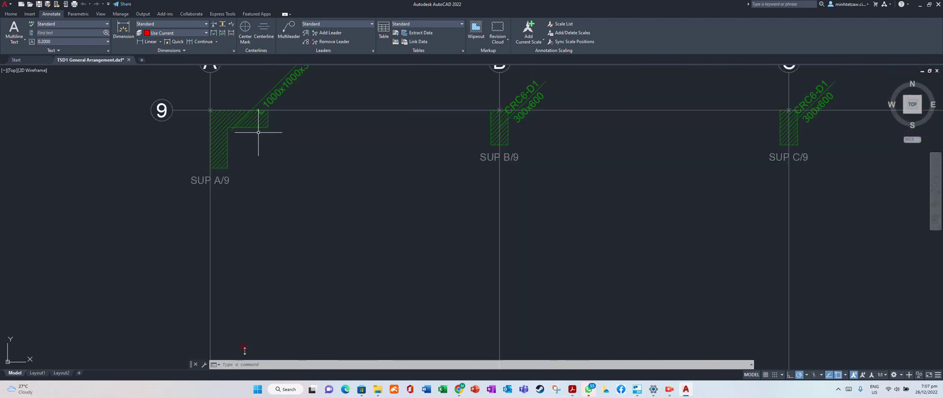
scroll(257, 131, "down", 2)
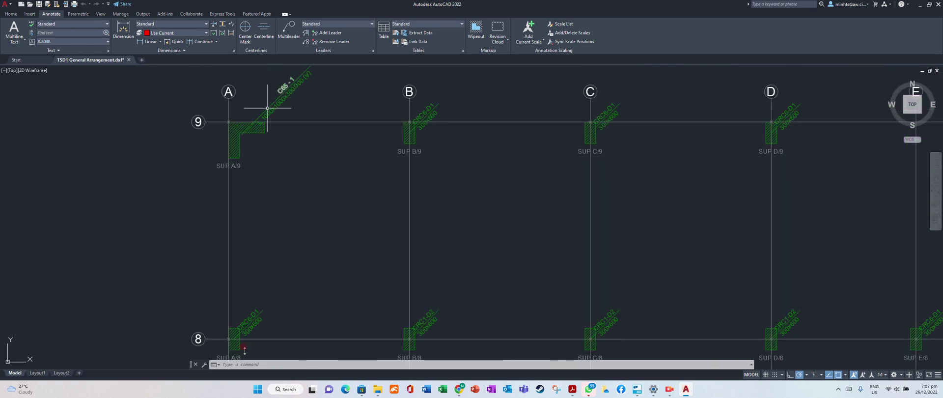
scroll(194, 133, "down", 3)
scroll(170, 132, "down", 6)
- Examine the St. Base (Ground Floor) plan, including its title block, beam labels, column marks and slab thickness tags
scroll(491, 234, "up", 4)
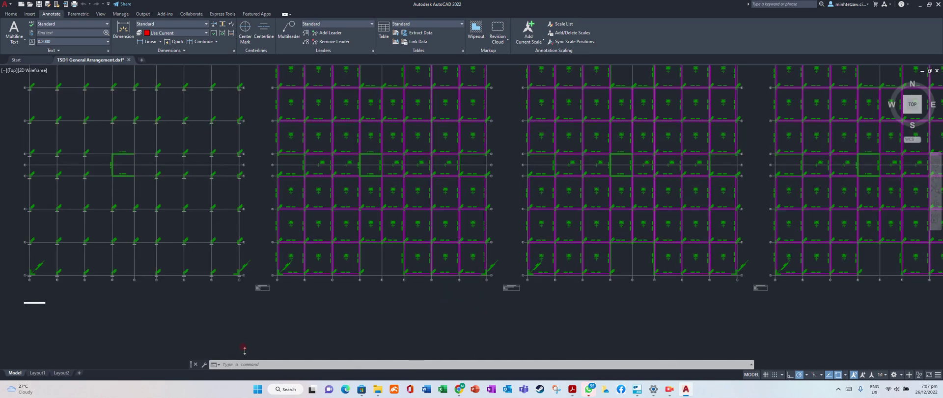
scroll(570, 327, "up", 8)
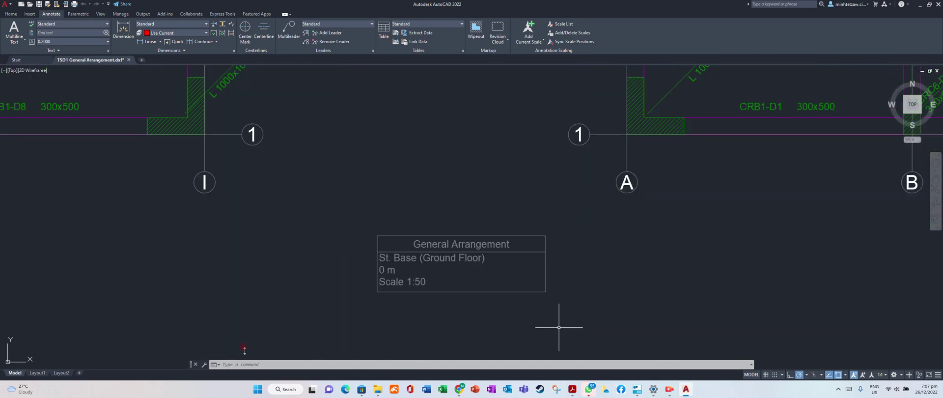
scroll(471, 264, "down", 8)
scroll(639, 315, "up", 3)
scroll(490, 261, "up", 4)
scroll(455, 215, "down", 2)
scroll(522, 261, "up", 4)
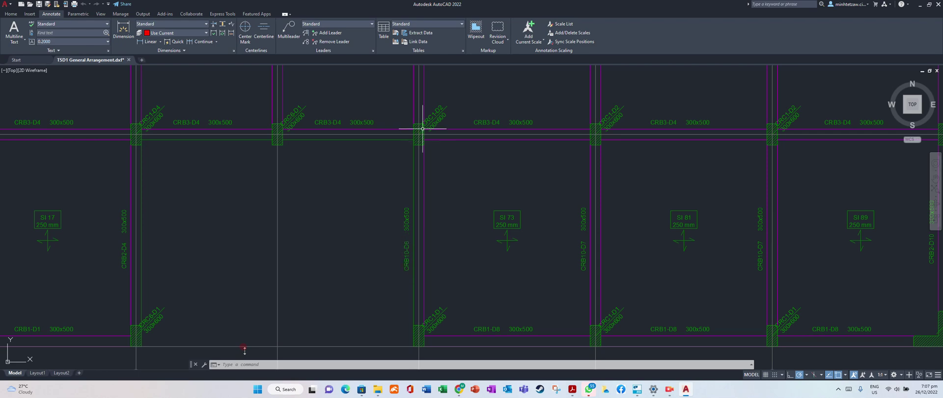
scroll(415, 290, "down", 3)
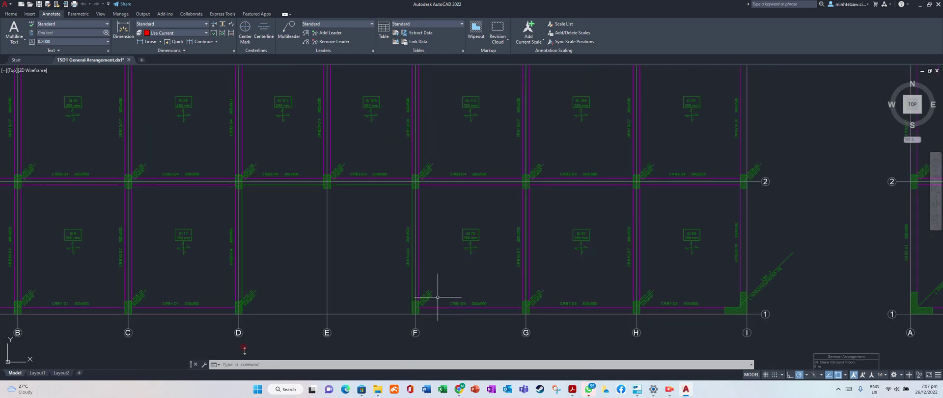
- Examine the frame elevations beside the floor plans and the title block of the FRM 4 elevation
scroll(364, 302, "down", 2)
scroll(359, 304, "down", 2)
scroll(305, 317, "down", 4)
scroll(233, 231, "down", 2)
scroll(234, 230, "down", 1)
scroll(584, 241, "up", 2)
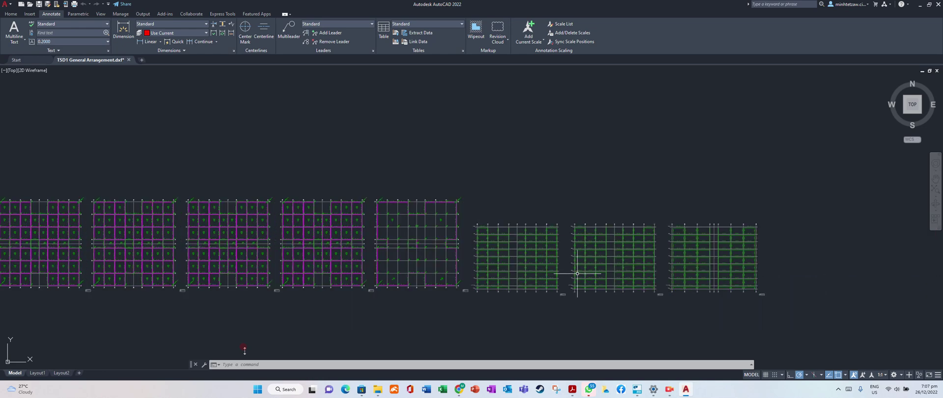
scroll(509, 299, "up", 3)
scroll(509, 299, "up", 2)
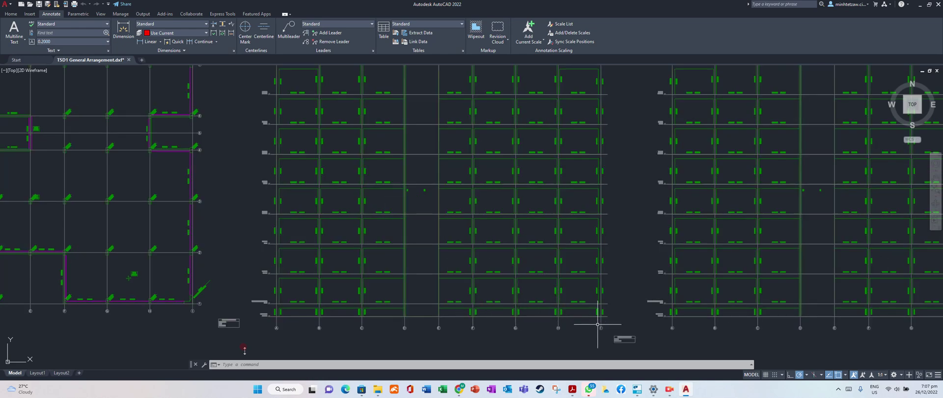
scroll(638, 337, "up", 3)
scroll(544, 316, "down", 2)
scroll(554, 327, "up", 2)
scroll(555, 326, "up", 2)
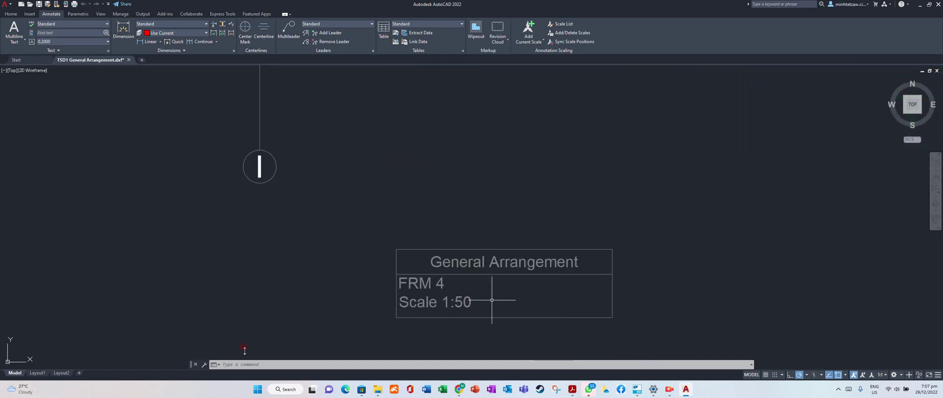
- Examine the remaining frame elevations and their title blocks, including the member labels and title block of FRM D
scroll(491, 300, "down", 8)
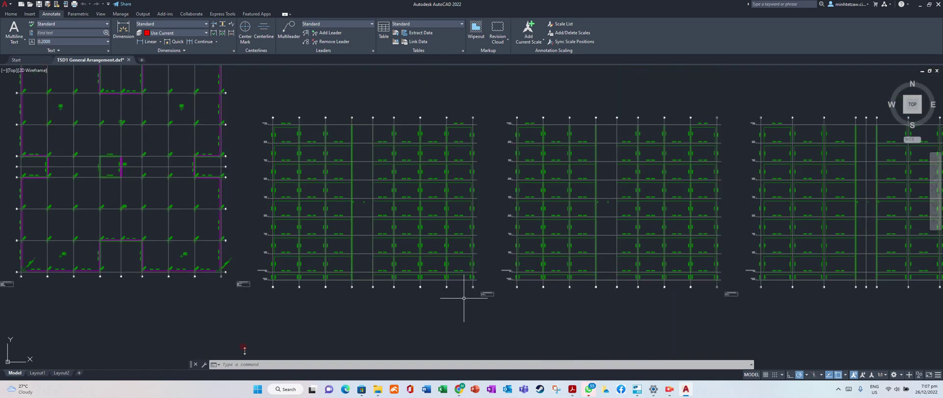
scroll(347, 309, "down", 4)
scroll(552, 299, "up", 4)
scroll(552, 298, "up", 4)
scroll(455, 280, "down", 5)
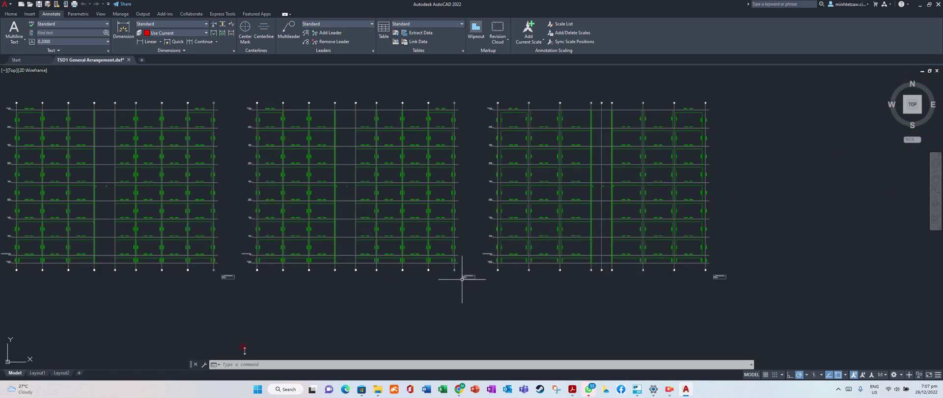
scroll(753, 262, "up", 8)
scroll(629, 281, "down", 4)
scroll(629, 281, "down", 3)
scroll(646, 280, "up", 6)
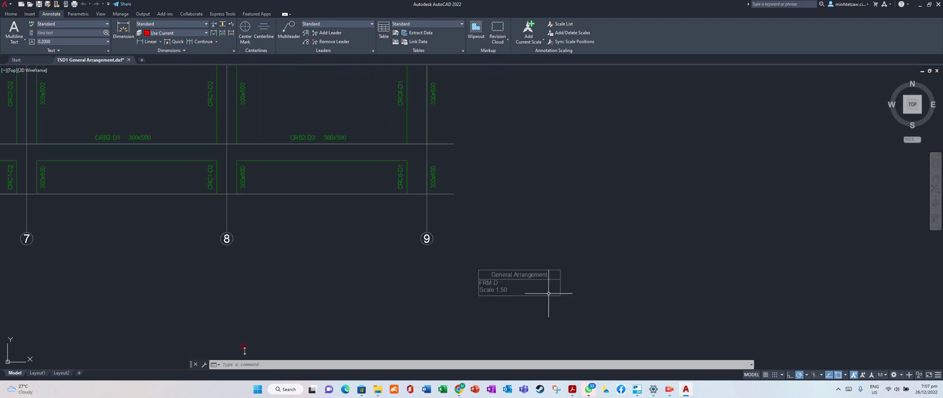
scroll(664, 277, "down", 4)
scroll(671, 280, "down", 3)
scroll(710, 266, "down", 3)
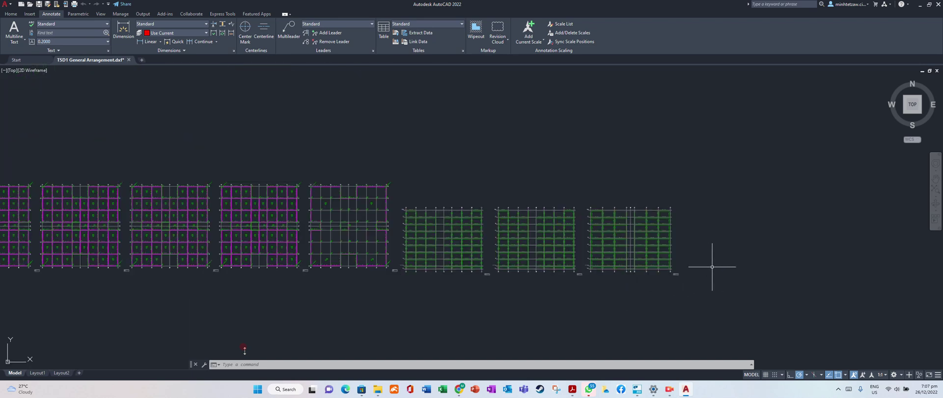
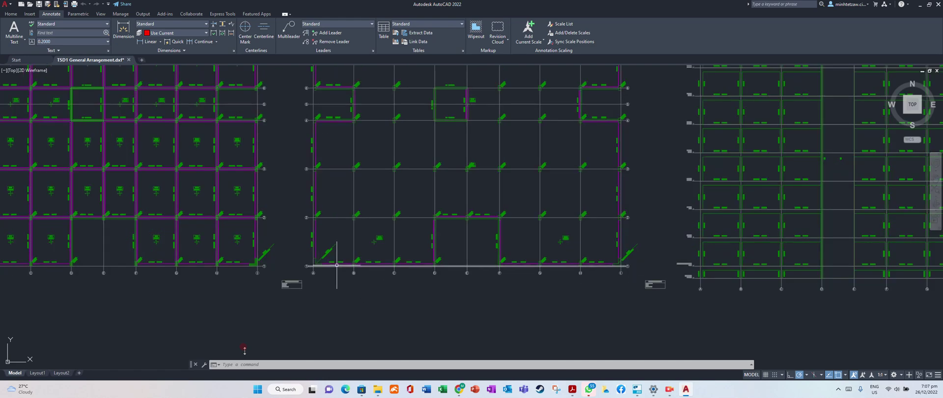
- Examine the St. 8 (Roof) plan, including its title block and the beam and column labels
scroll(658, 275, "up", 6)
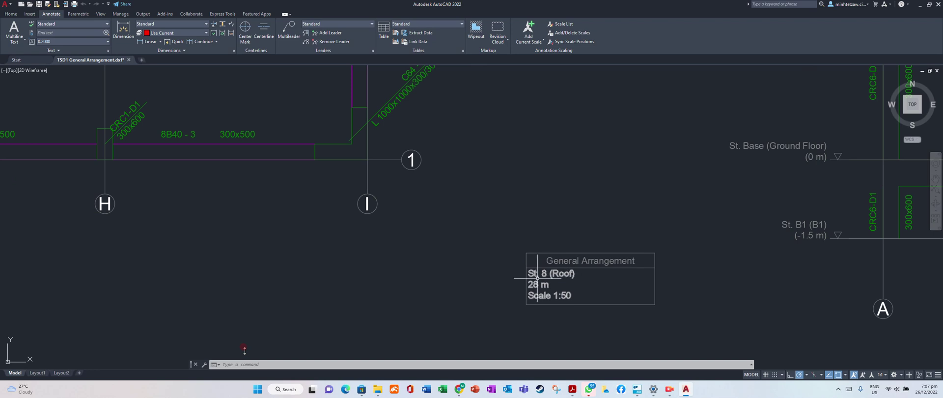
scroll(624, 300, "down", 6)
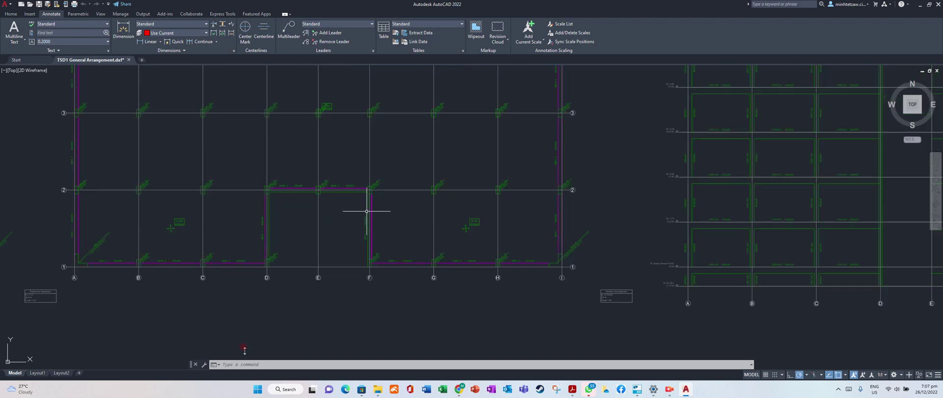
scroll(275, 196, "down", 5)
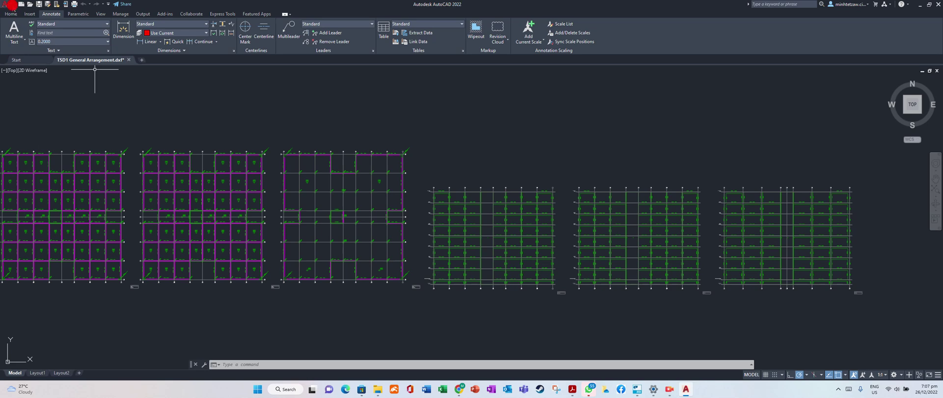
- Close the general arrangement drawing in AutoCAD, return to Tekla Structural Designer and accept the managed drawing setup
left_click(11, 5)
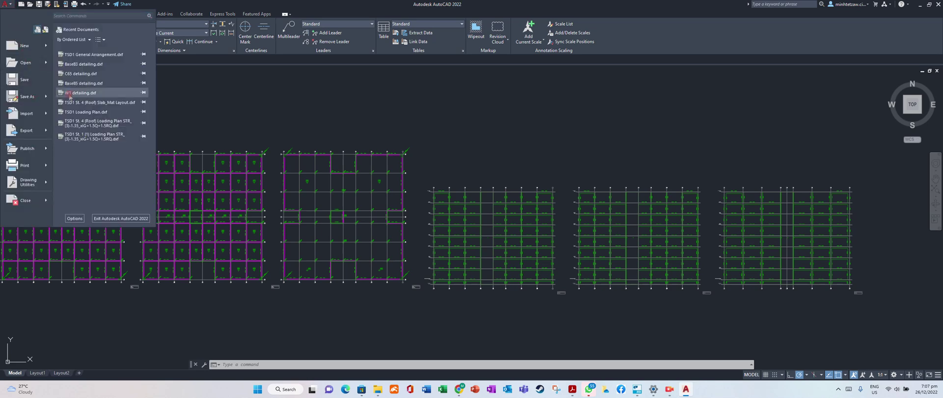
left_click(623, 97)
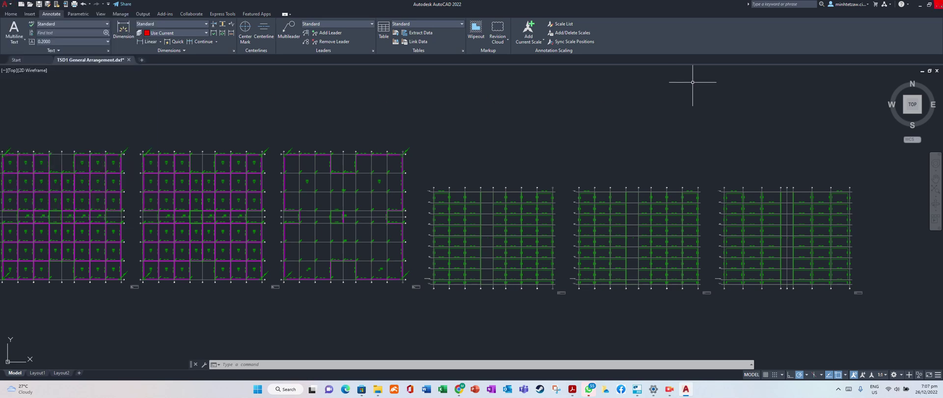
left_click(495, 210)
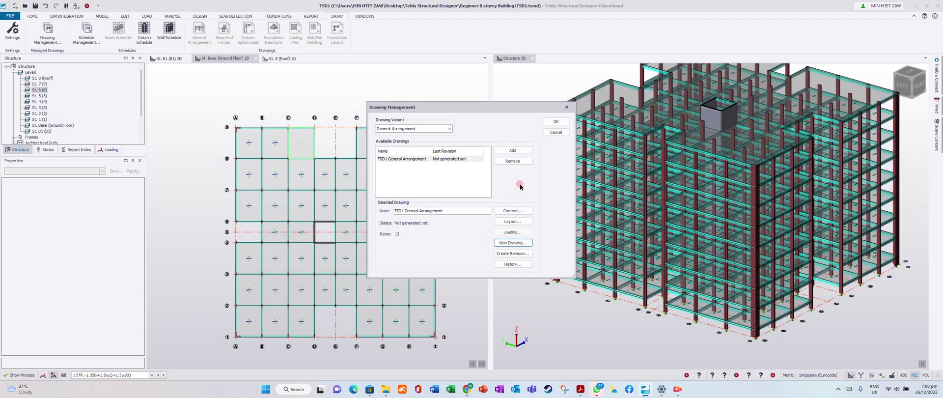
left_click(556, 121)
- Add a managed drawing of the Concrete Beam Detail variant
left_click(45, 33)
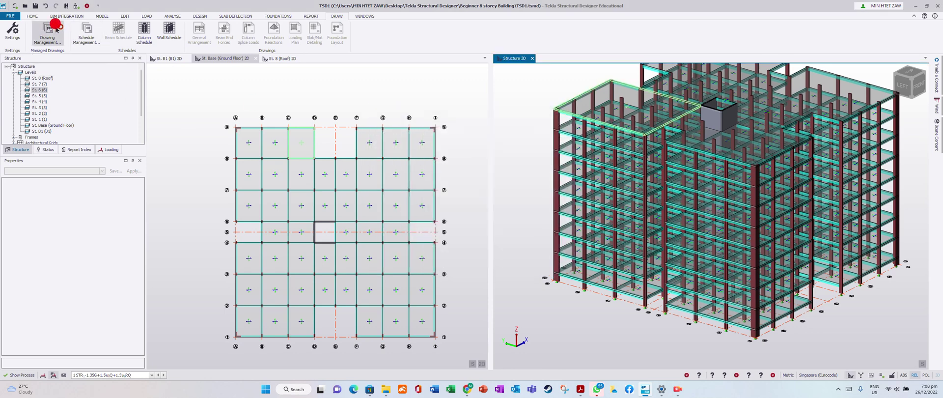
left_click(449, 129)
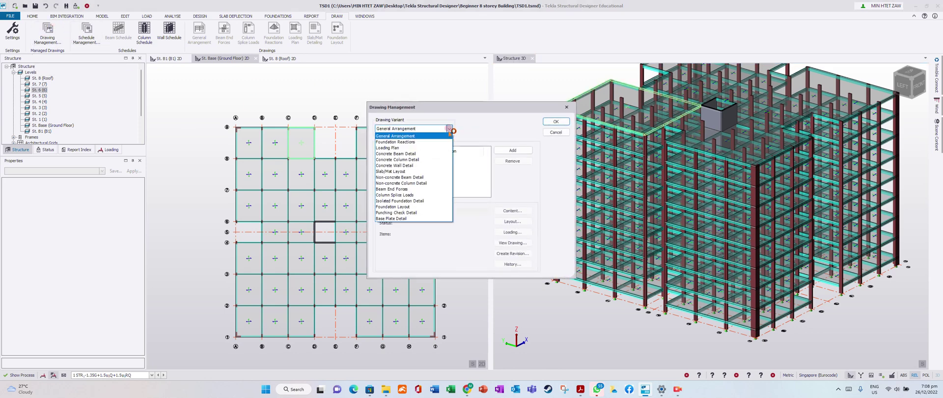
left_click(411, 154)
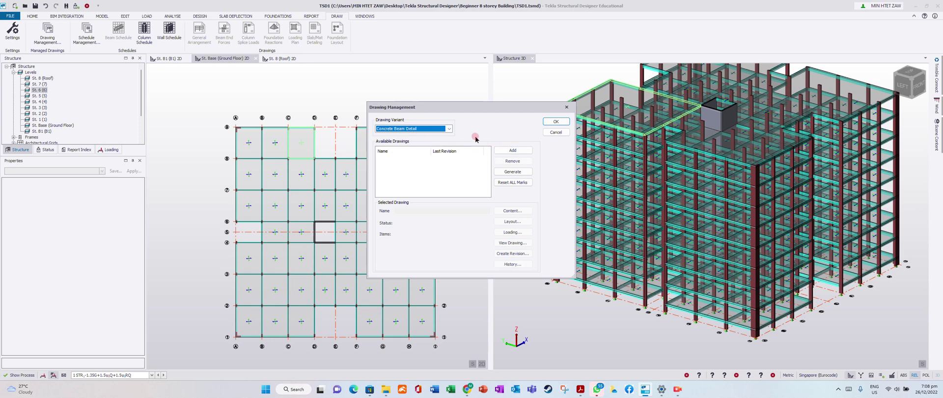
left_click(505, 149)
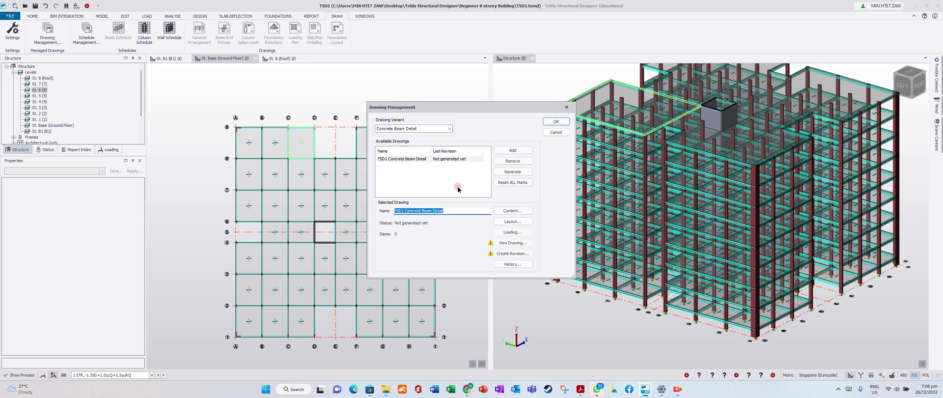
- Assign all concrete cast-in-place beams to the TSD1 Concrete Beam Detail drawing and review the assigned beam groups
left_click(512, 211)
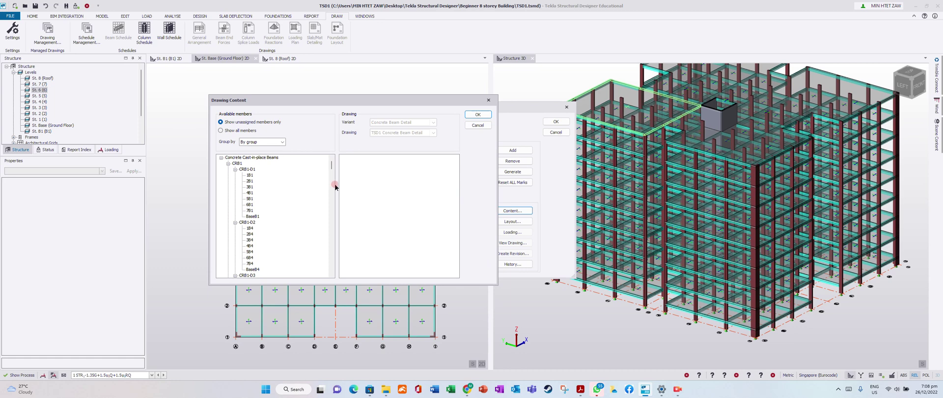
mouse_move(332, 169)
left_mouse_down()
mouse_move(324, 255)
mouse_move(332, 165)
left_mouse_up()
left_click_drag(396, 174, 393, 175)
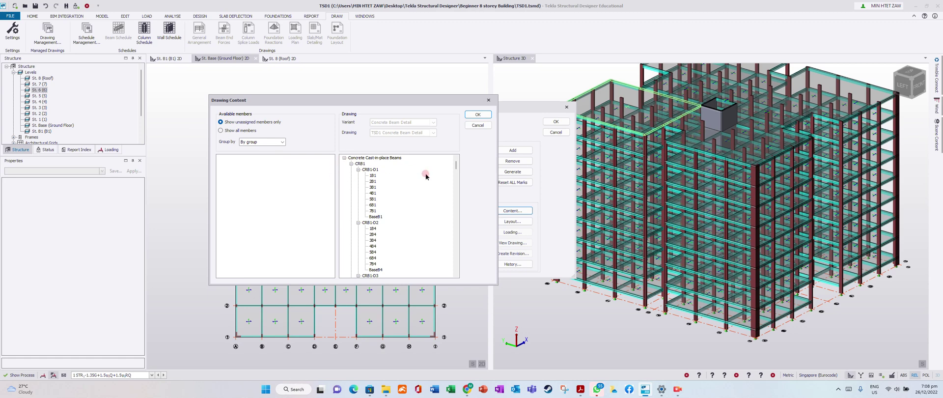
scroll(407, 211, "down", 15)
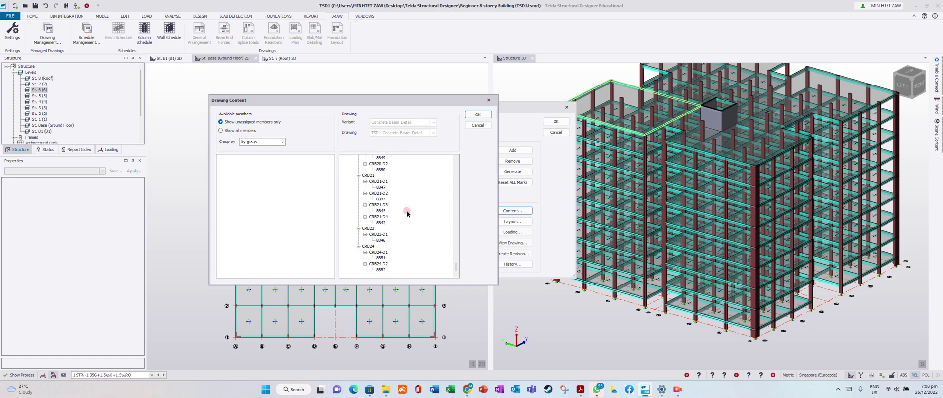
scroll(407, 213, "down", 5)
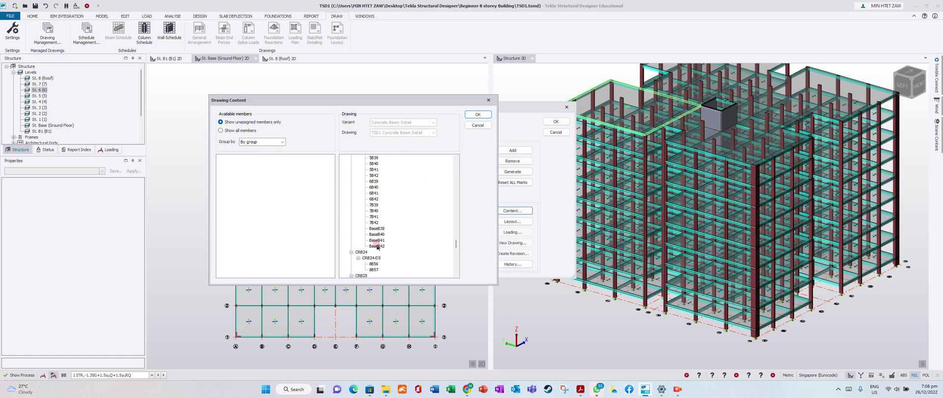
scroll(404, 226, "down", 6)
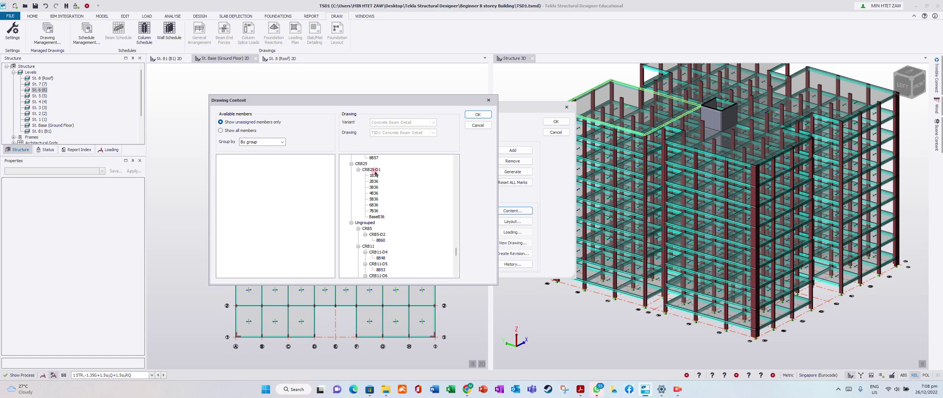
scroll(402, 189, "up", 10)
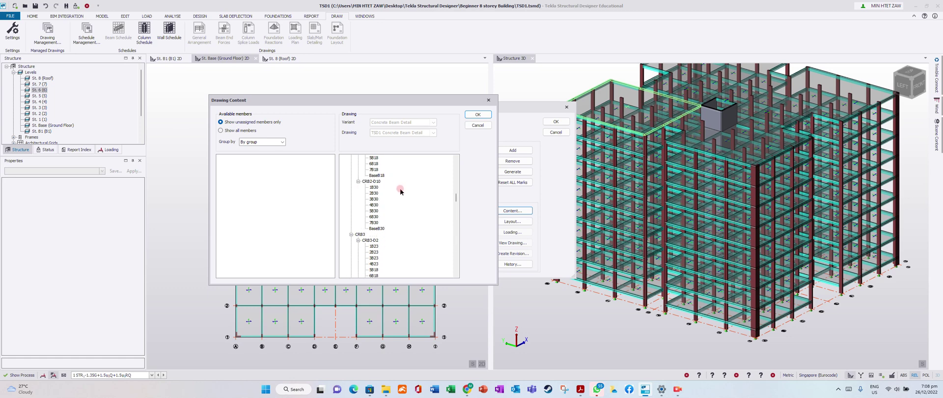
left_click(475, 115)
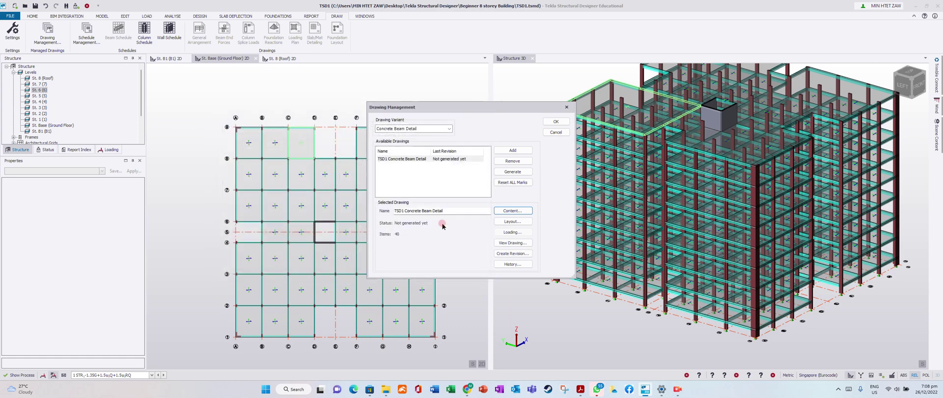
- Export the concrete beam detail drawing as DXF with the Beam Detail layer configuration, scale 1:25 and 2.5 mm minimum text block spacing
left_click(514, 243)
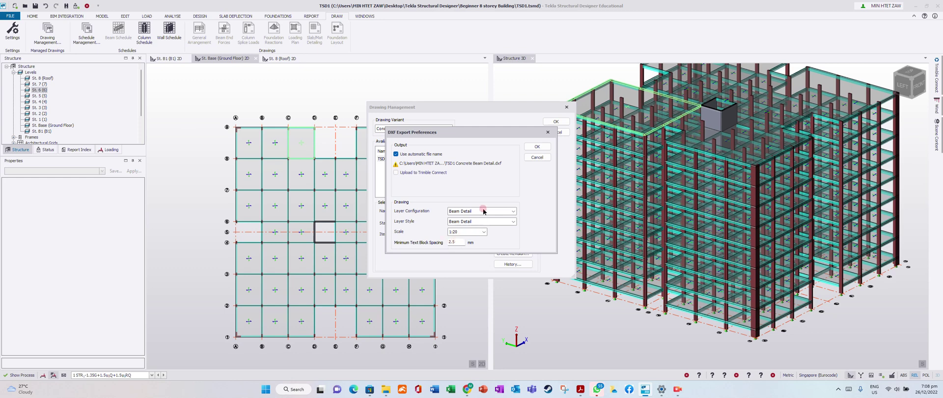
left_click(537, 147)
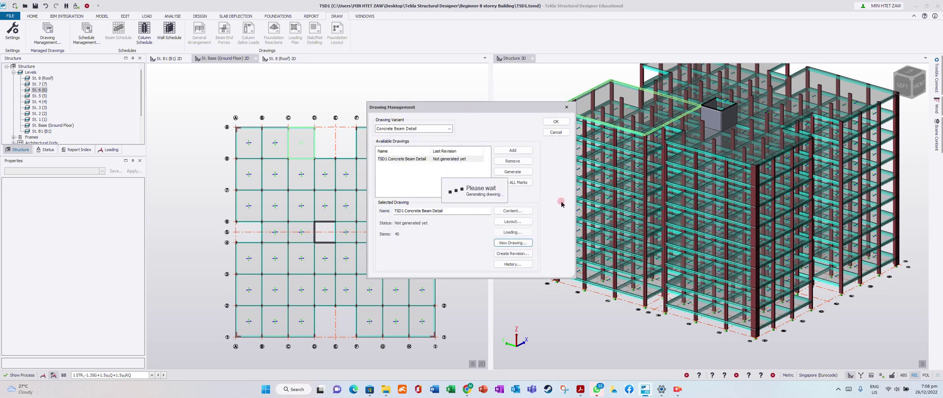
left_click(530, 213)
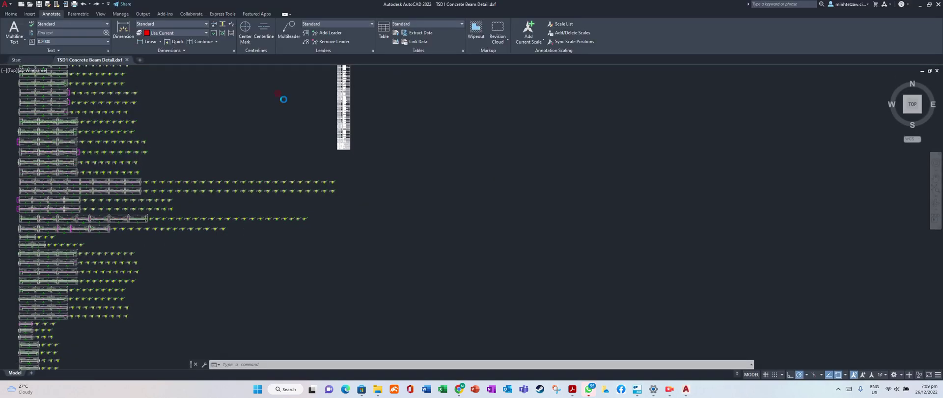
left_click(527, 212)
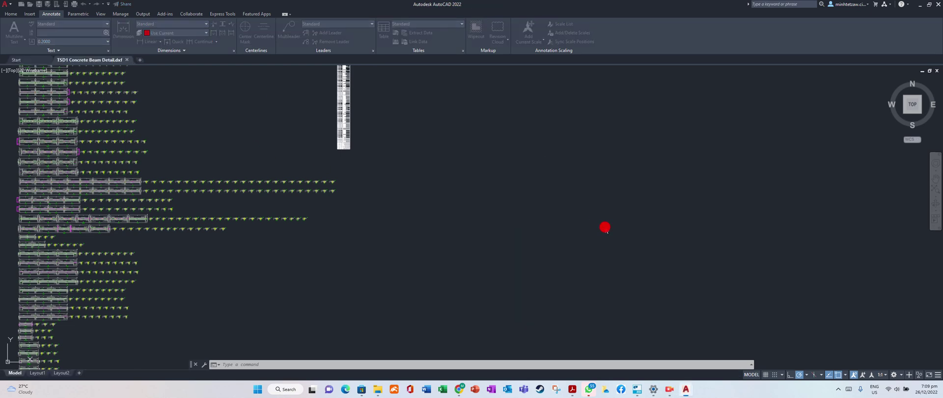
- Examine the column of exported beam details in AutoCAD and the first spans of the topmost beam from grid 1 to 3
scroll(607, 230, "down", 2)
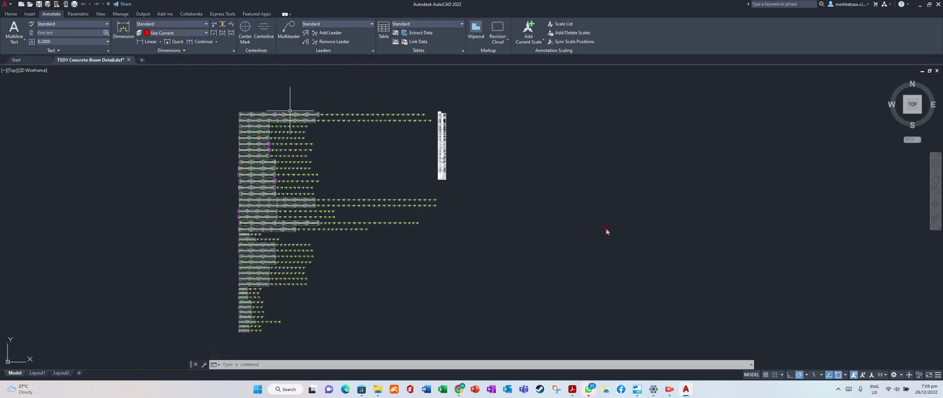
scroll(274, 99, "up", 2)
scroll(236, 108, "up", 2)
scroll(236, 108, "up", 3)
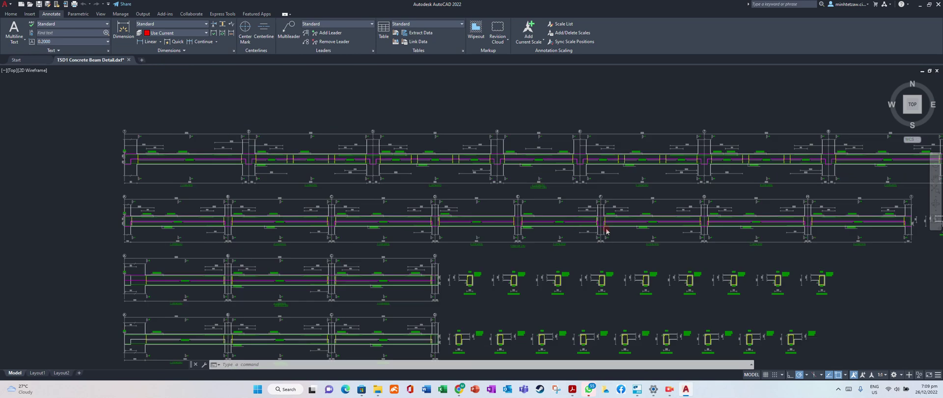
scroll(126, 188, "up", 2)
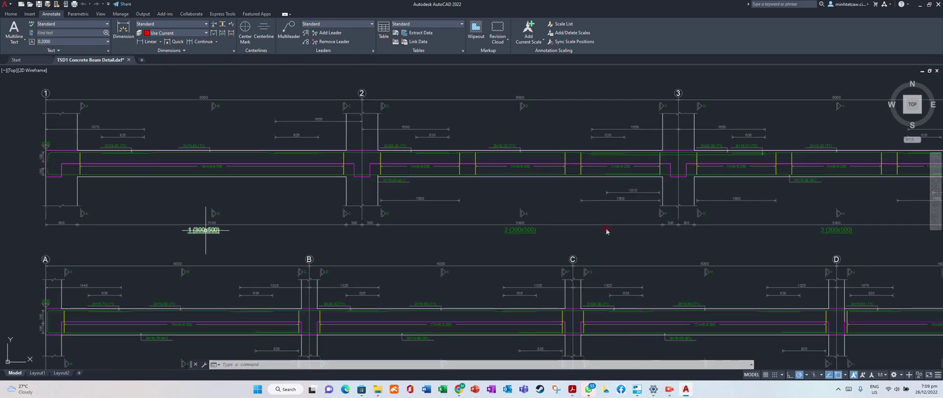
- Examine the reinforcement of the topmost beam's last span between grids 8 and 9 and its cross-section details
scroll(421, 227, "down", 4)
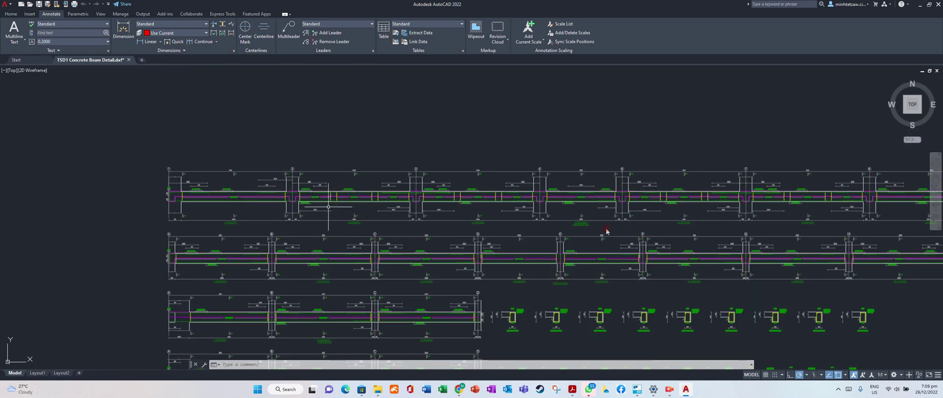
scroll(422, 199, "down", 1)
scroll(756, 203, "up", 1)
scroll(695, 207, "up", 4)
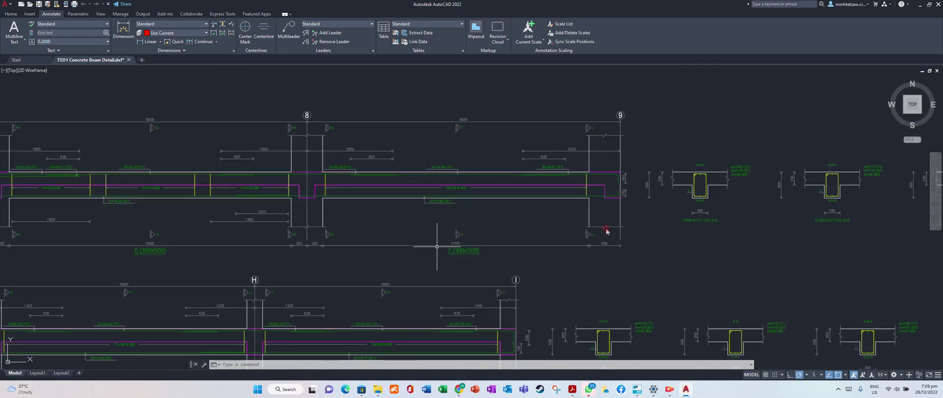
scroll(737, 225, "up", 2)
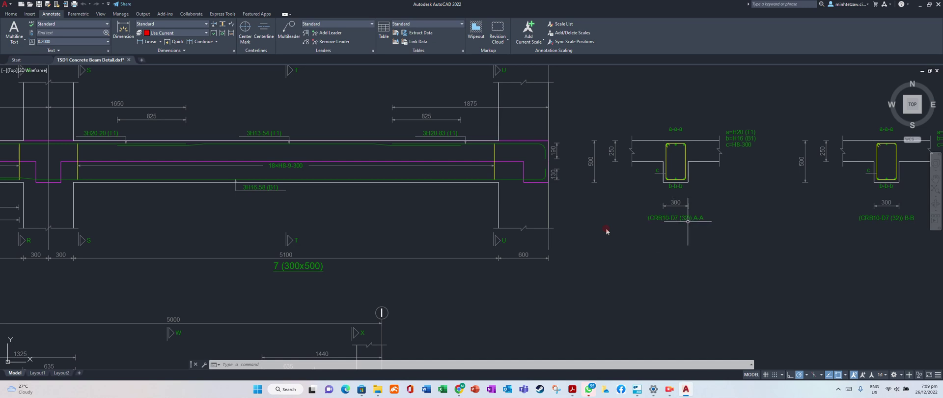
- Examine the rows of beam details, including the three-span beam from grid A to D and its CRB1-D1 cross-sections
scroll(541, 221, "down", 7)
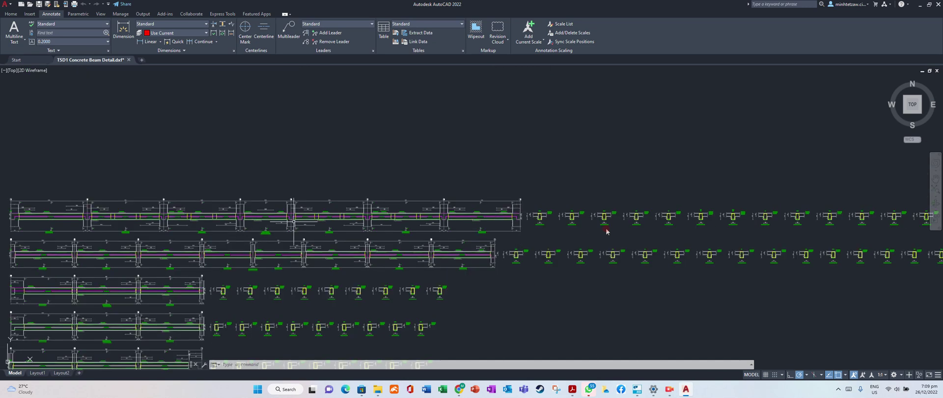
scroll(293, 221, "down", 2)
scroll(221, 222, "up", 5)
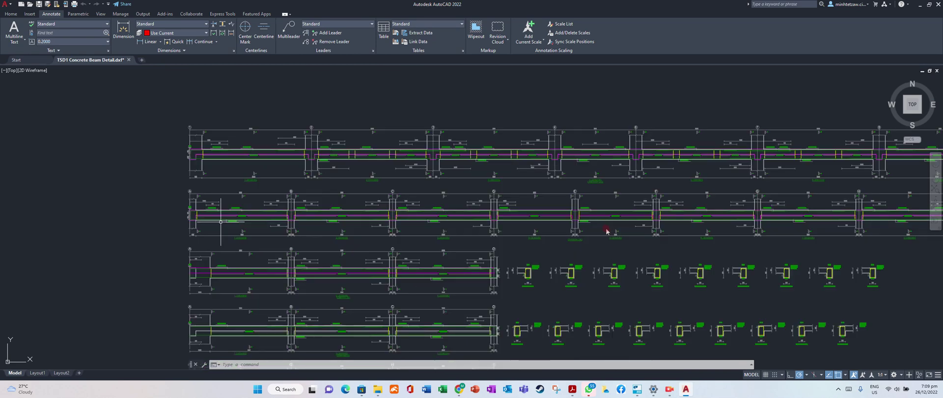
scroll(221, 222, "up", 1)
scroll(202, 204, "down", 1)
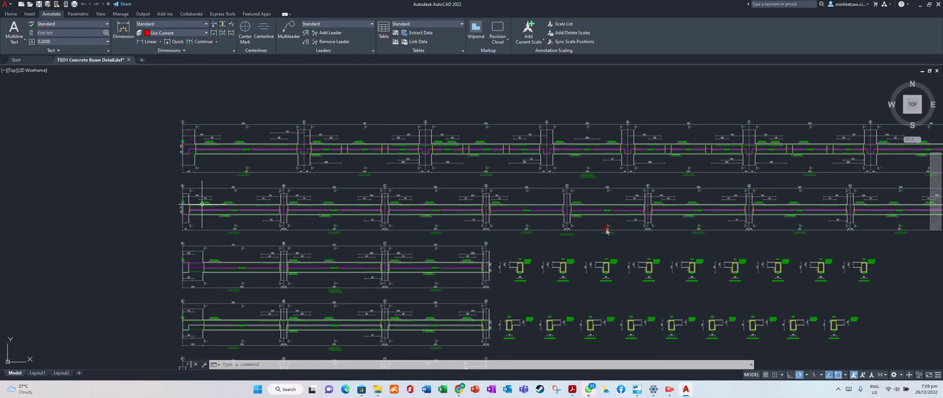
scroll(263, 290, "up", 4)
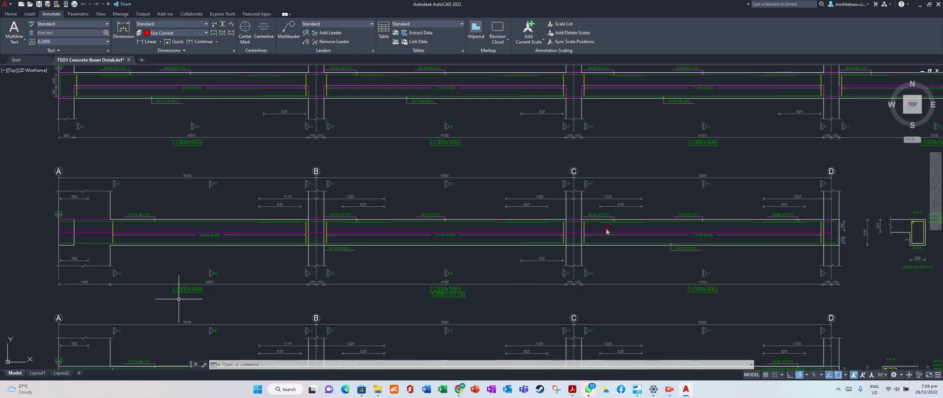
scroll(249, 261, "down", 4)
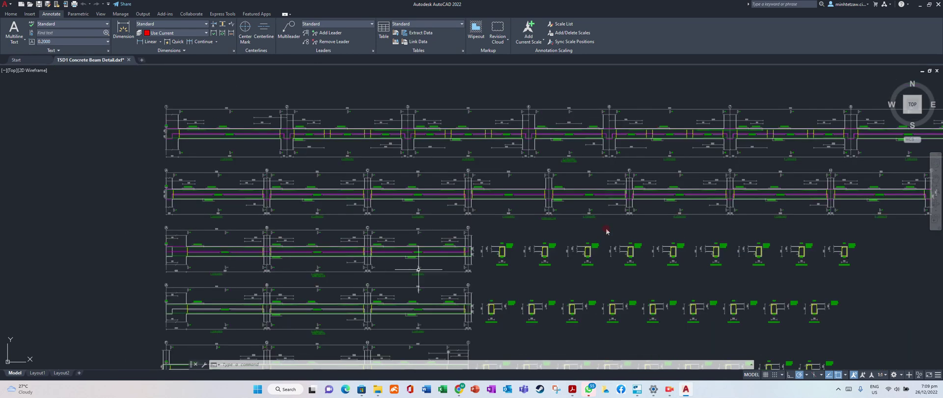
scroll(428, 316, "up", 7)
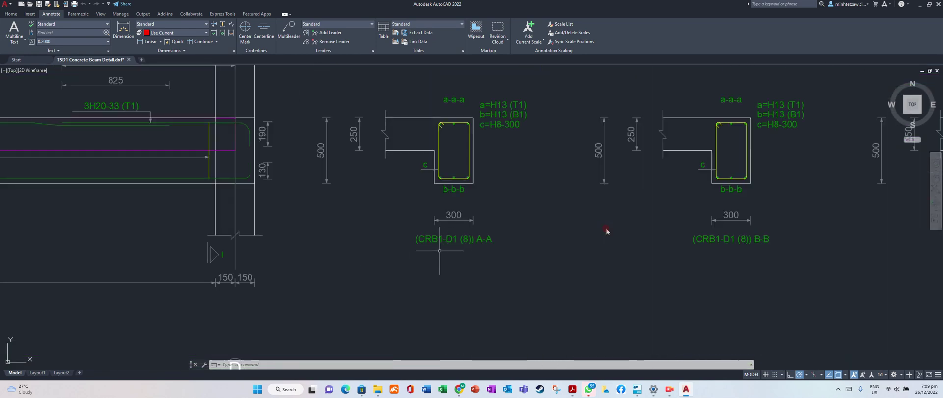
scroll(388, 209, "down", 5)
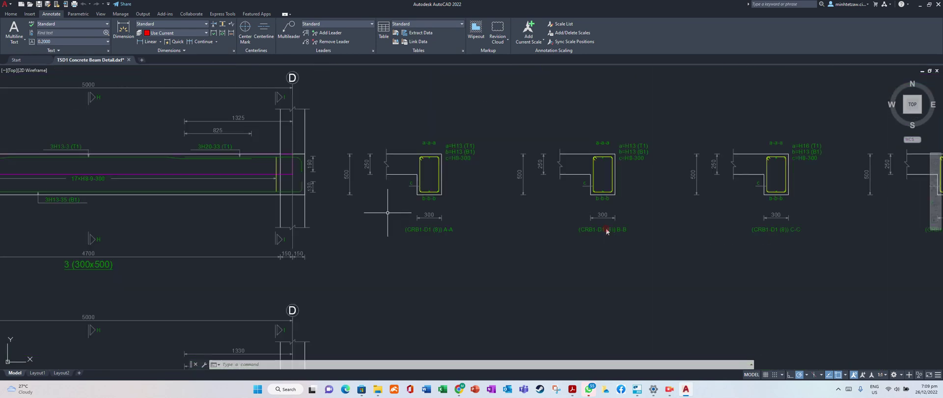
scroll(387, 208, "down", 7)
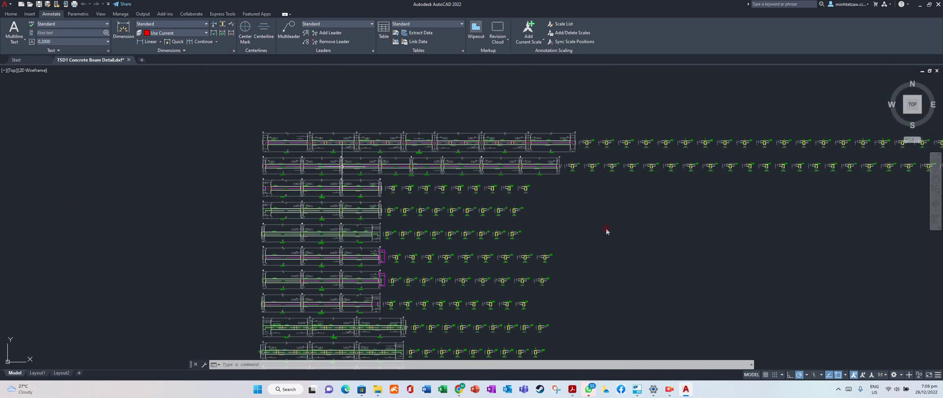
scroll(303, 146, "down", 2)
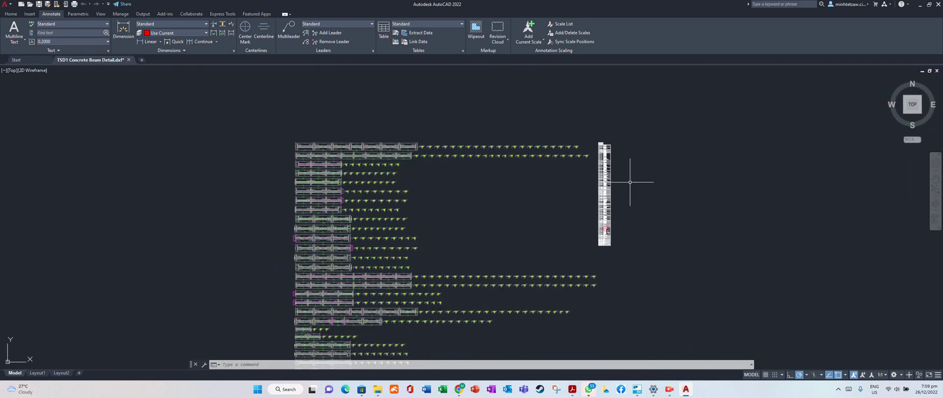
- Examine the bar schedule beside the beam details, including the mass summary by bar type and the members listed per bar mark
scroll(636, 187, "up", 2)
scroll(606, 231, "up", 8)
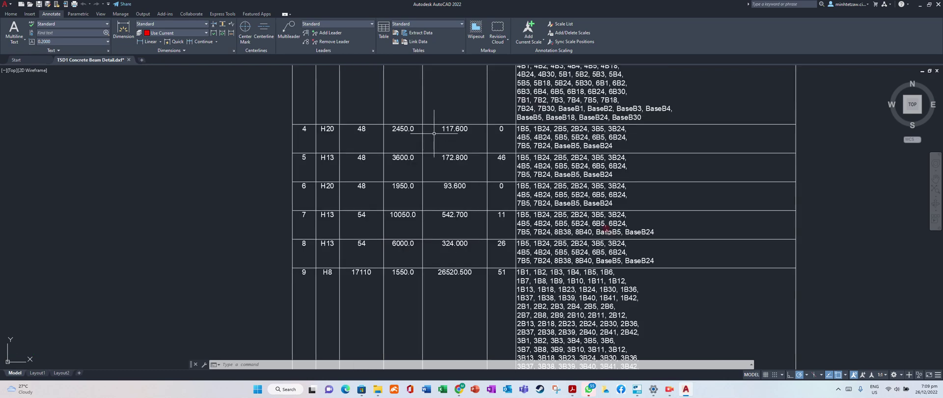
scroll(435, 236, "down", 2)
scroll(440, 300, "down", 2)
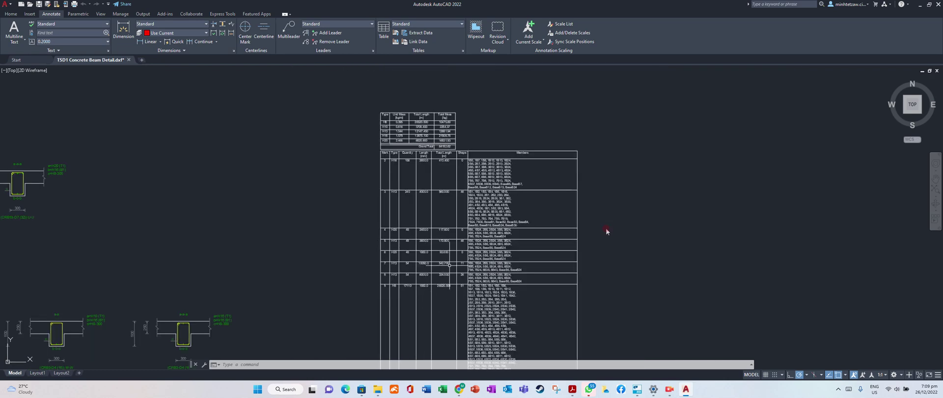
scroll(430, 151, "up", 4)
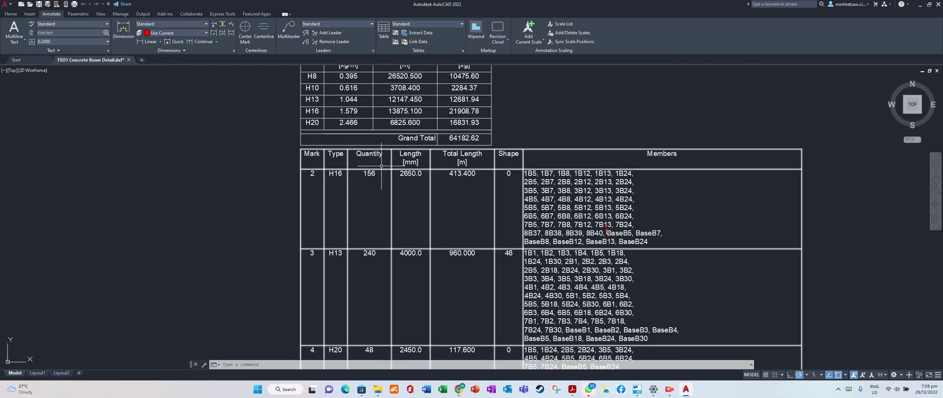
scroll(436, 248, "down", 2)
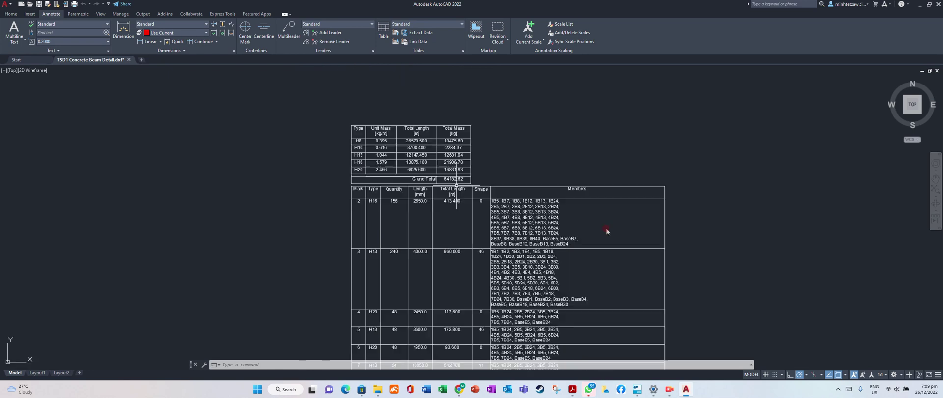
scroll(455, 163, "up", 2)
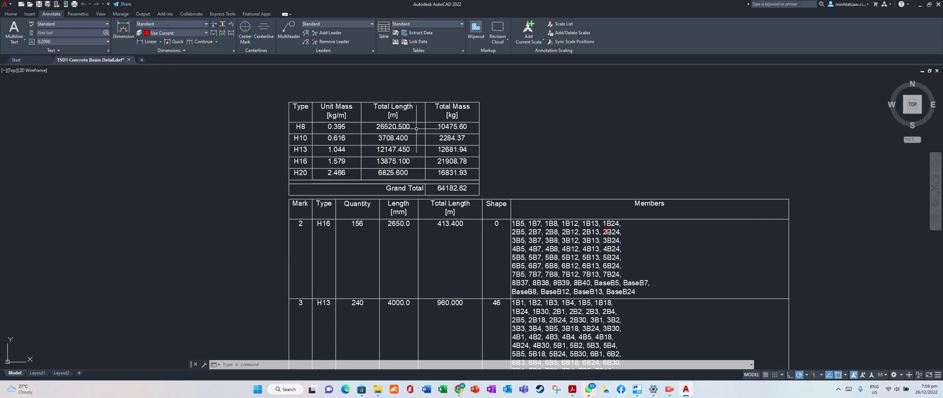
scroll(419, 128, "down", 4)
scroll(482, 163, "up", 6)
left_click(528, 173)
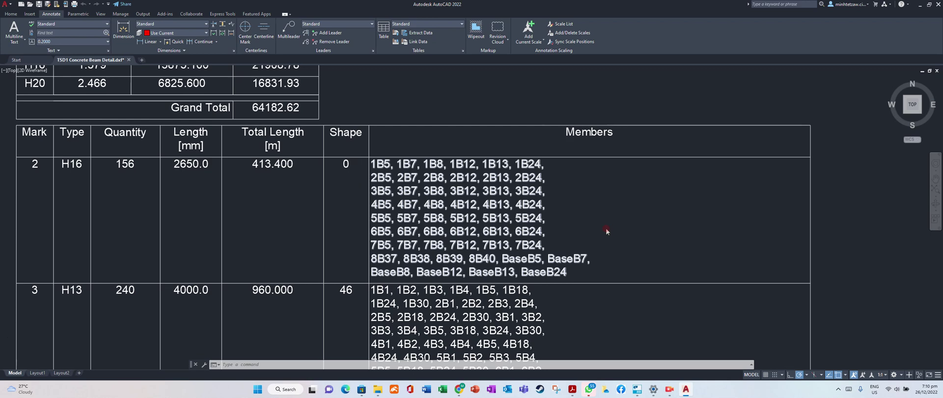
scroll(641, 123, "down", 6)
scroll(635, 128, "up", 6)
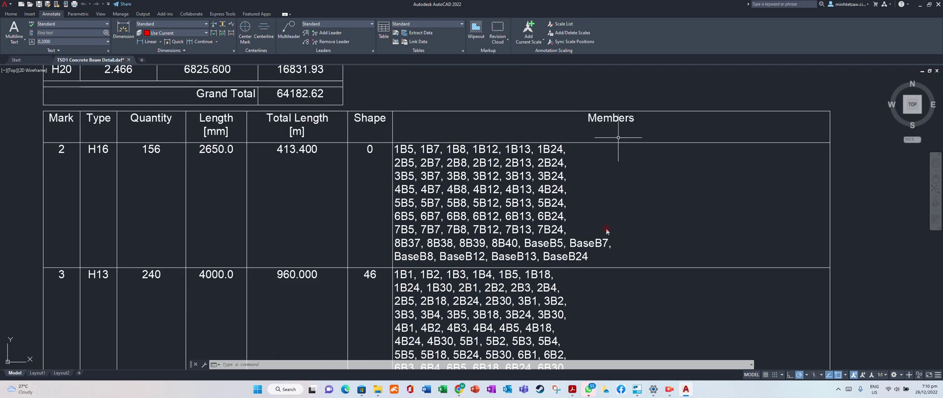
scroll(613, 131, "down", 10)
scroll(608, 131, "down", 3)
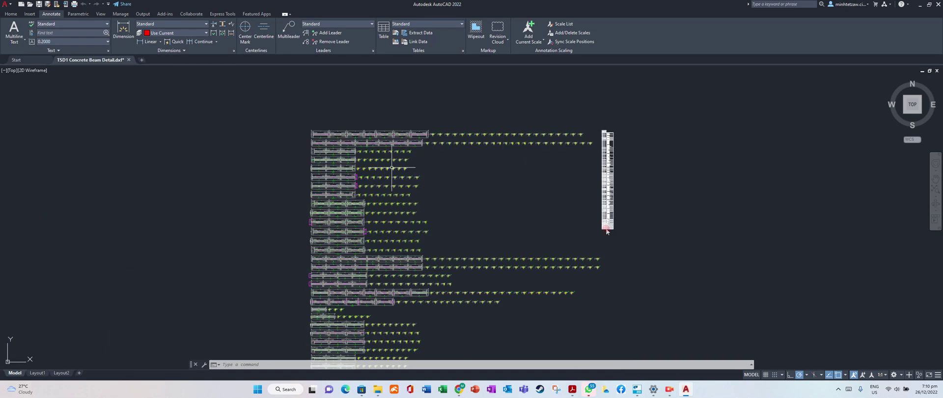
- Examine the overall arrangement of the exported beam rows and their cross-sections, starting from the topmost beams
scroll(607, 231, "up", 8)
scroll(607, 231, "down", 3)
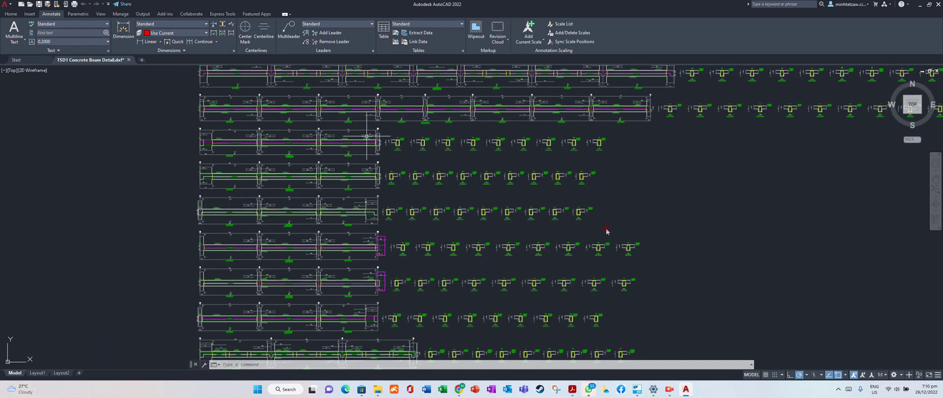
scroll(607, 231, "up", 4)
scroll(607, 231, "down", 3)
scroll(607, 231, "down", 3)
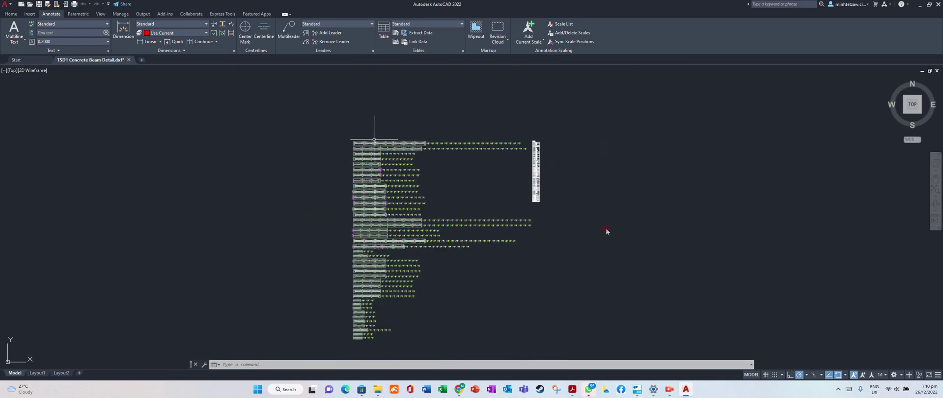
scroll(607, 231, "up", 2)
- Close AutoCAD with the beam detail drawing, return to Tekla Structural Designer and close the drawing management dialog
left_click(938, 4)
left_click(494, 208)
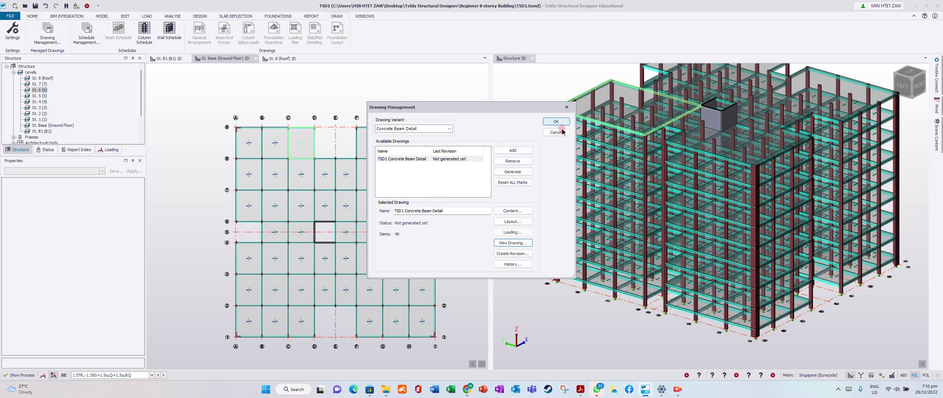
left_click(567, 107)
- Reopen drawing management and add a new drawing of the Concrete Column Detail variant
left_click(47, 35)
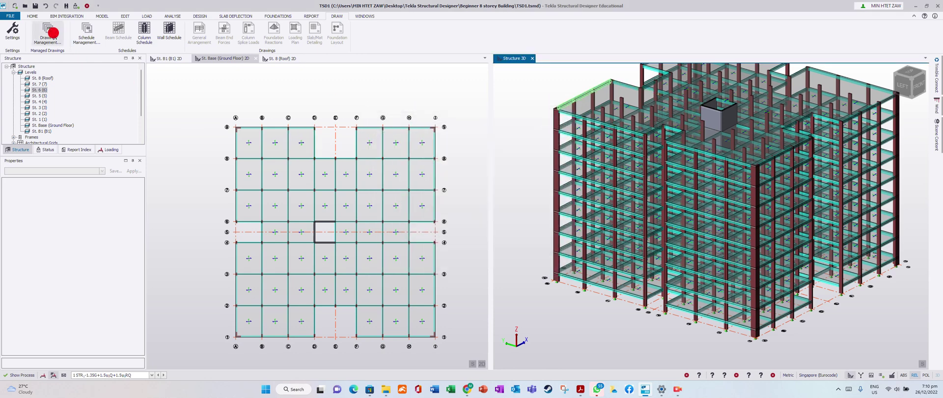
left_click(525, 124)
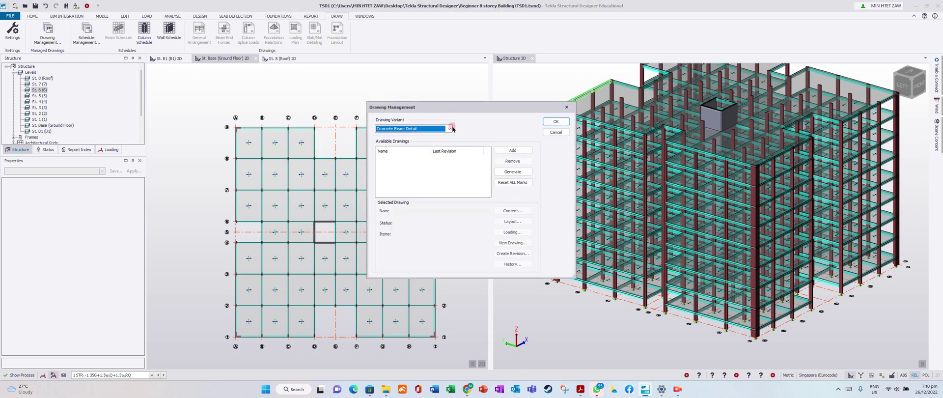
left_click(450, 129)
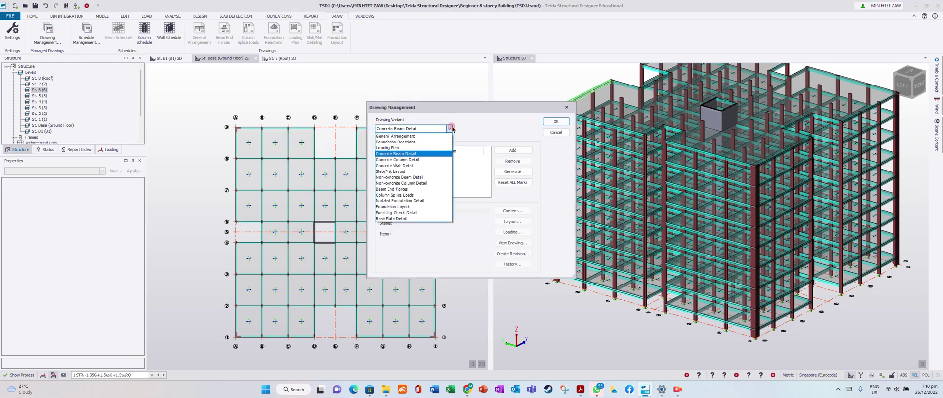
left_click(414, 160)
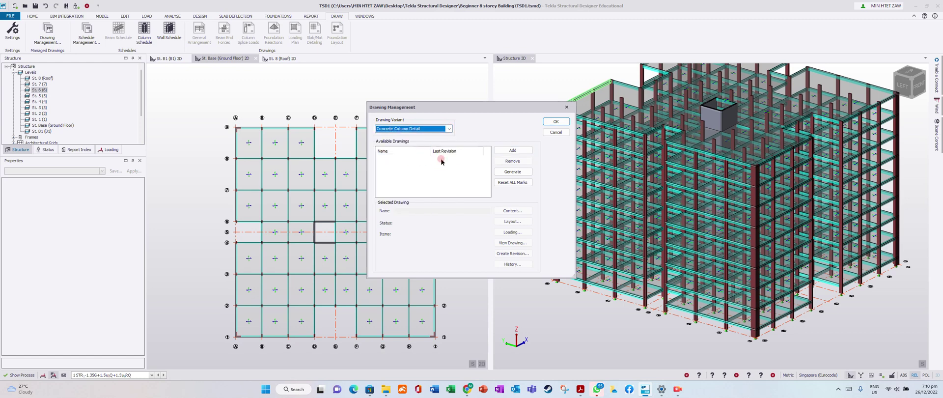
left_click(514, 150)
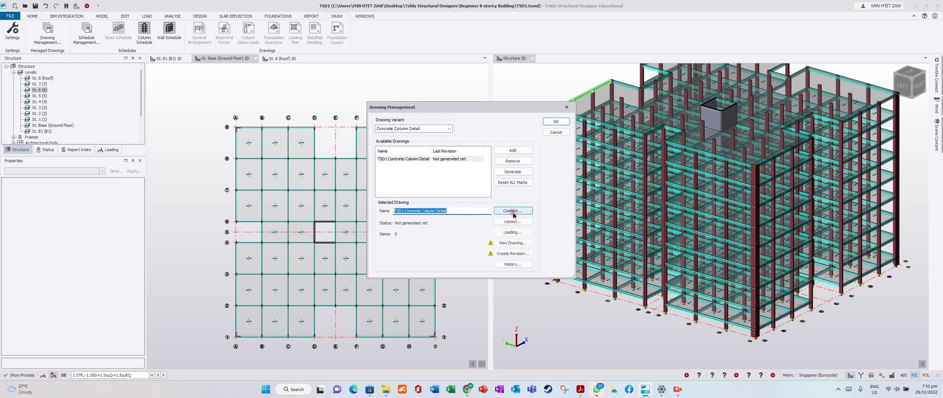
- Assign all concrete cast-in-place columns to the TSD1 Concrete Column Detail drawing, grouped by group
left_click(513, 212)
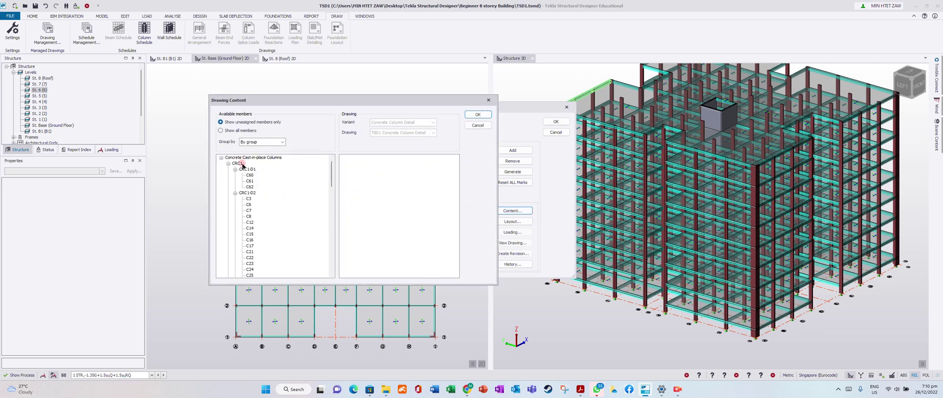
left_click_drag(364, 172, 369, 172)
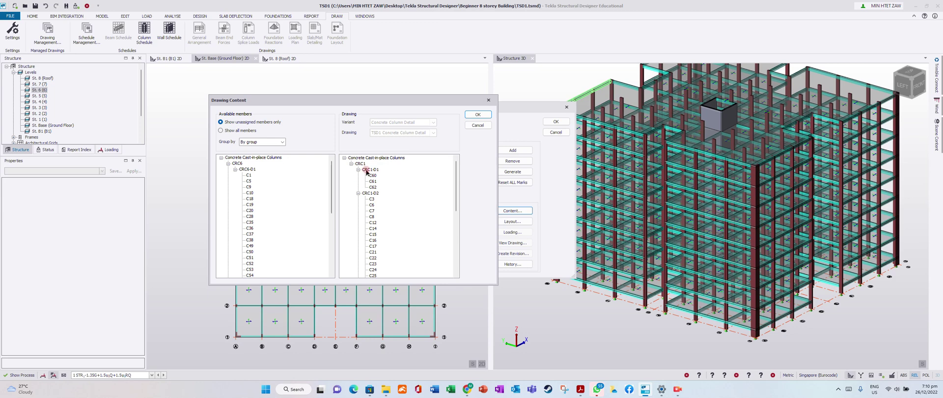
left_click(478, 115)
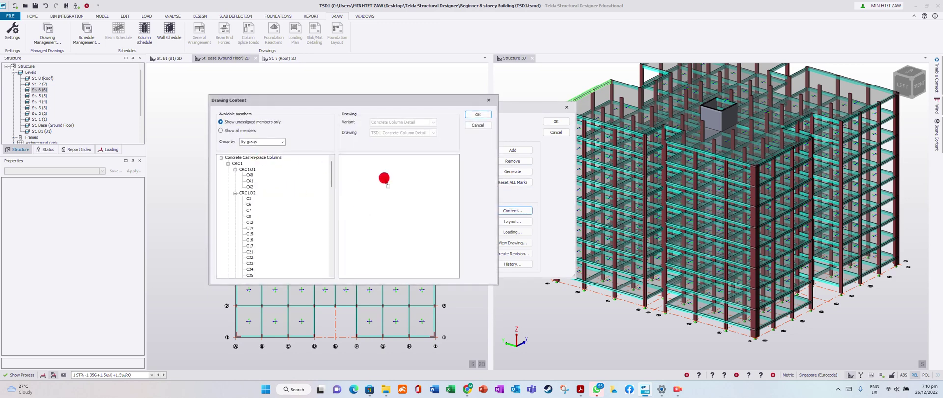
left_click(478, 115)
left_click(546, 142)
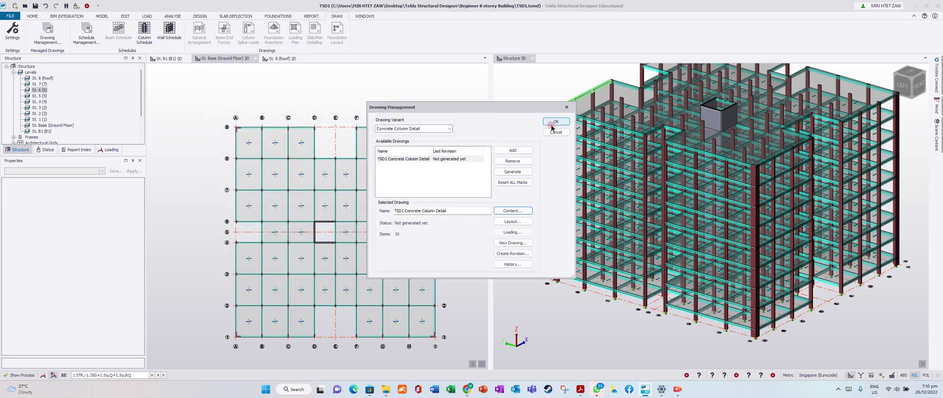
- Export the column detail drawing as DXF with the Column Detail layer configuration, scale 1:25 and 2.5 mm minimum text spacing, declining read-only opening
left_click(516, 243)
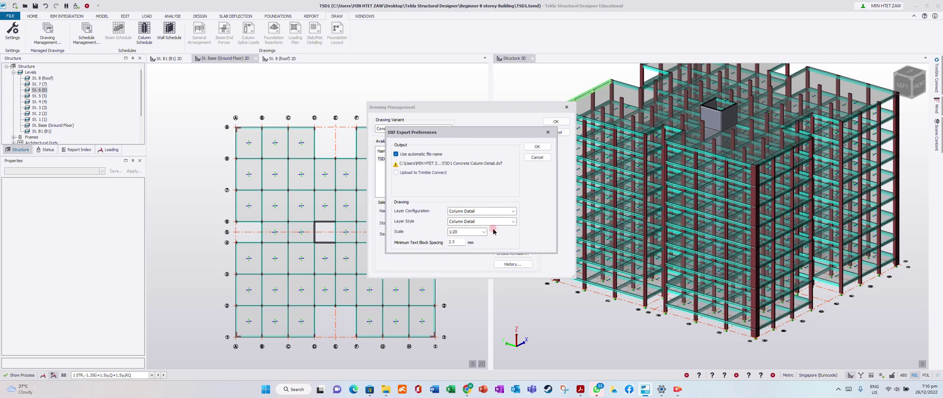
left_click(537, 147)
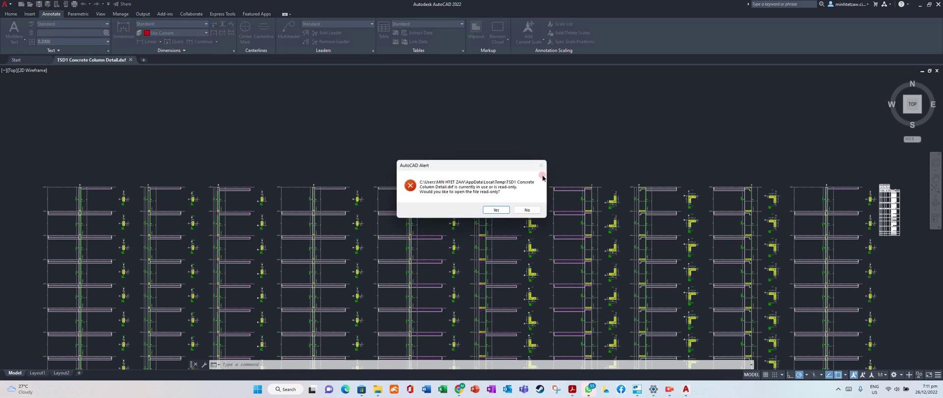
left_click(526, 210)
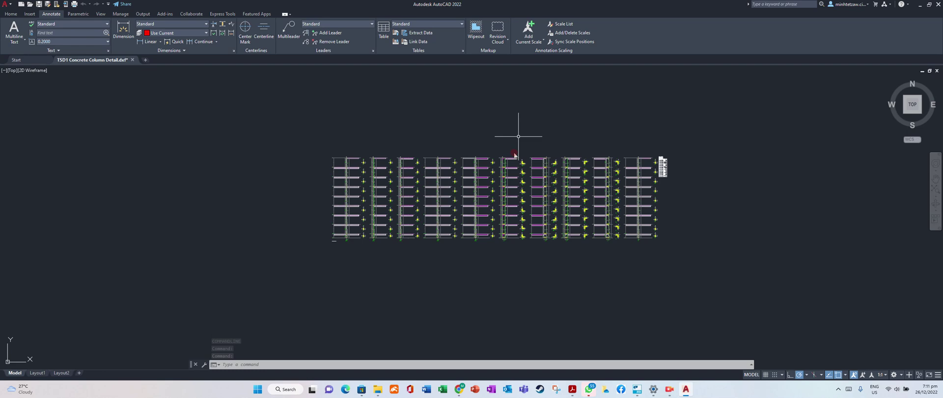
- Examine the exported column elevations in AutoCAD, including the column reinforcement at a storey level and the CRC1-D2 cross-section
scroll(295, 256, "up", 6)
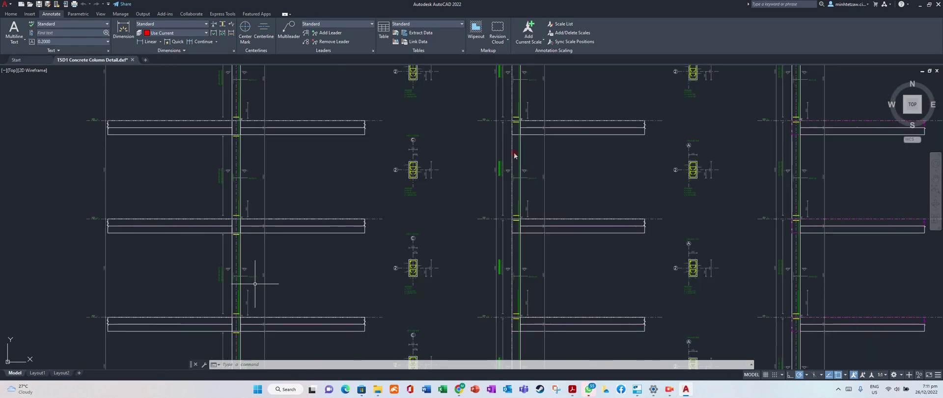
scroll(255, 283, "up", 5)
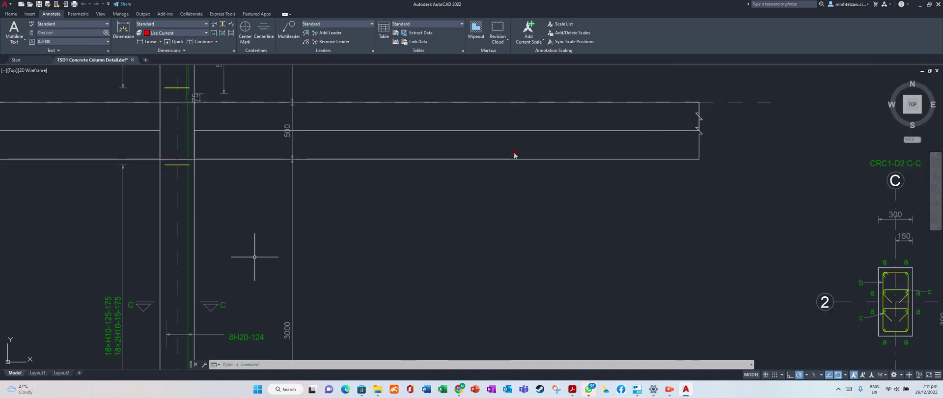
scroll(255, 257, "down", 10)
scroll(221, 246, "down", 4)
scroll(511, 208, "up", 2)
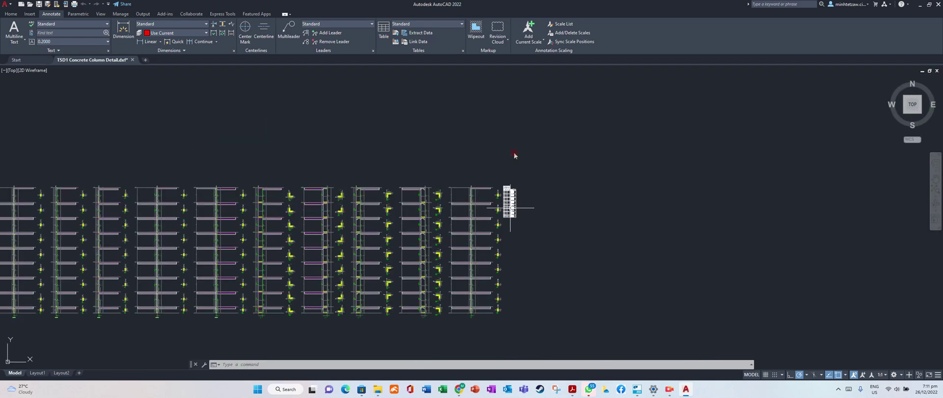
- Close AutoCAD with the column detail drawing, return to Tekla Structural Designer and accept the drawing management dialog
scroll(511, 208, "up", 5)
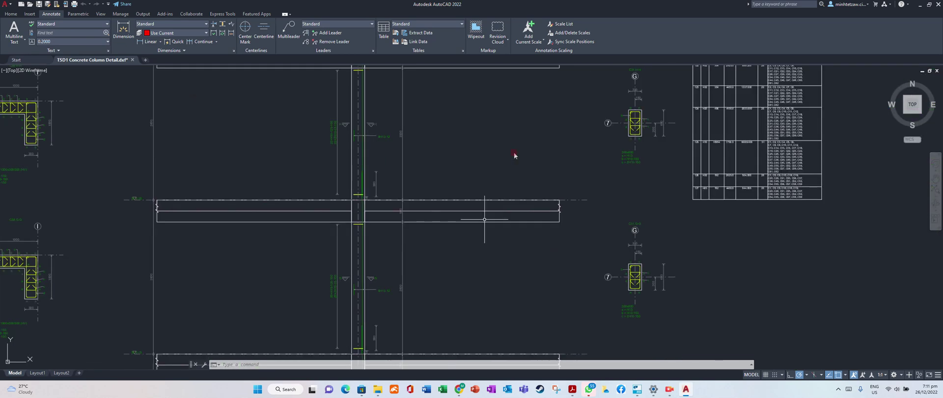
scroll(486, 216, "down", 7)
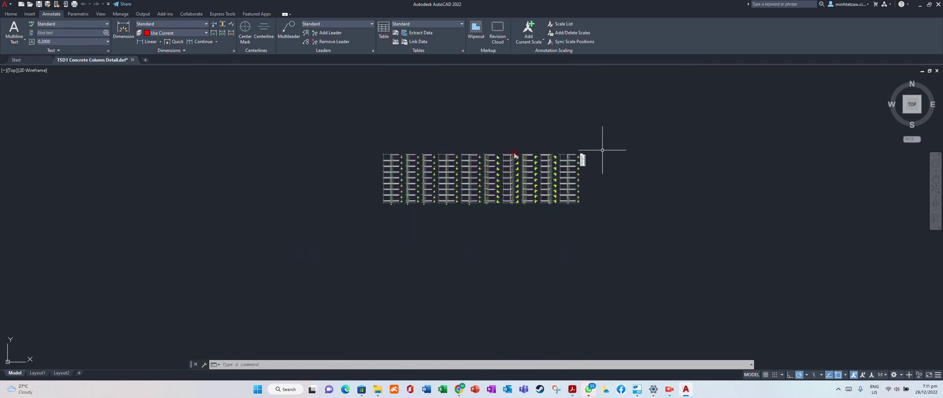
left_click(938, 4)
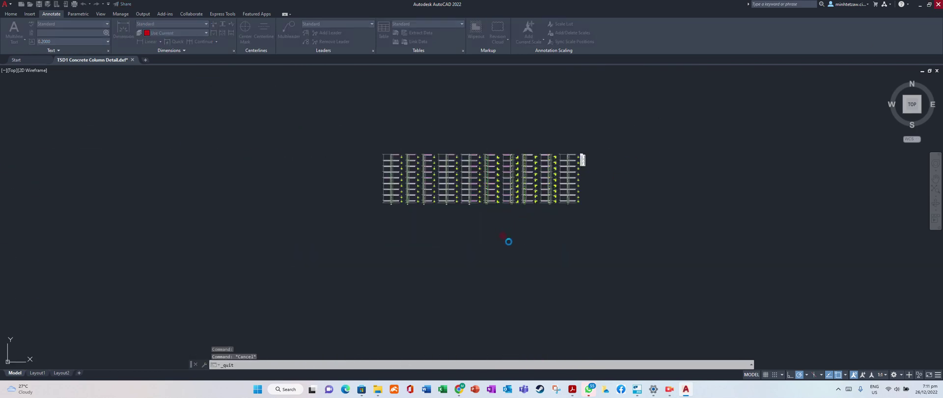
left_click(500, 211)
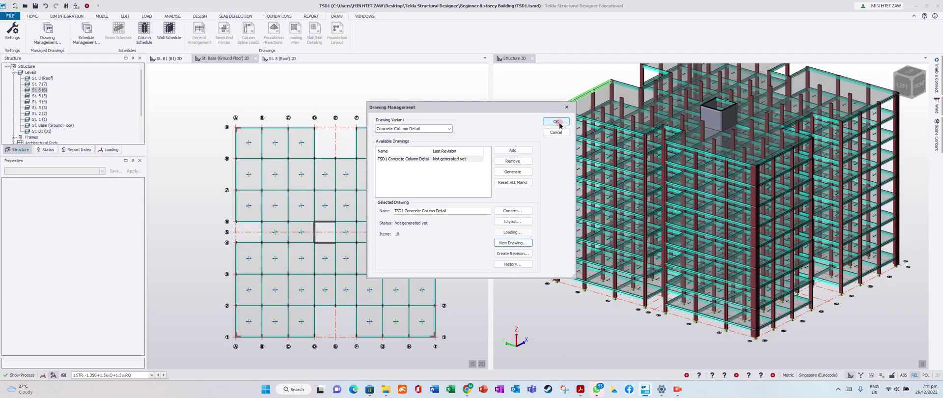
left_click(560, 123)
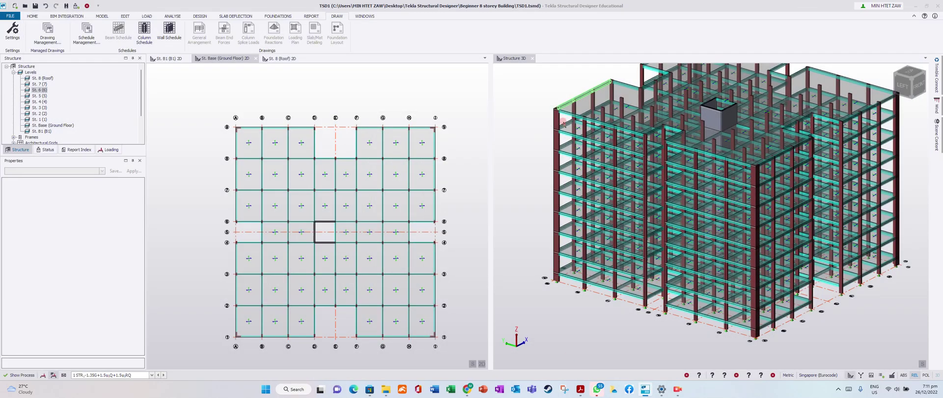
- Reopen drawing management, remove the TSD1 Concrete Column Detail drawing and add one of the Concrete Wall Detail variant
left_click(39, 38)
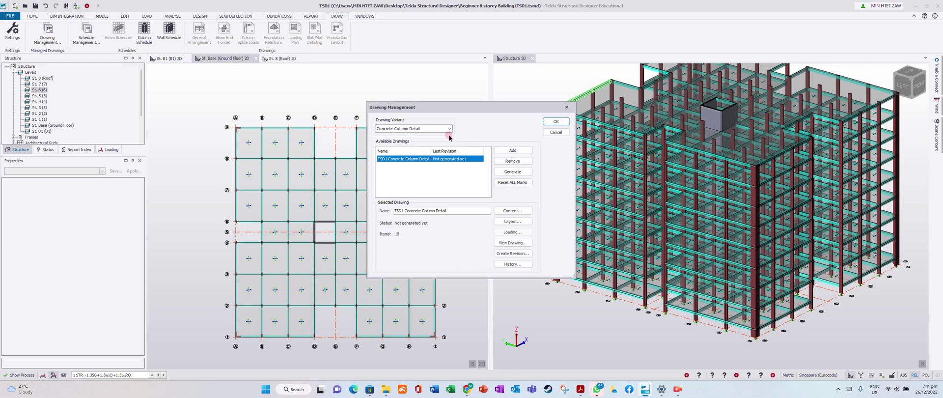
left_click(512, 160)
left_click(449, 129)
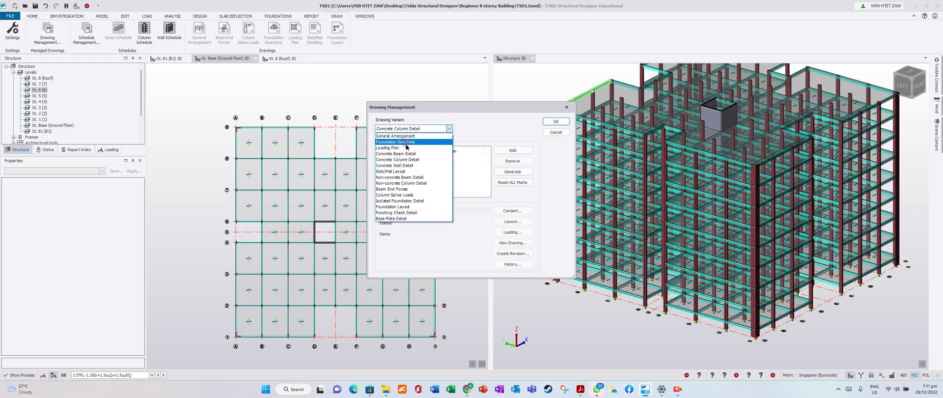
left_click(499, 175)
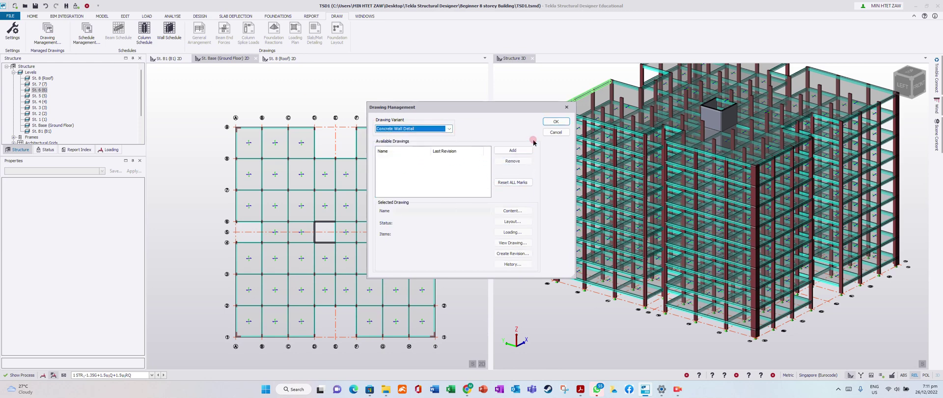
left_click(513, 150)
- Assign walls W1, W2 and W3 to the TSD1 Concrete Wall Detail drawing, with no grouping
left_click(512, 210)
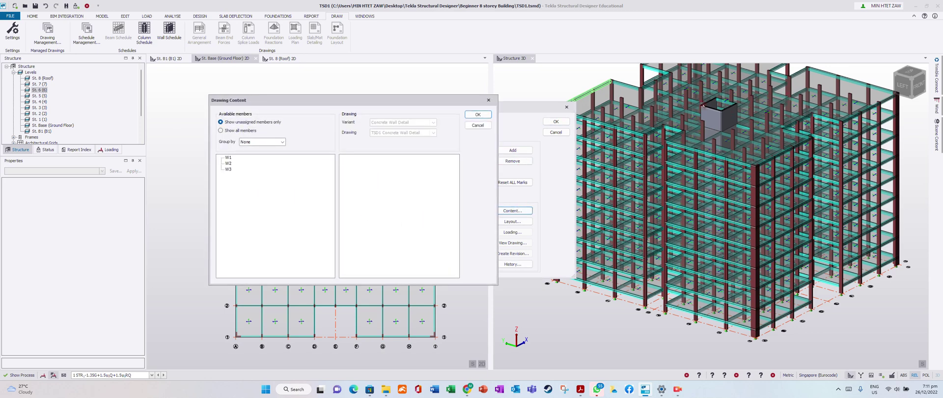
left_click_drag(371, 174, 369, 172)
left_click_drag(230, 158, 388, 180)
mouse_move(228, 162)
left_mouse_down()
mouse_move(382, 207)
mouse_move(369, 201)
left_mouse_up()
left_click(221, 131)
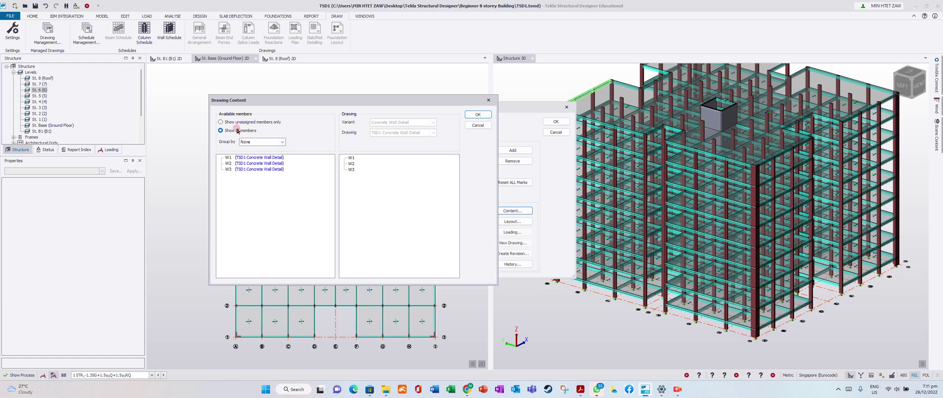
left_click(282, 142)
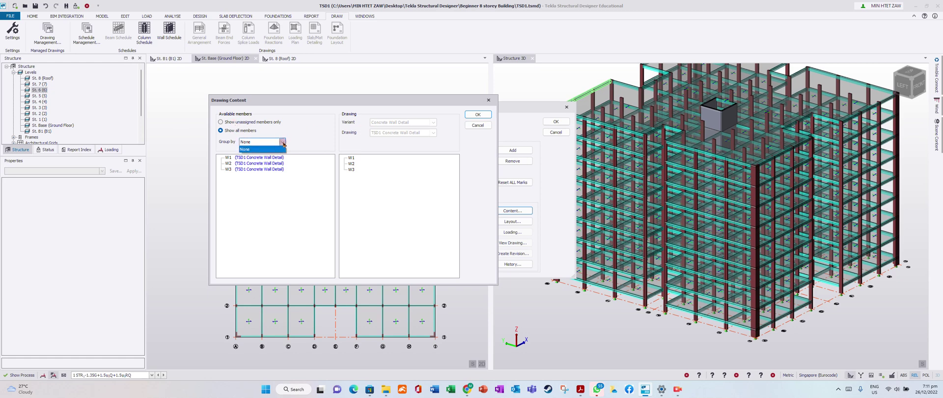
left_click(283, 143)
left_click(221, 122)
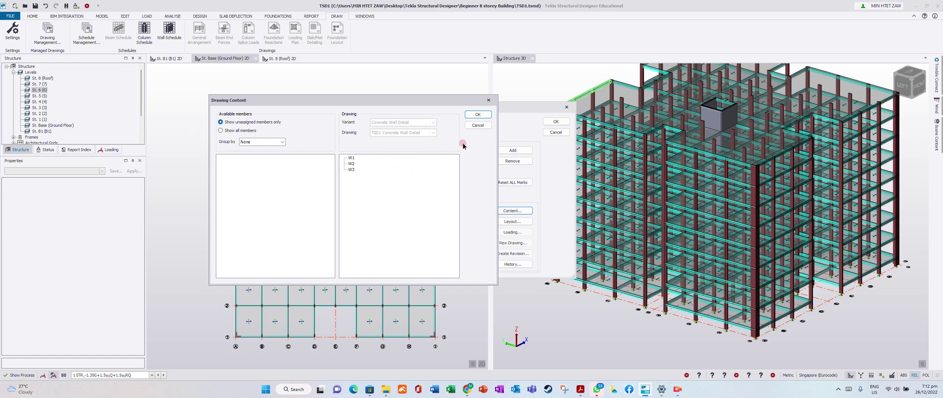
left_click(478, 114)
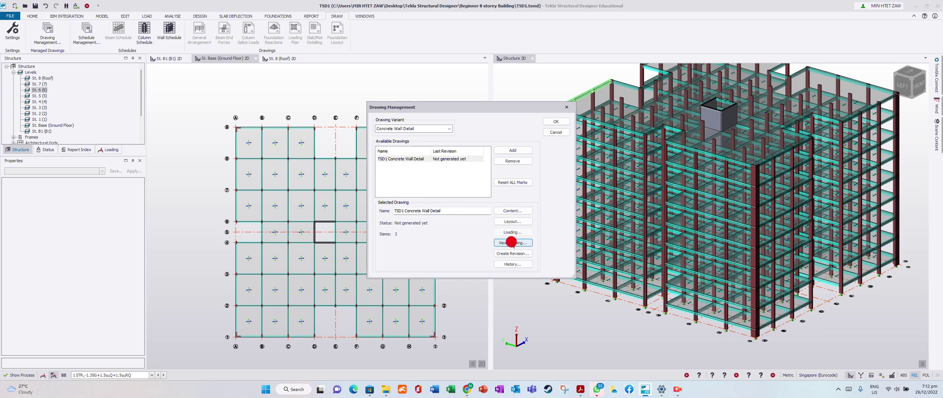
- Export the wall detail drawing as DXF for viewing in AutoCAD, declining read-only opening
left_click(512, 242)
left_click(538, 147)
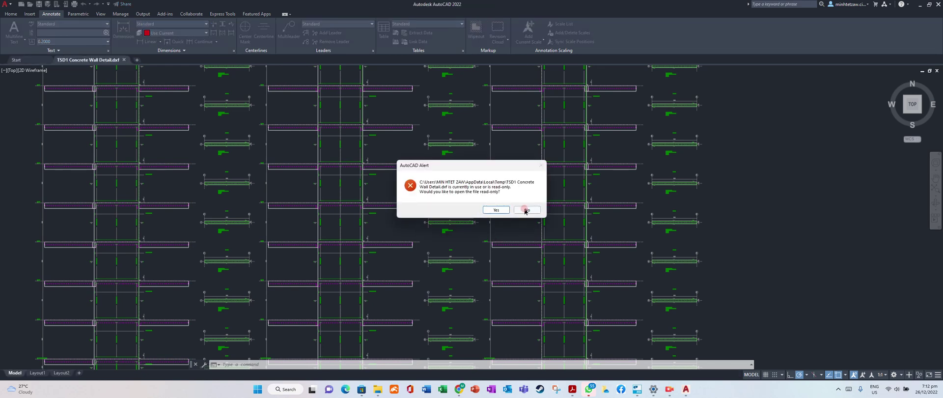
left_click(526, 210)
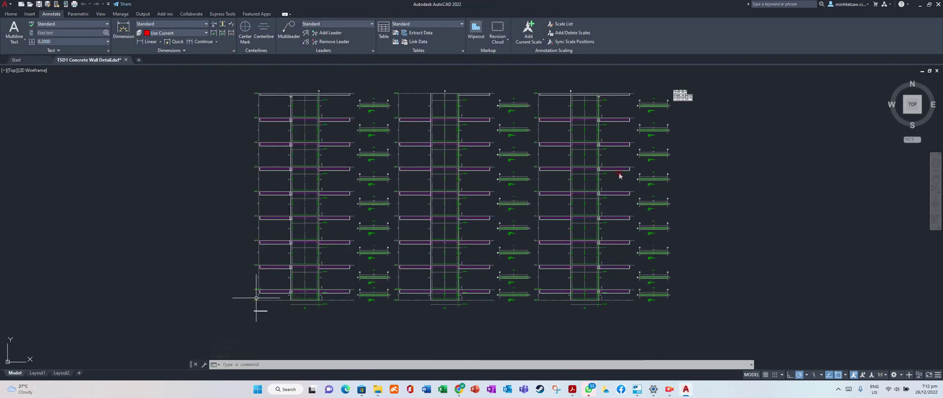
- Examine wall W1's reinforcement between St. B1 and the ground floor, including cross-section W1 A-A
scroll(619, 172, "up", 8)
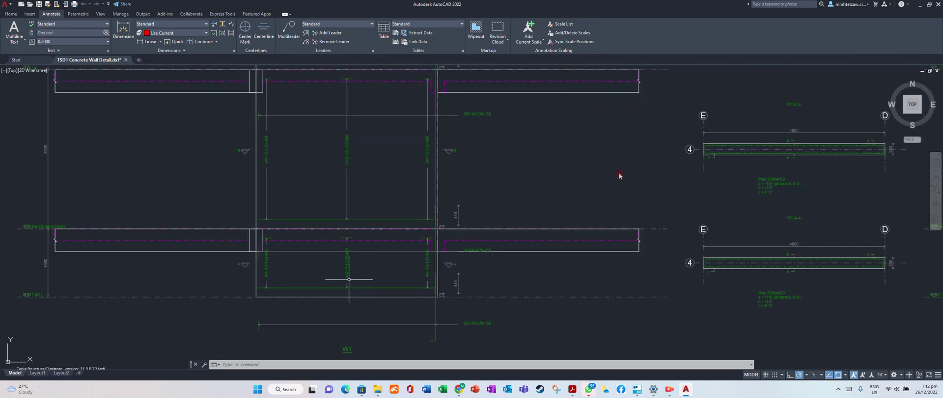
scroll(247, 261, "up", 4)
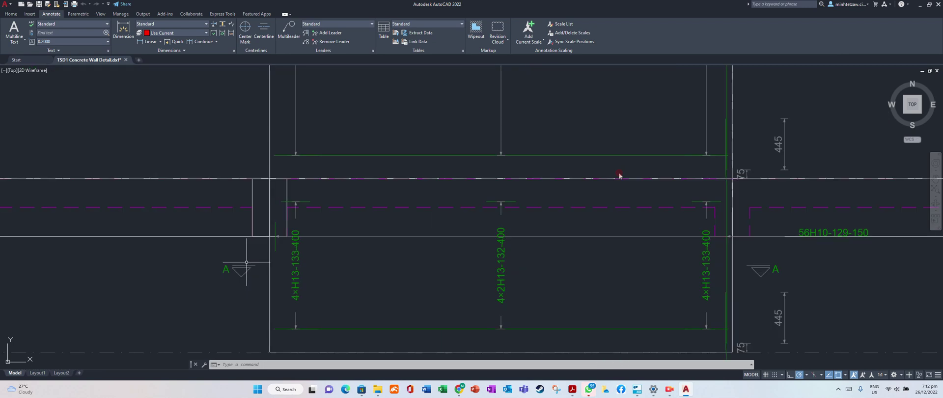
scroll(247, 261, "down", 8)
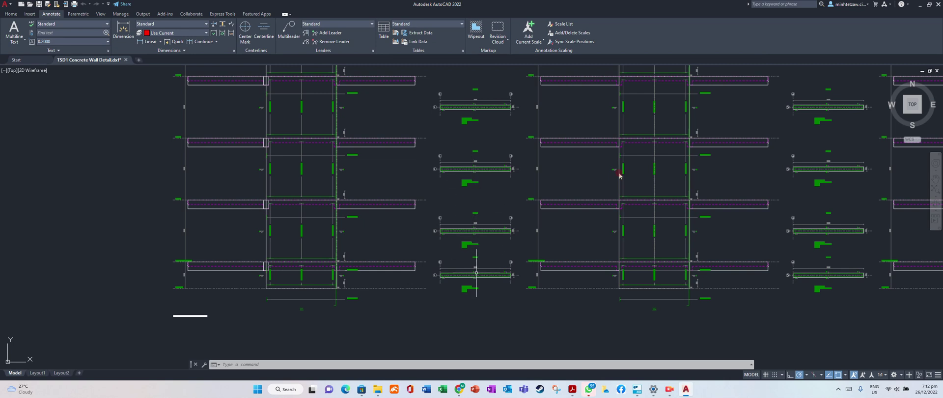
scroll(481, 303, "up", 5)
scroll(494, 192, "up", 2)
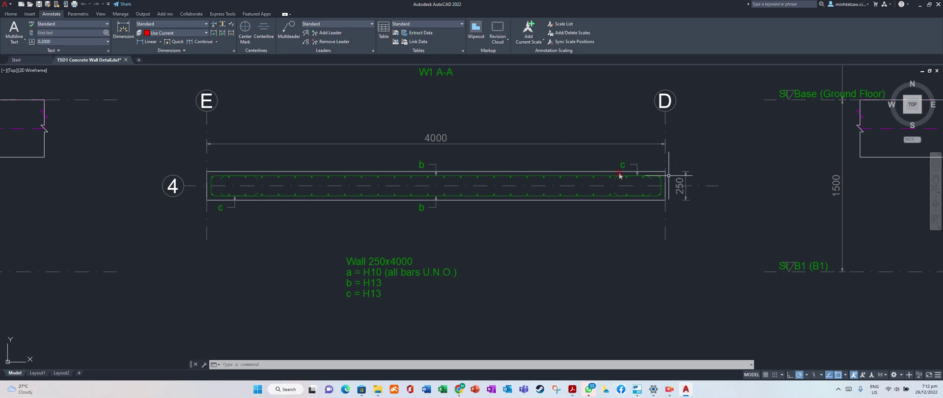
left_click(435, 186)
scroll(370, 213, "down", 6)
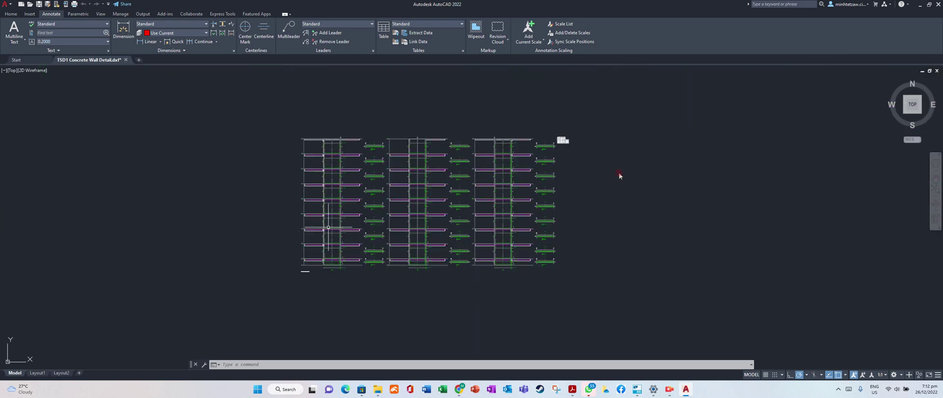
- Examine the upper storeys of the wall elevations, including W1's vertical and horizontal bars at section J near the roof
scroll(453, 271, "up", 4)
scroll(365, 266, "down", 4)
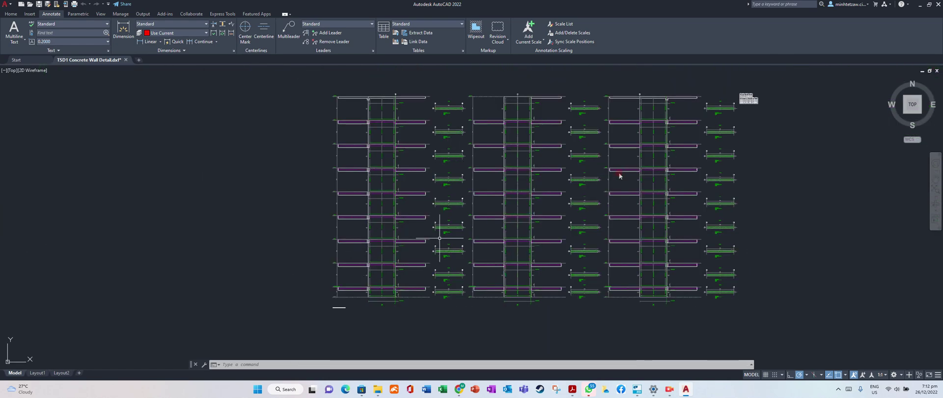
scroll(399, 278, "up", 4)
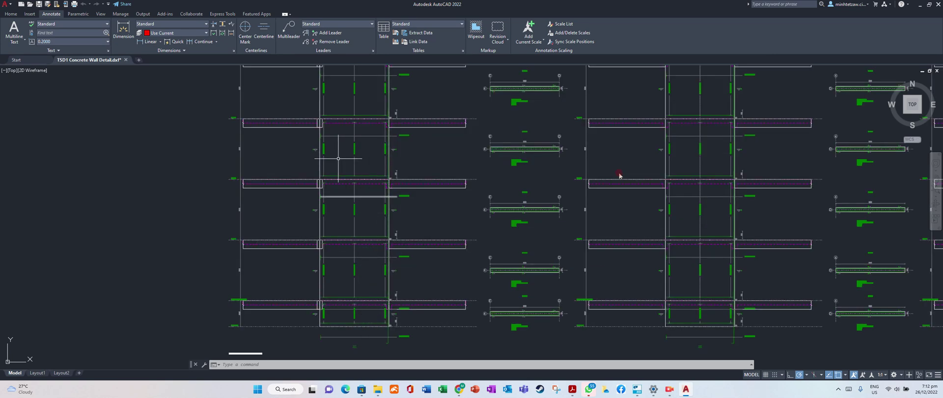
scroll(345, 261, "down", 5)
scroll(354, 143, "up", 12)
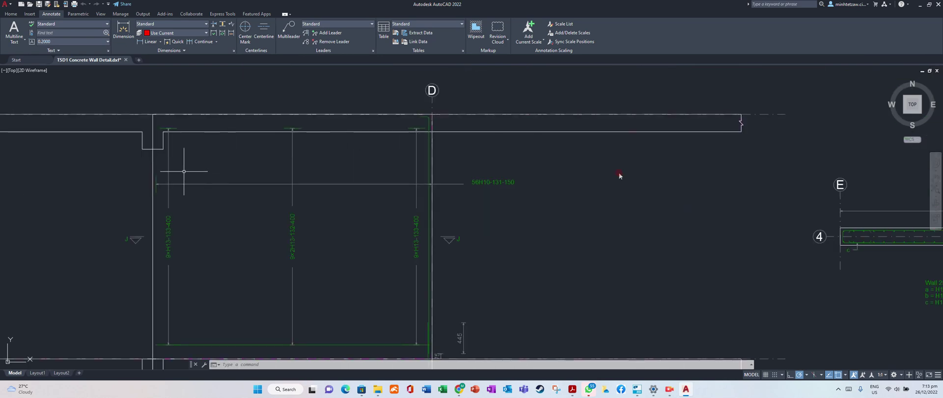
scroll(229, 143, "down", 2)
scroll(299, 157, "down", 3)
scroll(320, 148, "up", 7)
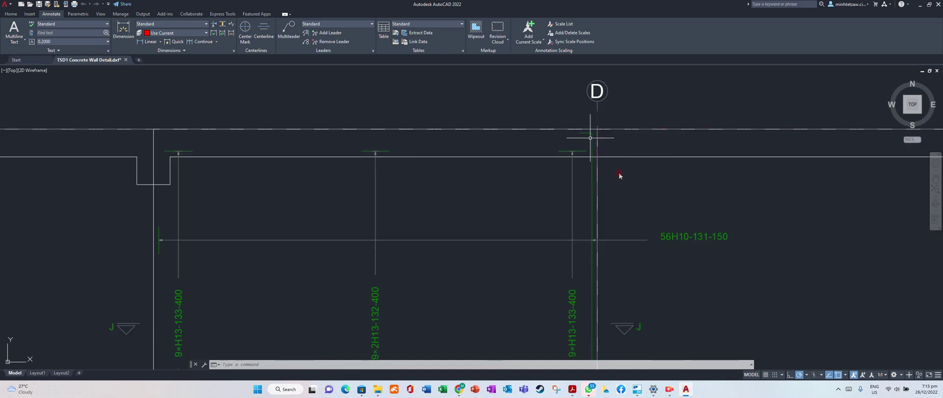
scroll(432, 116, "down", 4)
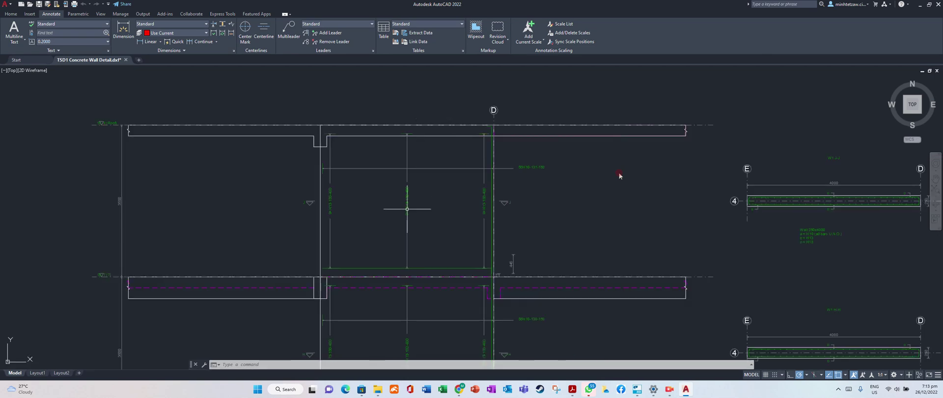
scroll(397, 269, "up", 2)
scroll(397, 269, "down", 5)
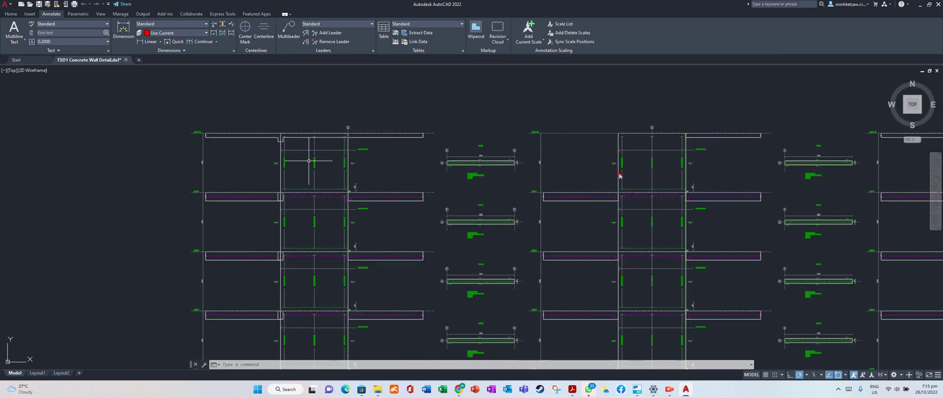
scroll(292, 146, "up", 2)
scroll(677, 179, "up", 4)
scroll(211, 178, "down", 4)
scroll(321, 170, "down", 2)
scroll(320, 158, "down", 6)
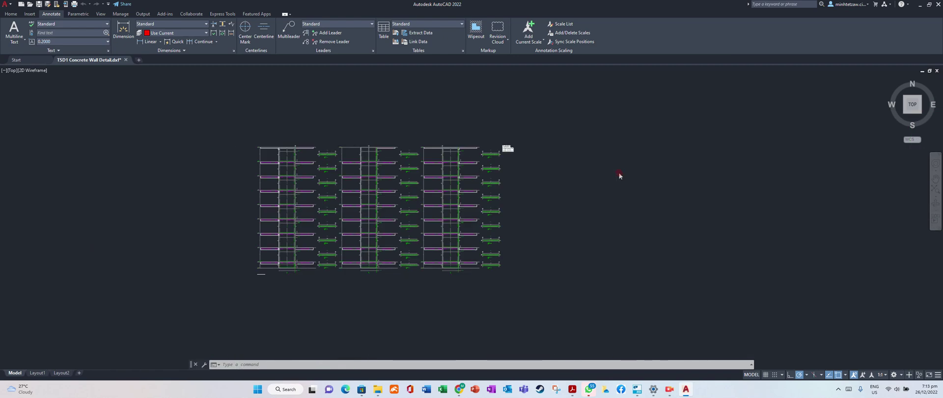
- Close AutoCAD with the wall detail drawing, return to Tekla Structural Designer and dismiss the drawing management dialog
scroll(295, 214, "up", 4)
scroll(295, 213, "up", 6)
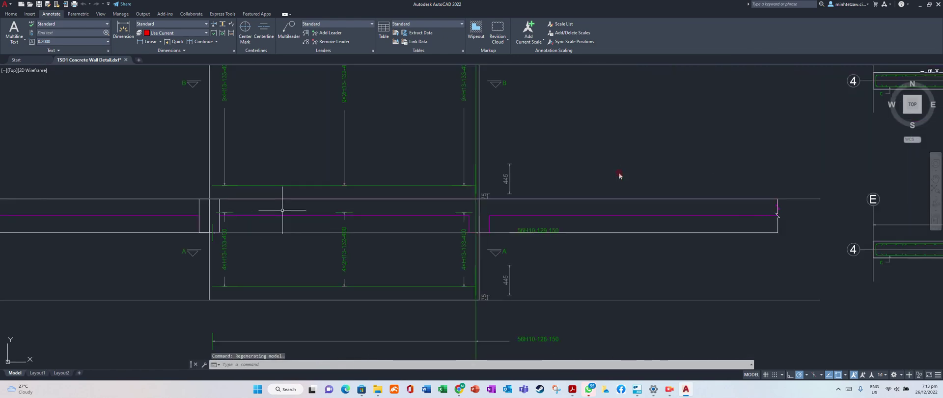
scroll(290, 204, "down", 2)
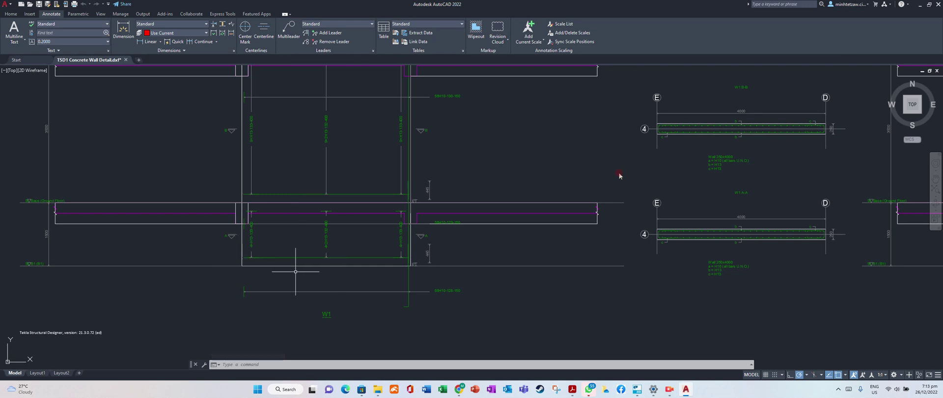
scroll(296, 272, "down", 2)
scroll(295, 271, "down", 6)
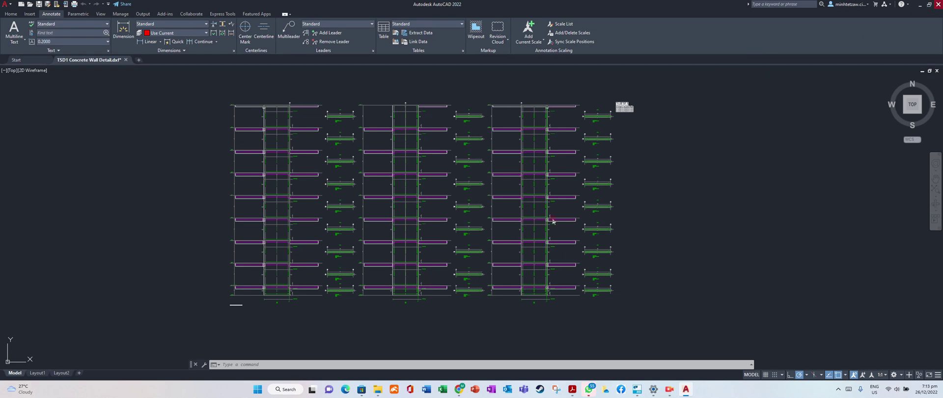
left_click(493, 210)
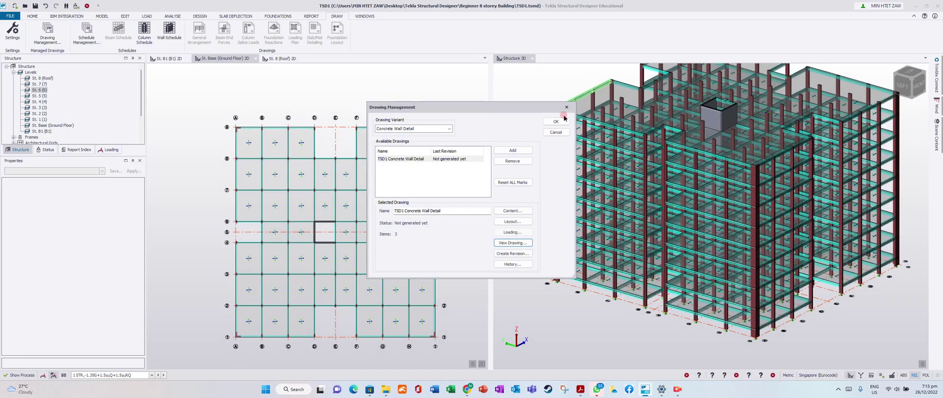
left_click(567, 107)
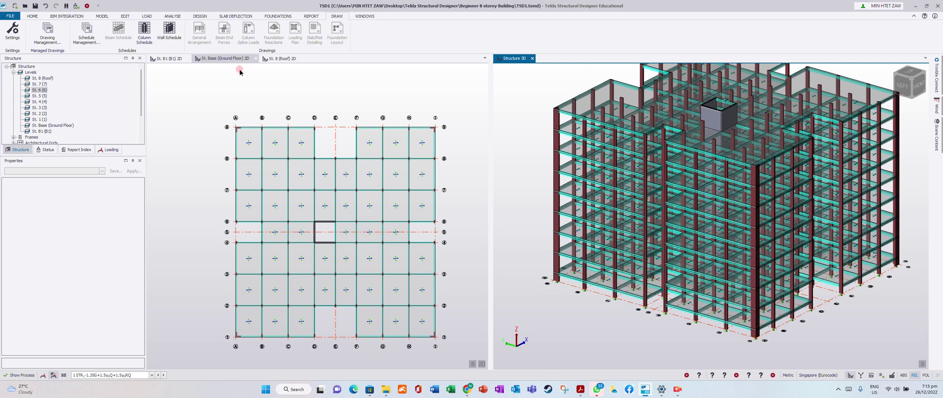
- Look through the list of drawing variants in drawing management and close the dialog
left_click(47, 33)
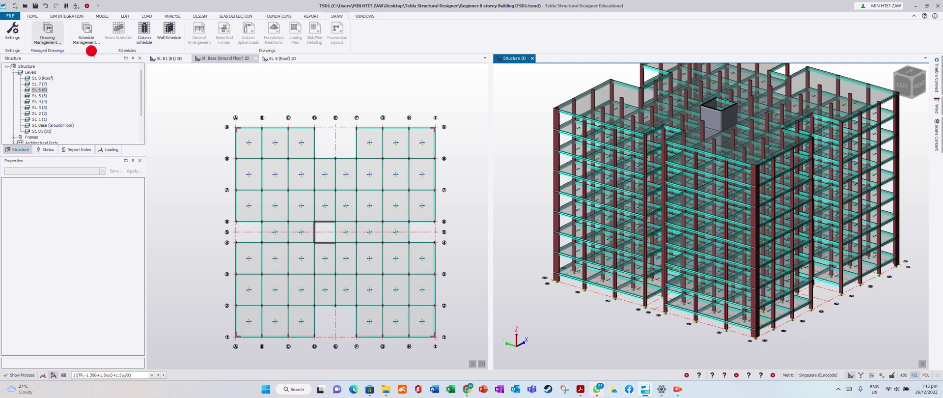
left_click(447, 129)
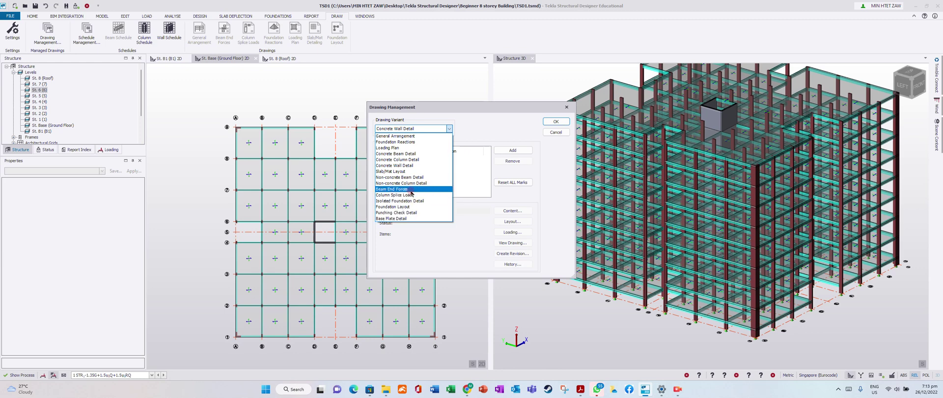
left_click(560, 108)
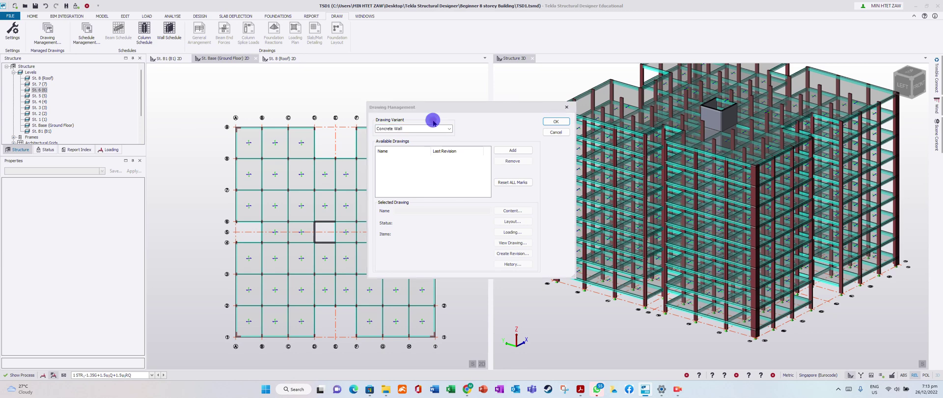
right_click(506, 221)
left_click(566, 246)
left_click(255, 79)
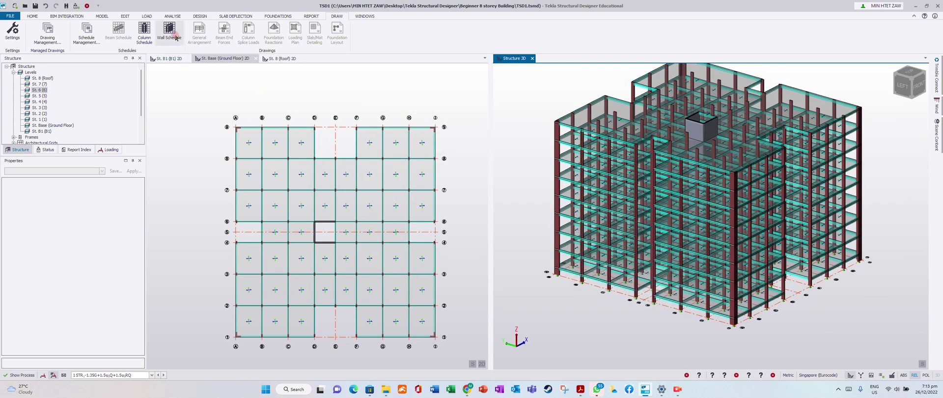
left_click(224, 58)
left_click(519, 104)
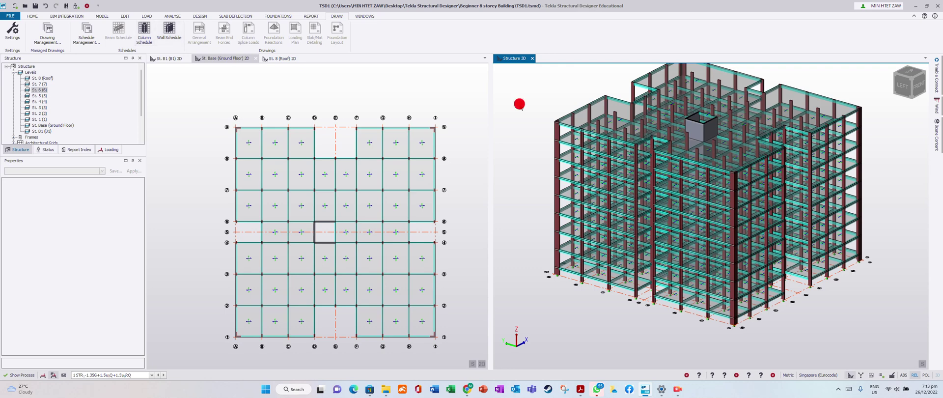
left_click(309, 103)
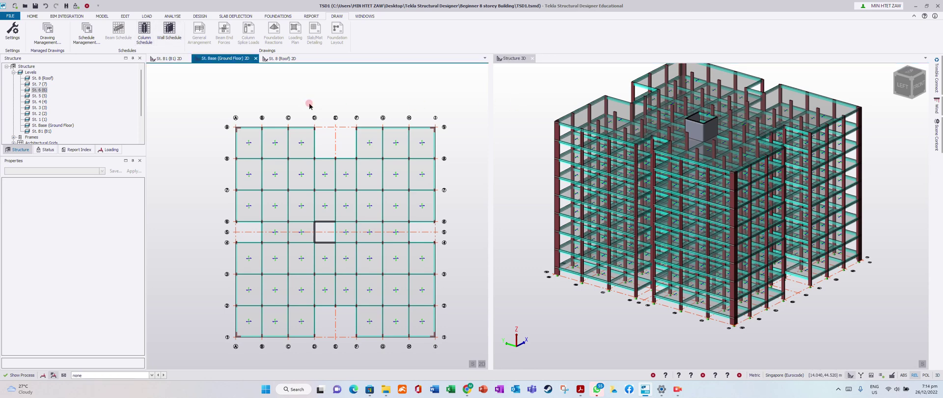
left_click(508, 87)
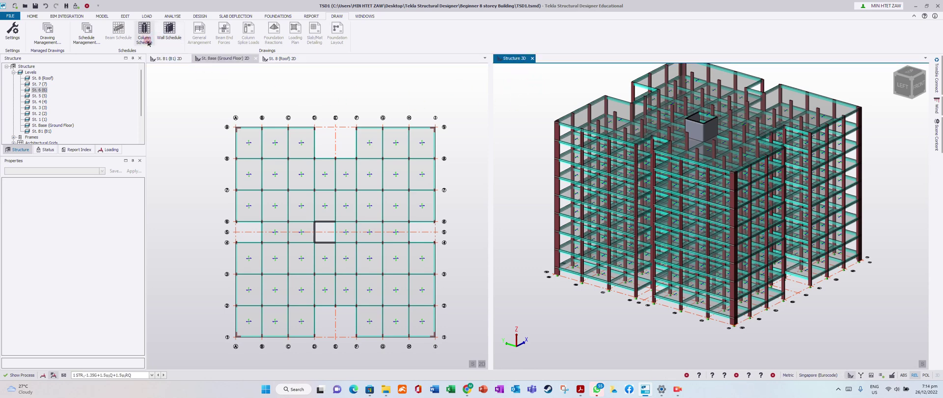
left_click(516, 58)
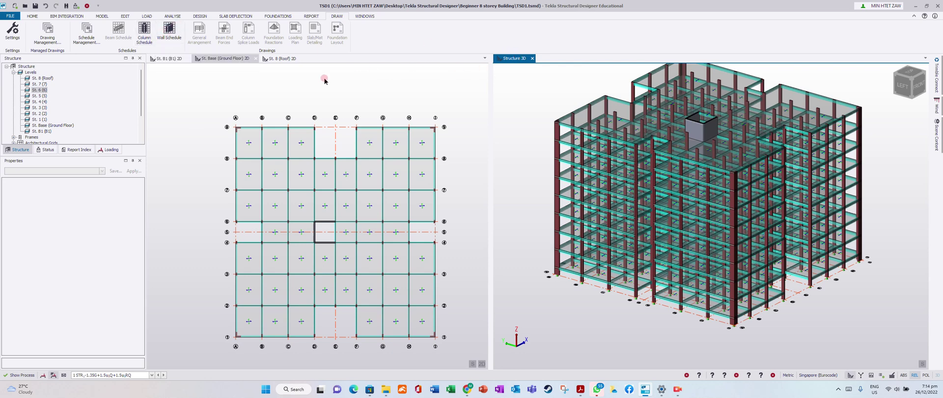
- Export the concrete beam schedule of the St. Base (Ground Floor) plan as DXF and open it in AutoCAD, declining a read-only copy
left_click(257, 88)
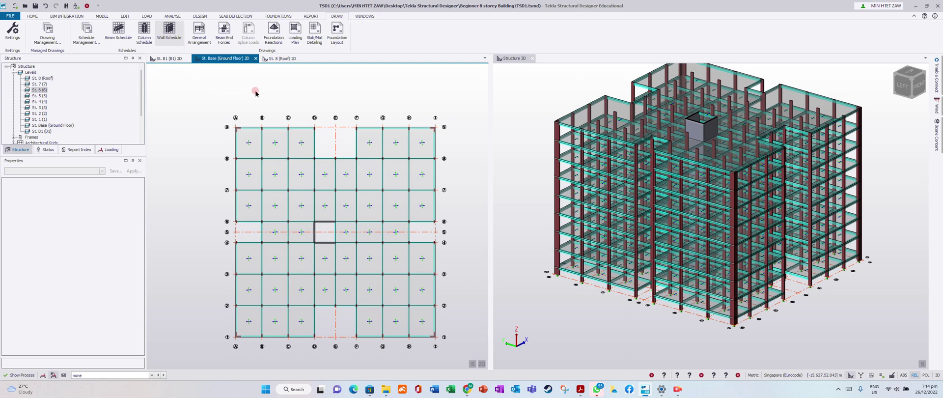
left_click(285, 123)
left_click(228, 59)
left_click(159, 69)
left_click(123, 28)
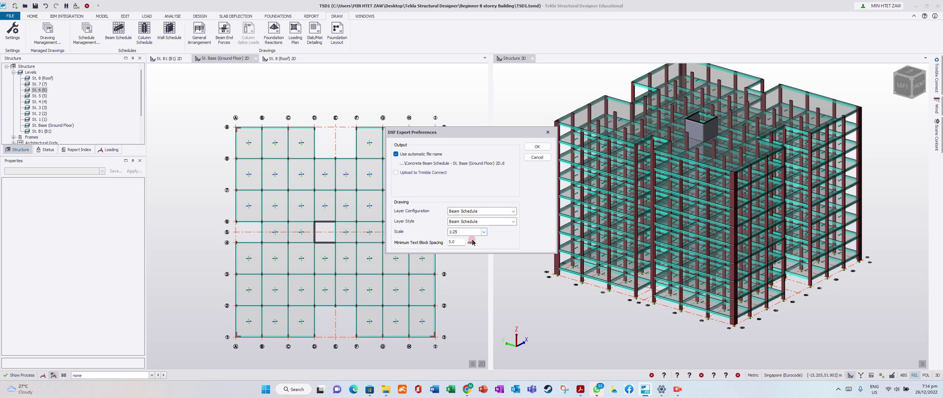
left_click_drag(461, 243, 439, 245)
left_click(537, 147)
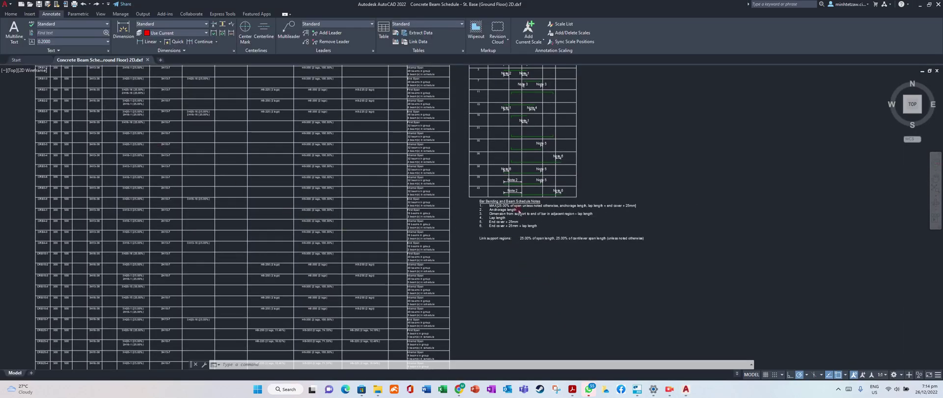
left_click(537, 211)
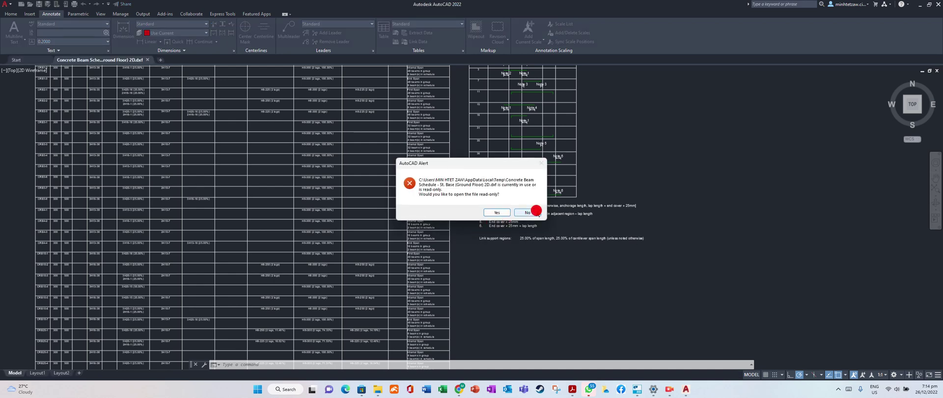
- Examine the bar bending and beam schedule notes and the sizes, bottom bars and top bars from mark CRB1-1 onward
scroll(690, 240, "up", 4)
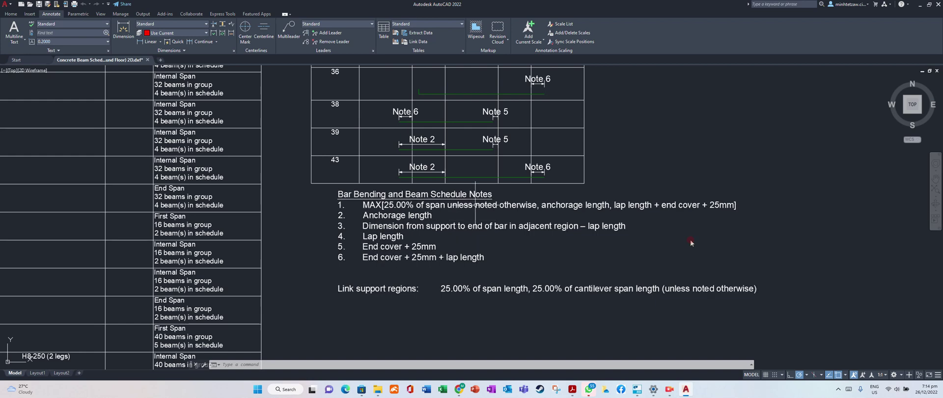
scroll(690, 240, "down", 6)
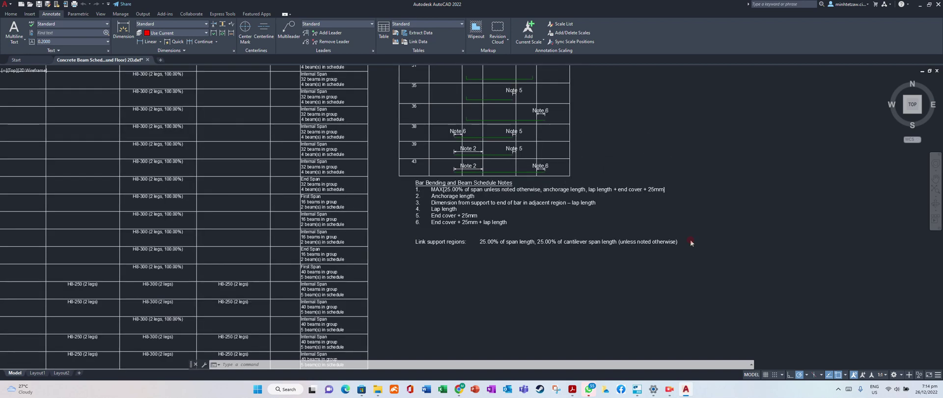
scroll(691, 240, "up", 4)
scroll(691, 240, "down", 6)
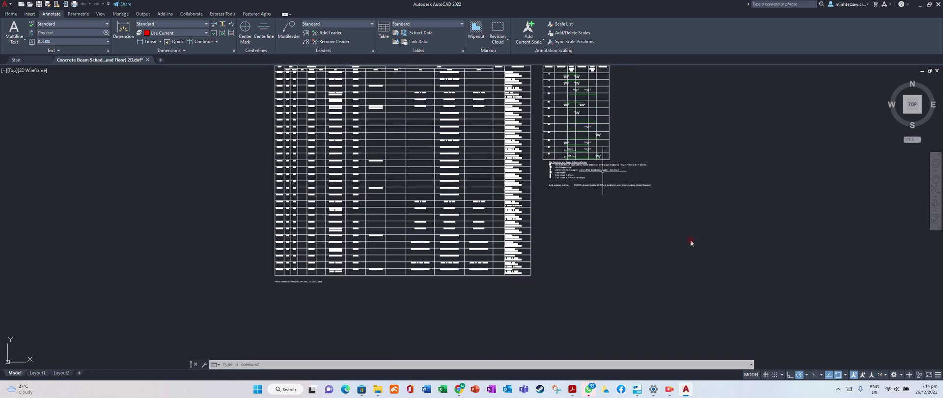
scroll(691, 240, "up", 7)
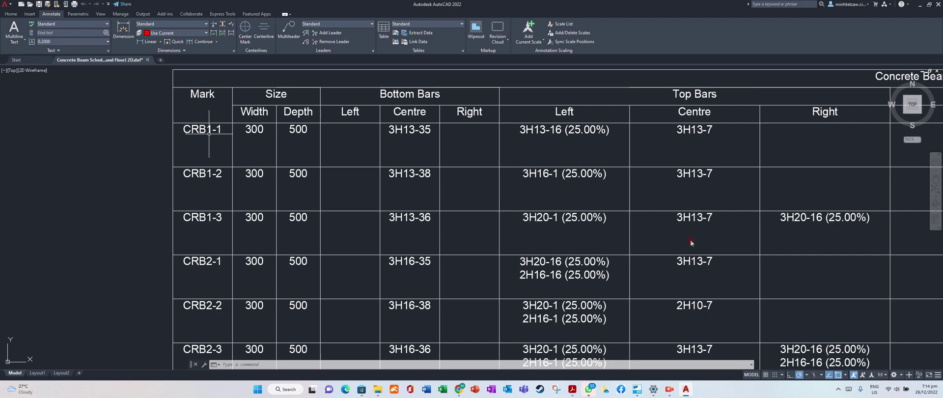
scroll(213, 132, "down", 5)
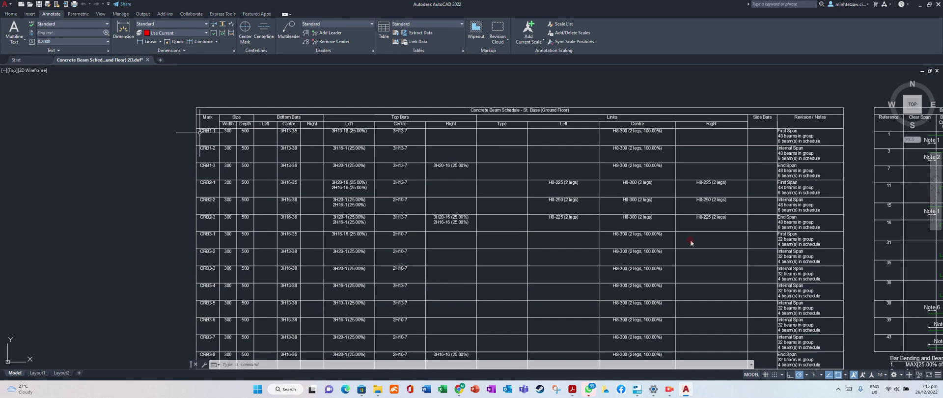
- Examine the Links, Side Bars and Revision / Notes columns in the first rows of the beam schedule
scroll(199, 131, "down", 2)
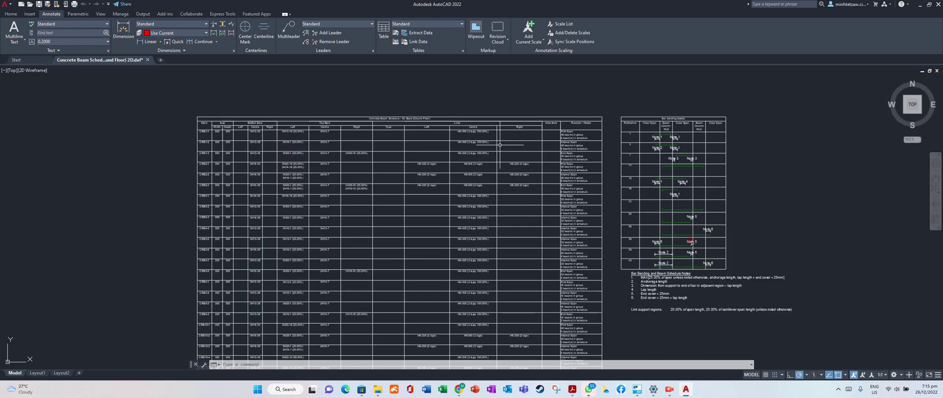
scroll(500, 144, "up", 2)
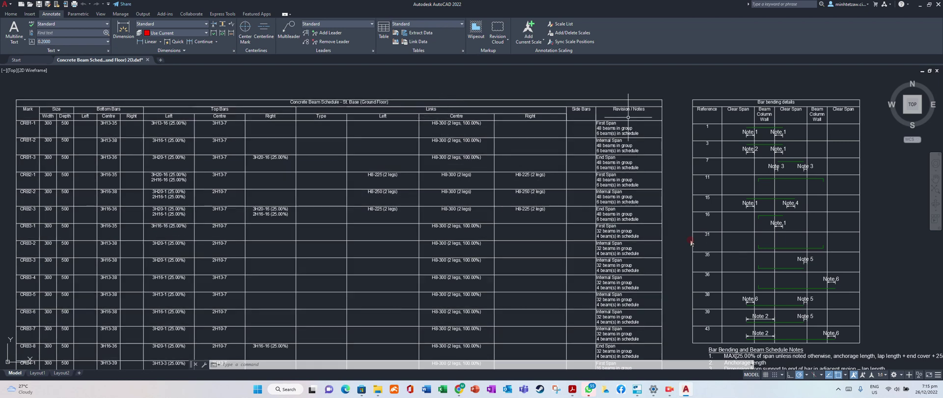
scroll(658, 120, "up", 4)
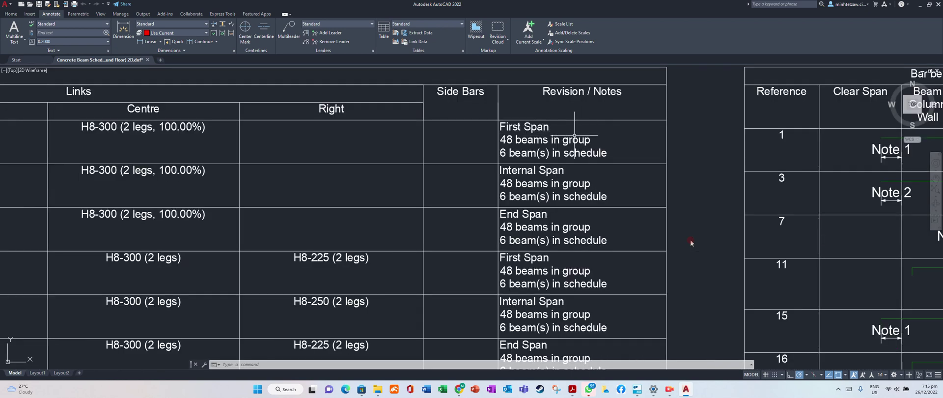
scroll(421, 141, "down", 2)
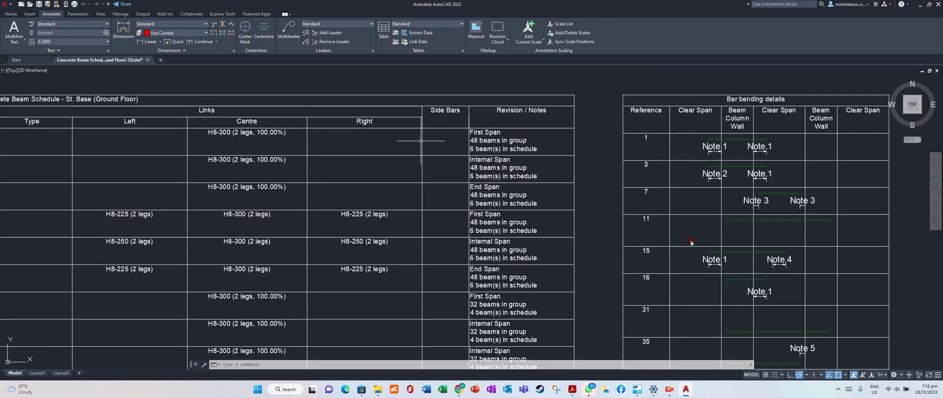
- Examine the bar bending details table, comparing the bar shapes of references 1 to 43 with the numbered notes below it
scroll(420, 141, "down", 2)
scroll(600, 97, "up", 2)
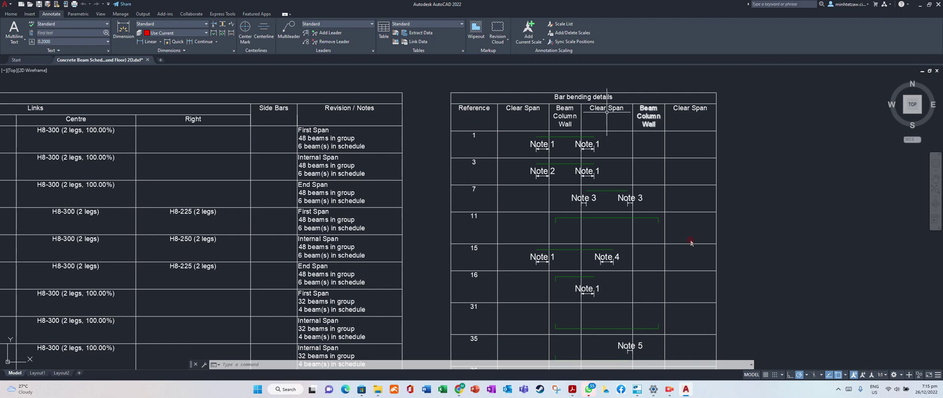
scroll(555, 104, "down", 2)
scroll(592, 177, "up", 2)
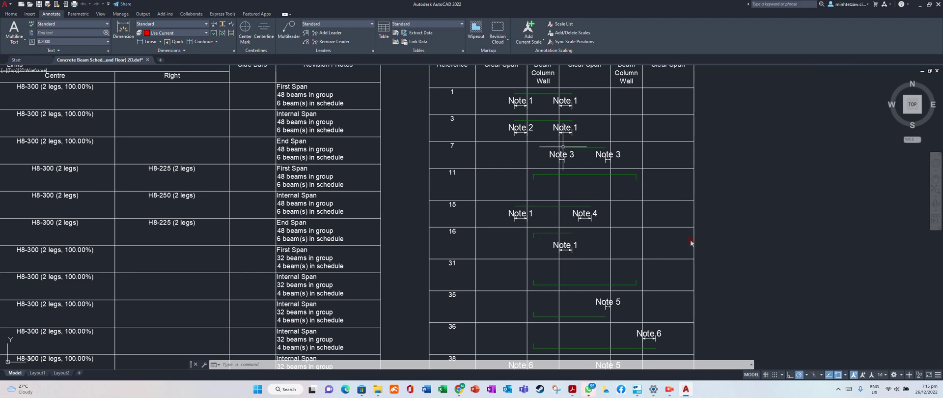
scroll(571, 162, "down", 2)
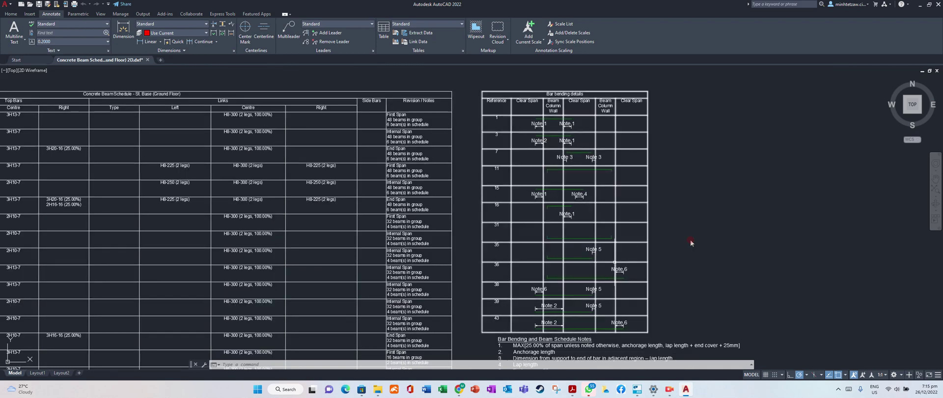
scroll(612, 261, "up", 2)
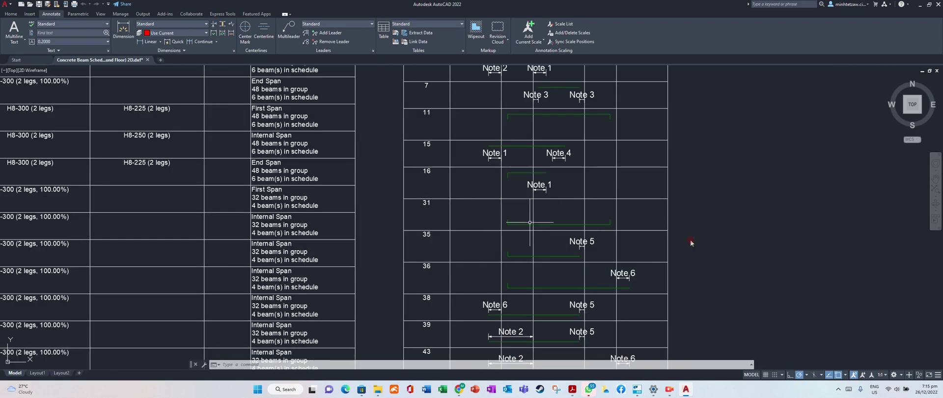
scroll(607, 224, "down", 2)
scroll(551, 122, "down", 1)
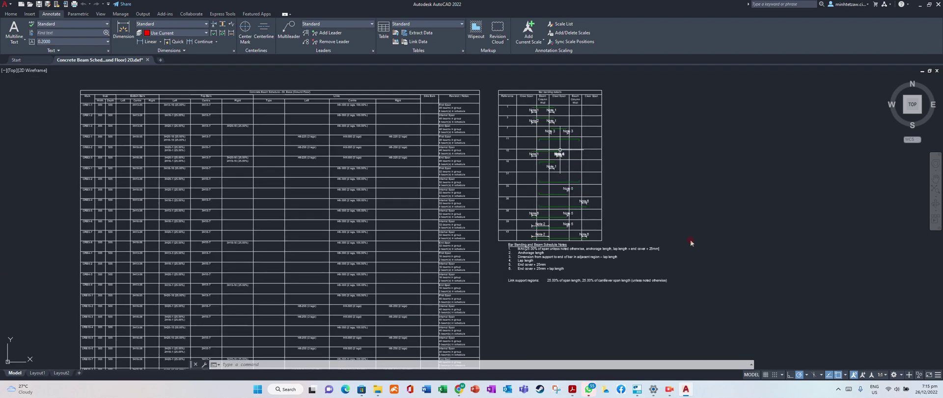
scroll(552, 103, "up", 1)
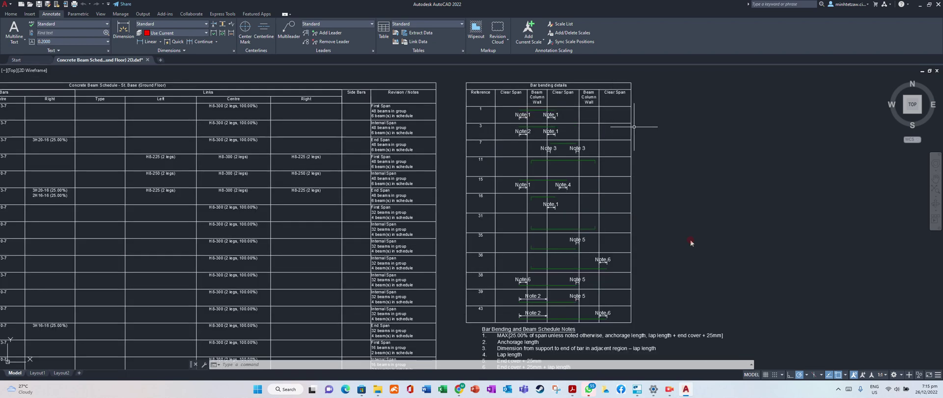
scroll(599, 314, "down", 3)
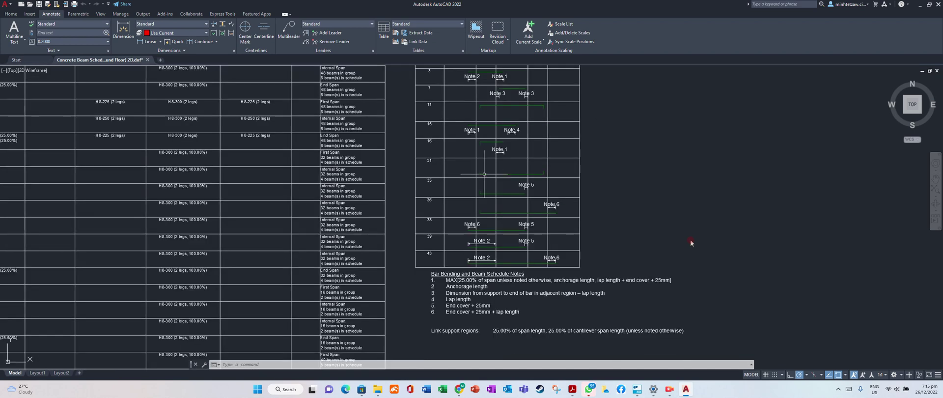
scroll(505, 279, "up", 2)
- Examine the lower beam schedule rows from CRB4 to CRB25, and close AutoCAD without saving to return to Tekla Structural Designer
scroll(506, 290, "down", 4)
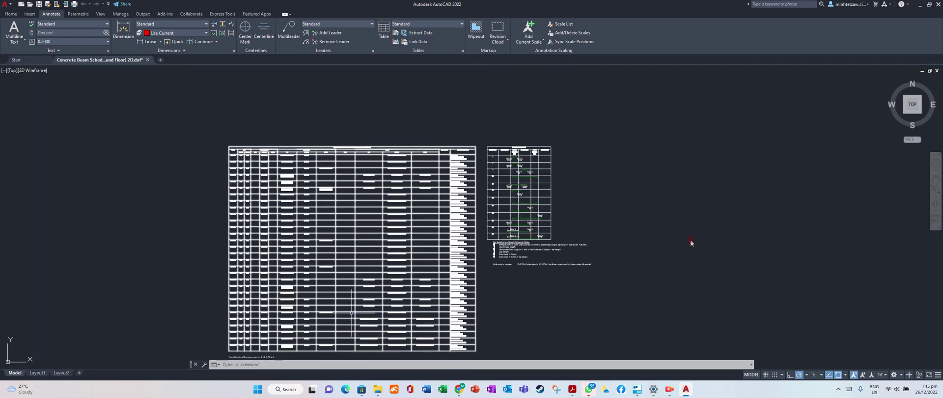
scroll(298, 330, "up", 4)
scroll(298, 330, "down", 4)
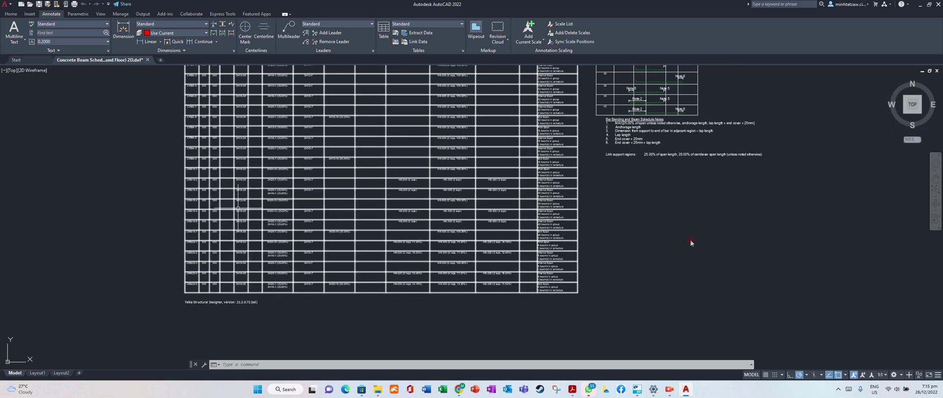
scroll(236, 215, "up", 4)
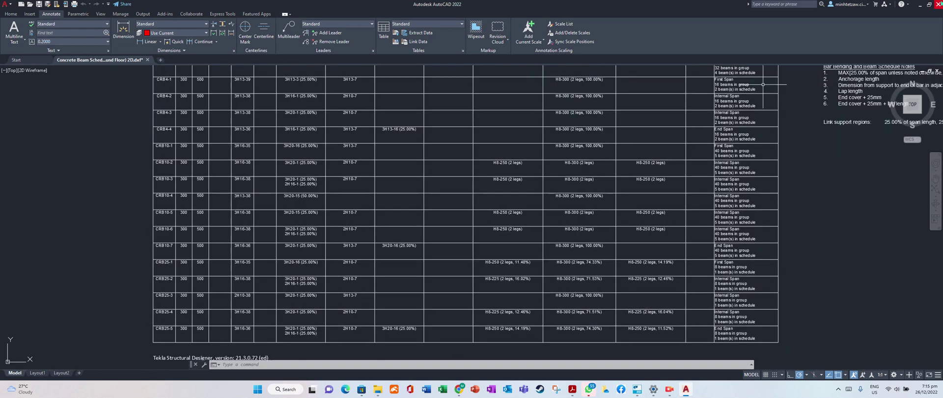
key("ctrl+q")
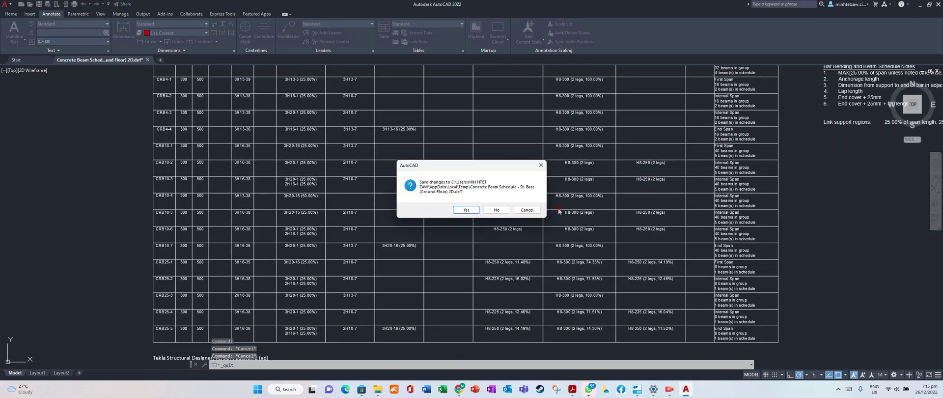
left_click(498, 210)
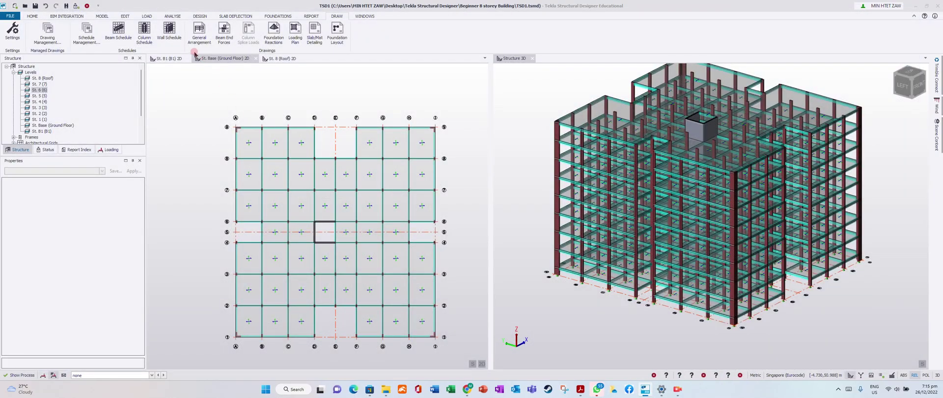
- Export the concrete column schedule with all column groups selected as DXF and open it in AutoCAD, declining a read-only copy
left_click(145, 32)
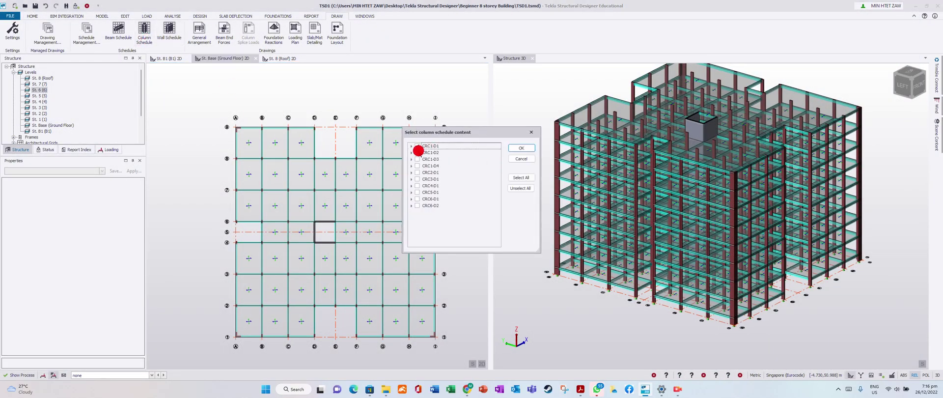
left_click(418, 166)
left_click(417, 172)
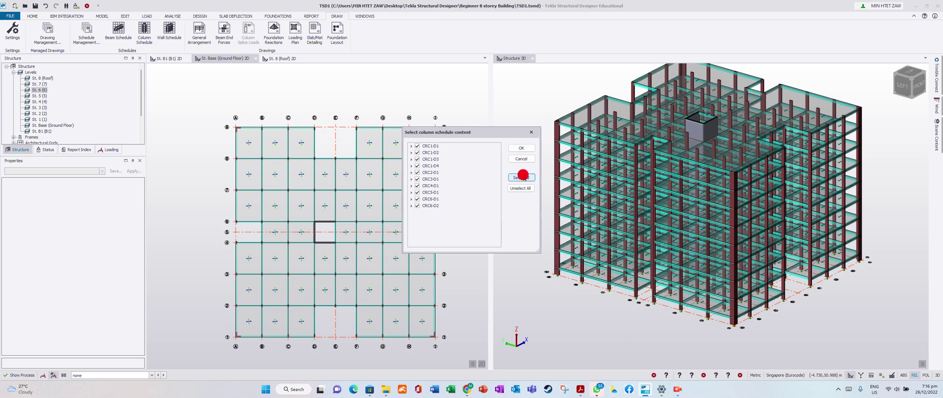
left_click(523, 148)
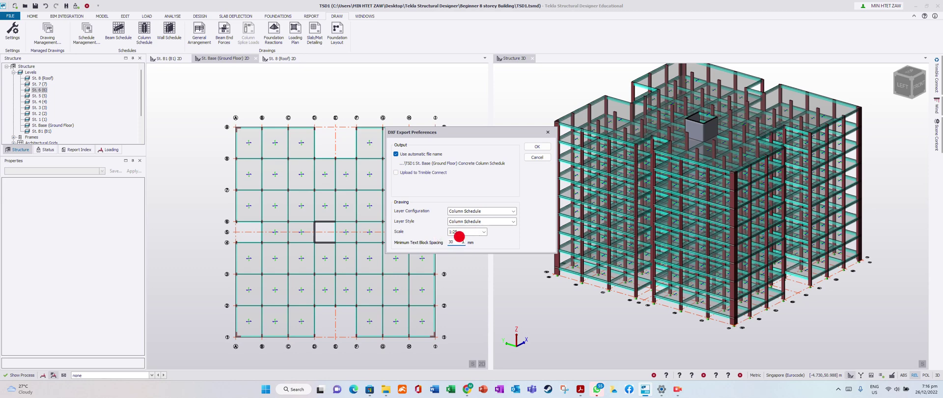
left_click(533, 147)
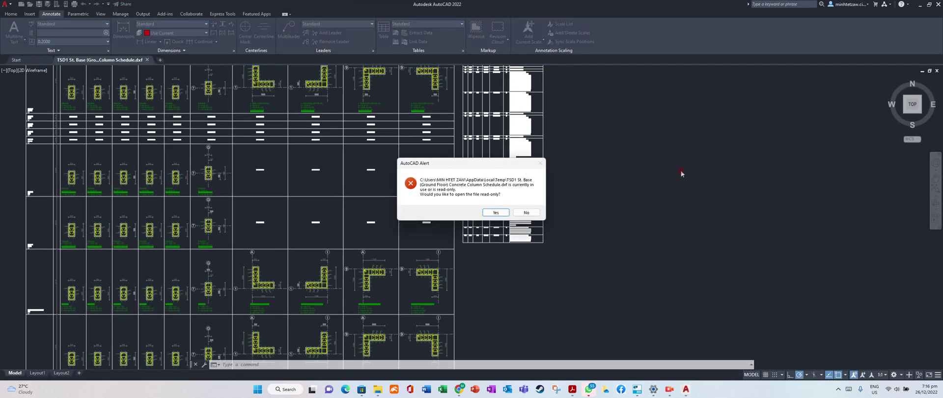
left_click(526, 213)
- Examine the upper storeys of the column schedule, from St. 3 to St. 8 (Roof), including the rectangular column sections and "AS BELOW" rows
scroll(638, 271, "down", 4)
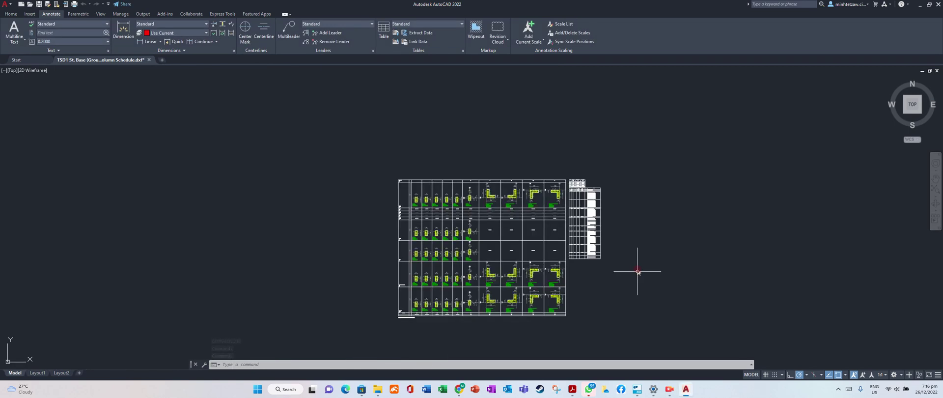
scroll(419, 200, "up", 5)
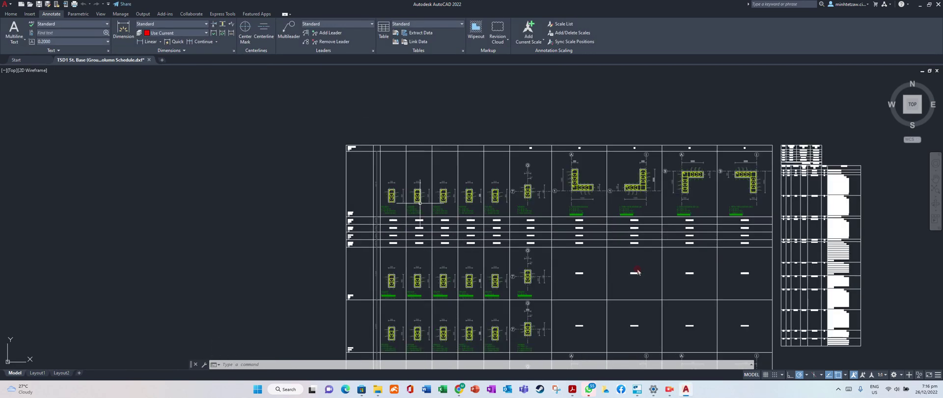
scroll(638, 272, "up", 2)
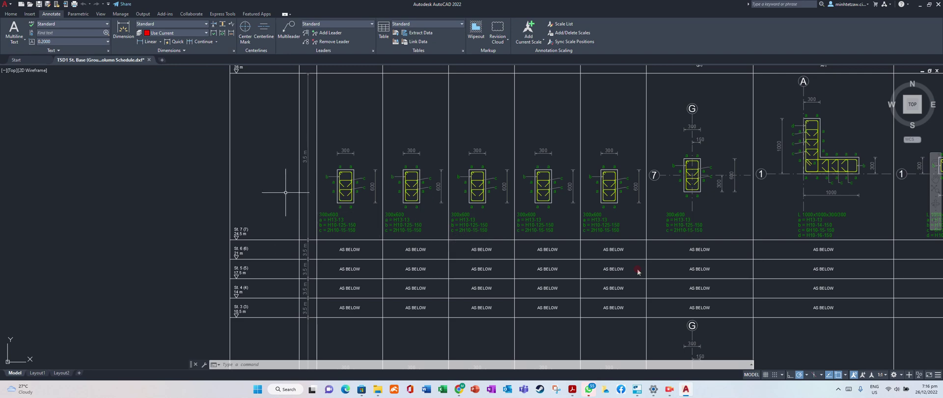
scroll(304, 147, "down", 2)
scroll(290, 127, "up", 2)
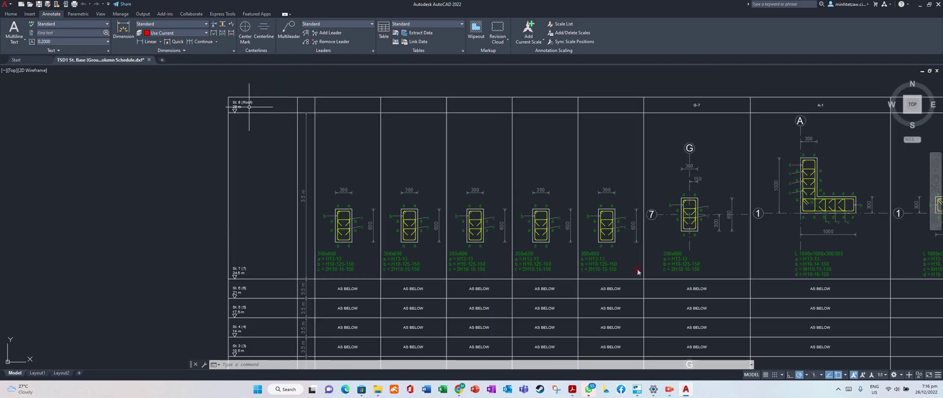
scroll(287, 125, "down", 2)
scroll(320, 167, "up", 2)
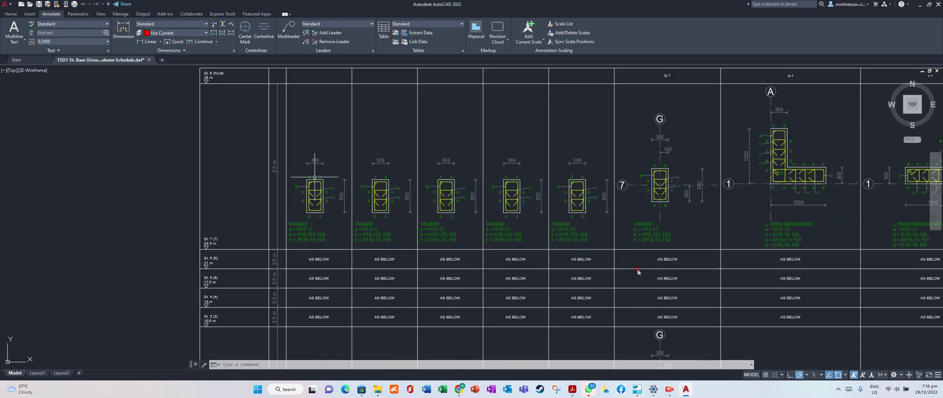
scroll(293, 164, "down", 5)
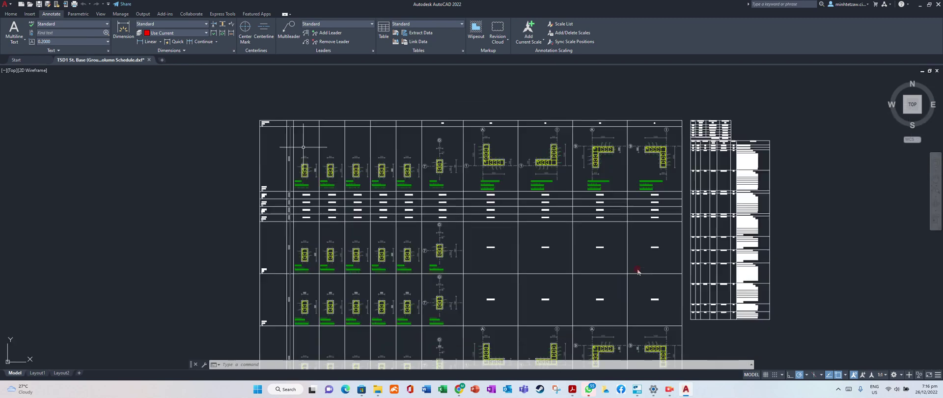
- Examine the St. B1 row of the column schedule with its section details, starter bars and column group marks
scroll(319, 346, "up", 8)
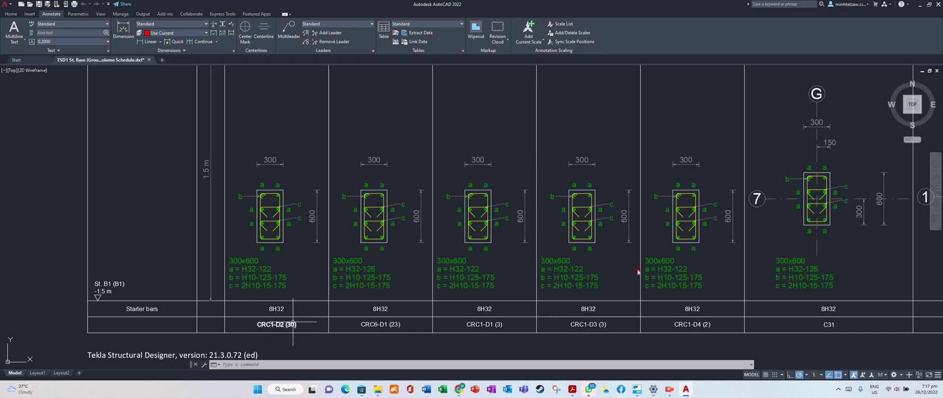
scroll(637, 271, "down", 2)
scroll(638, 270, "up", 2)
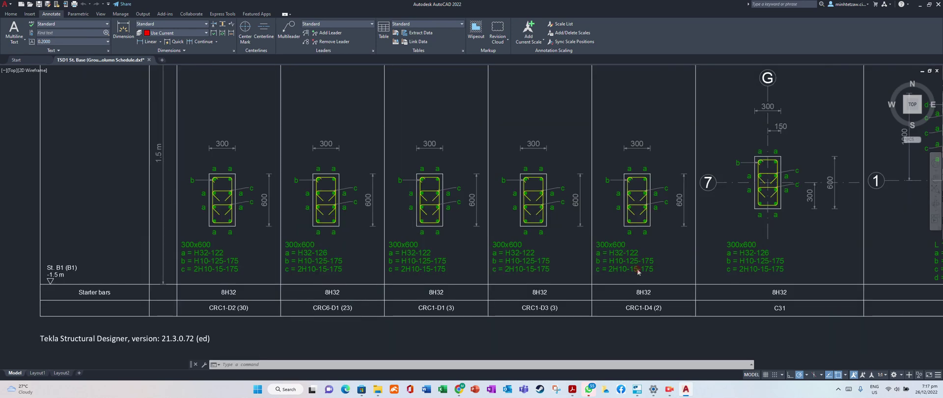
scroll(638, 269, "down", 2)
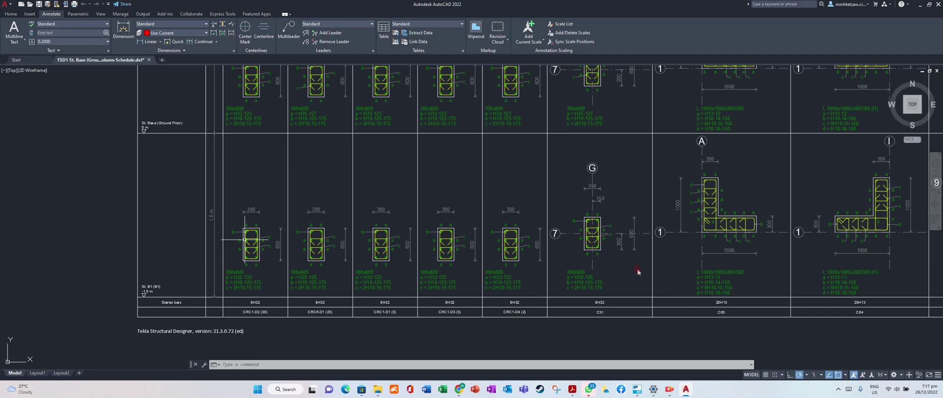
scroll(268, 253, "down", 2)
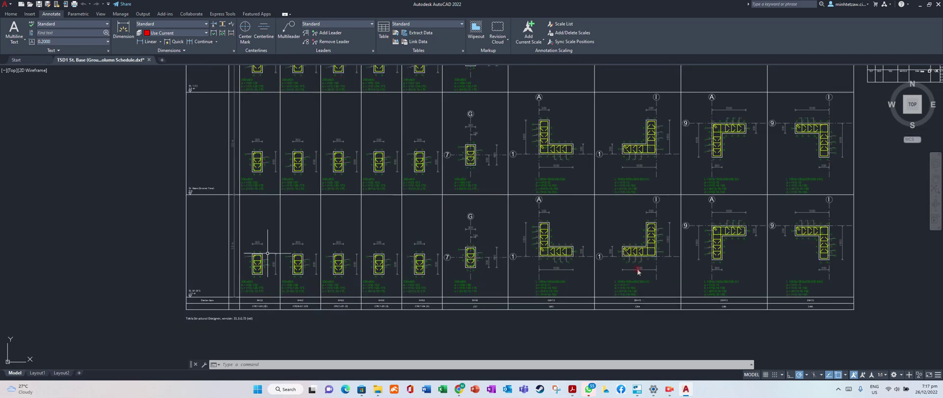
- Examine the L-shaped corner columns in the lower storeys of the column schedule, comparing them with the rows above
scroll(266, 202, "down", 2)
scroll(445, 174, "up", 2)
scroll(446, 175, "down", 2)
scroll(453, 176, "up", 2)
scroll(453, 176, "down", 3)
scroll(438, 116, "up", 3)
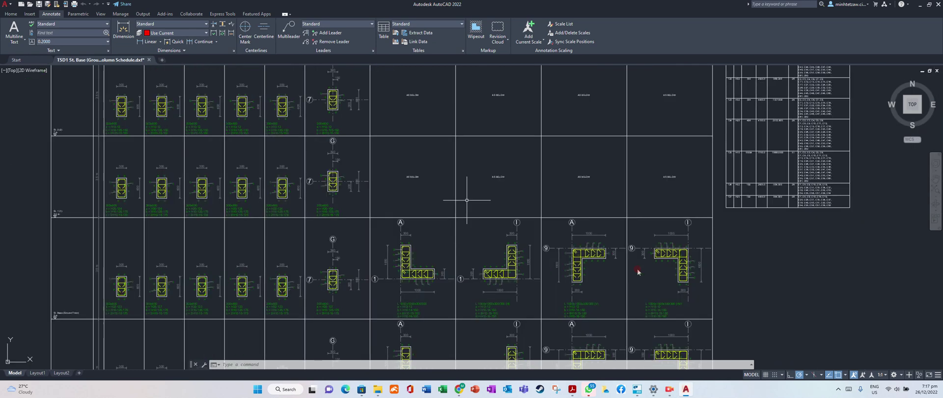
scroll(400, 176, "up", 2)
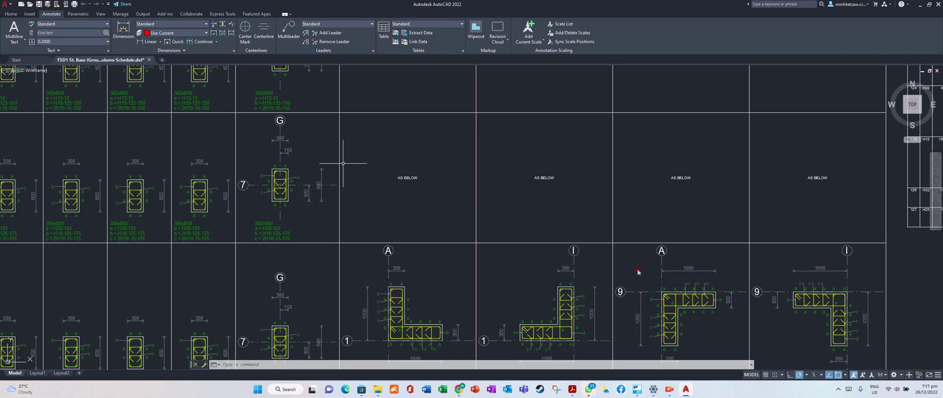
scroll(343, 163, "down", 2)
scroll(310, 169, "down", 3)
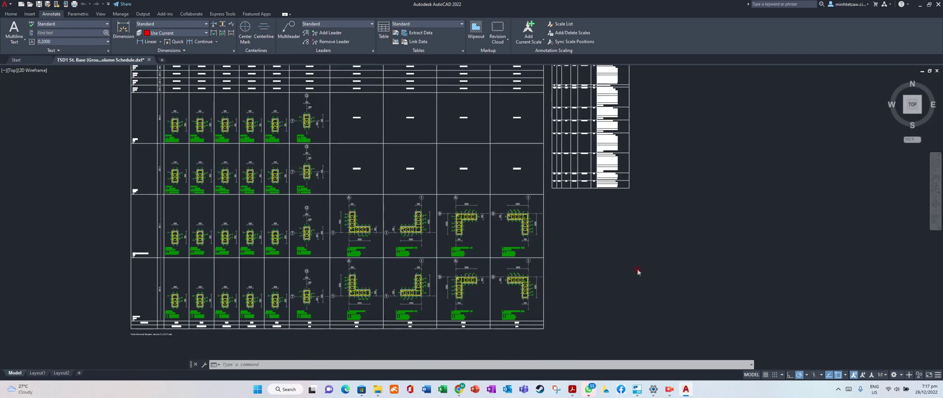
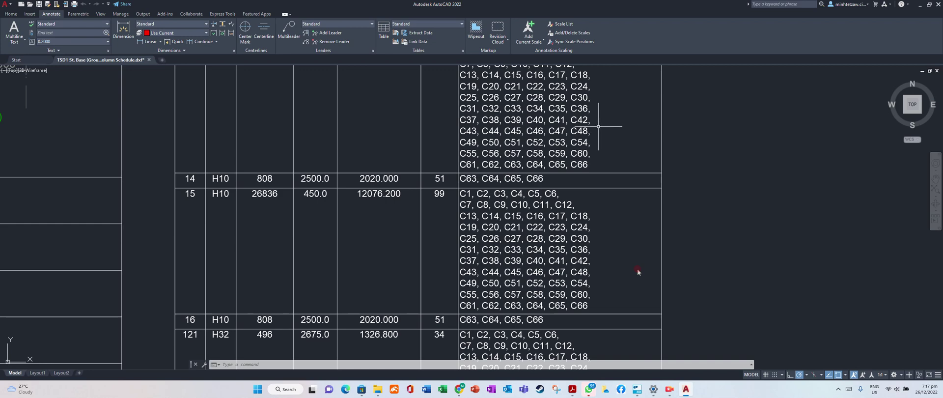
- Finish reviewing the column bar quantities table, and close AutoCAD without saving to return to Tekla Structural Designer
scroll(604, 133, "down", 8)
scroll(602, 138, "down", 4)
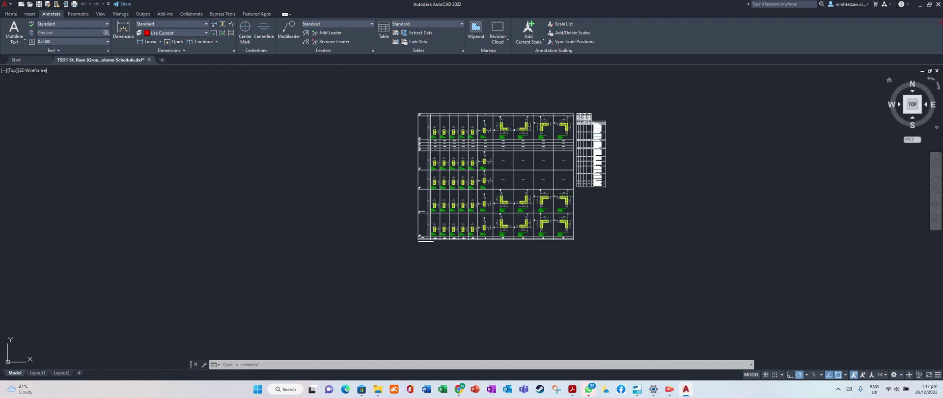
left_click(938, 3)
left_click(488, 210)
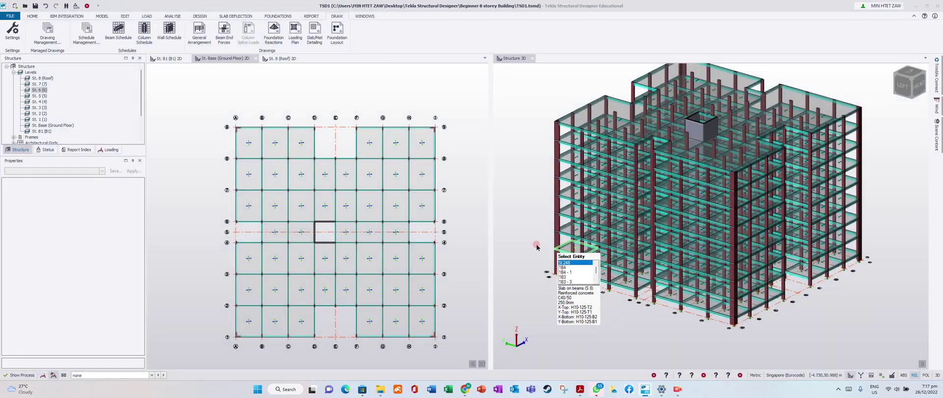
- Export the concrete wall schedule for walls W1, W2 and W3 as DXF at 1:25 and open it in AutoCAD, declining a read-only copy
left_click(172, 43)
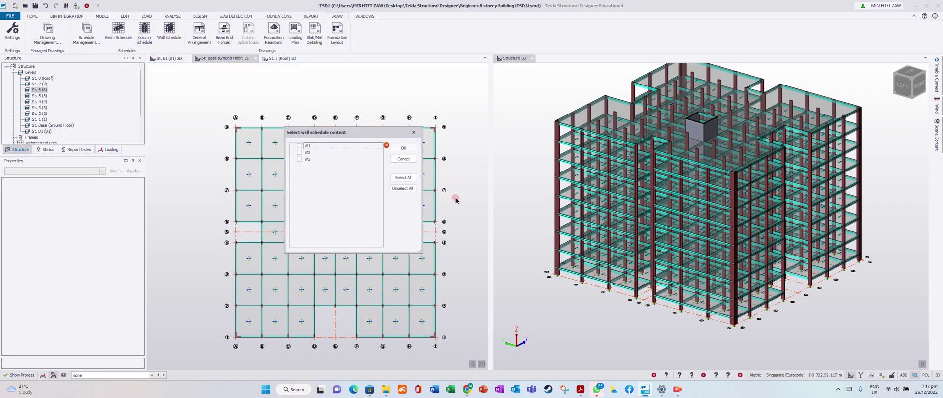
left_click(300, 146)
left_click(402, 148)
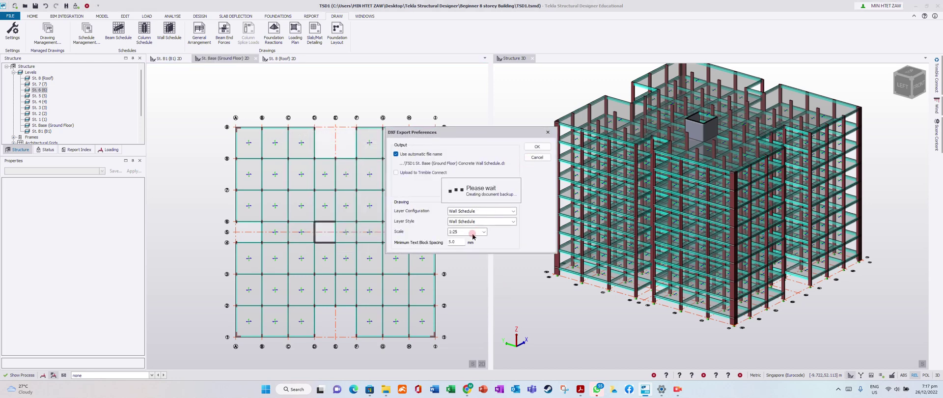
left_click_drag(461, 243, 445, 237)
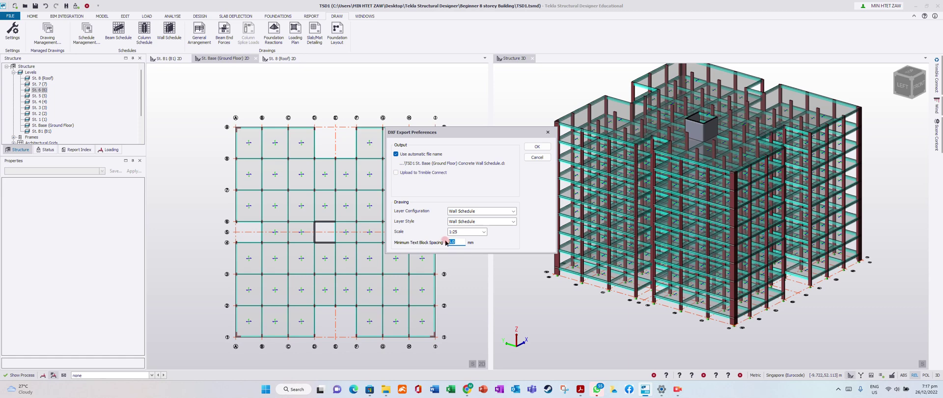
left_click(538, 147)
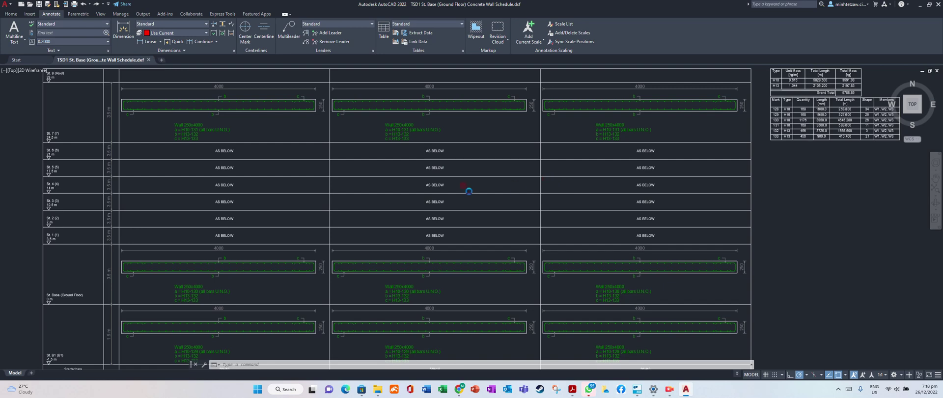
left_click(527, 212)
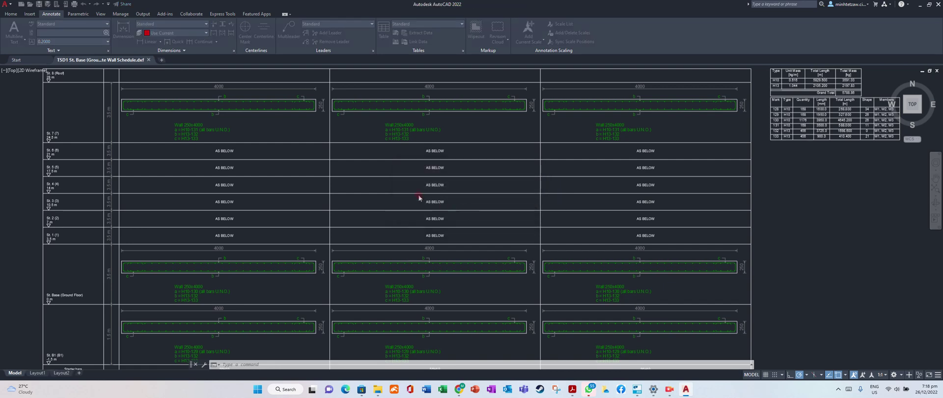
- Examine the wall schedule's reinforcement details at St. Base and St. B1, and its bar quantities table
scroll(375, 184, "down", 2)
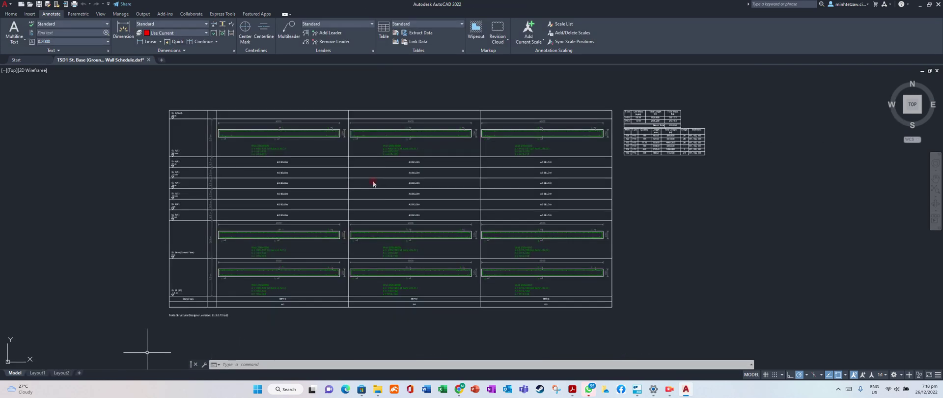
scroll(374, 183, "up", 6)
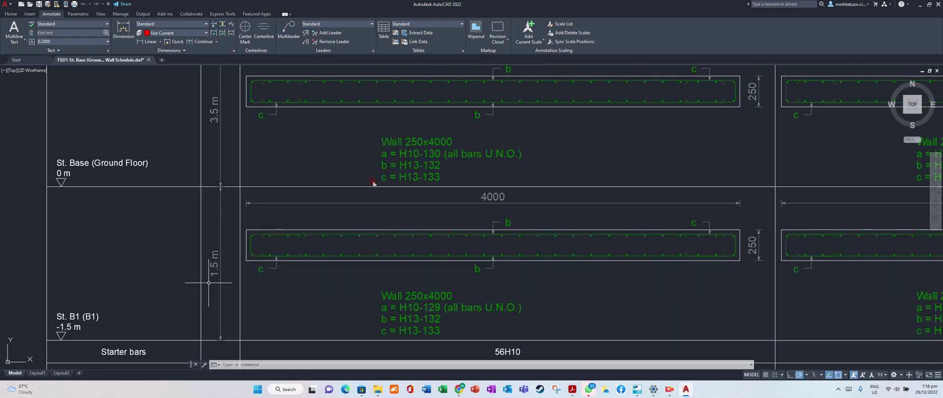
scroll(373, 183, "down", 5)
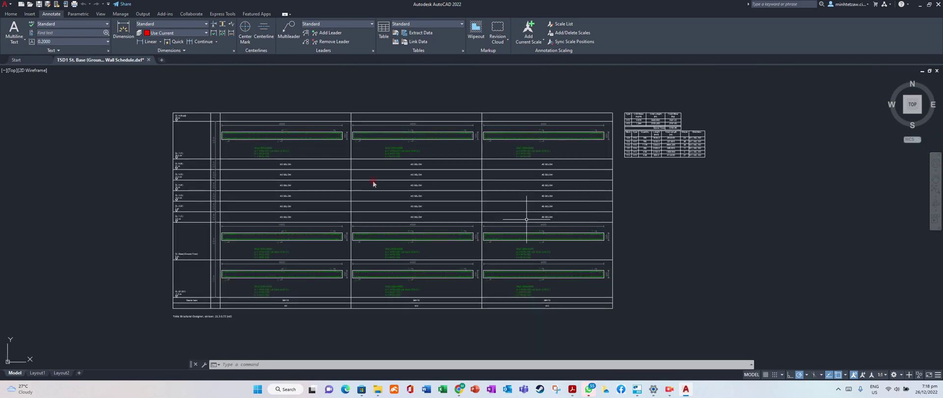
scroll(727, 132, "up", 6)
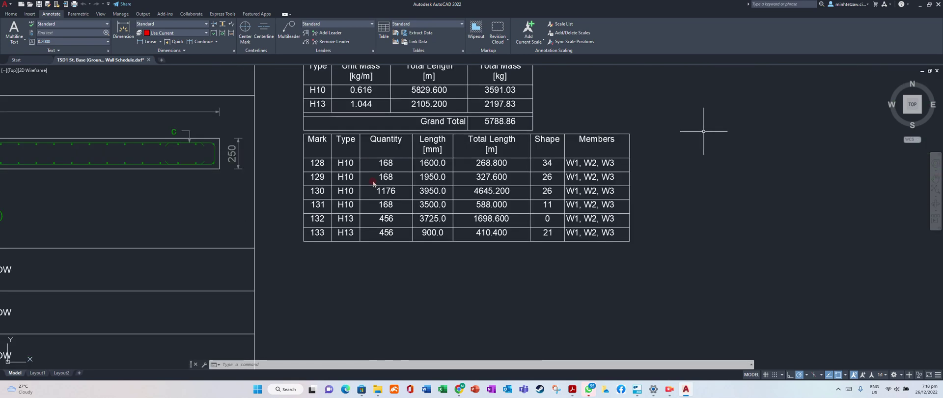
scroll(704, 132, "down", 6)
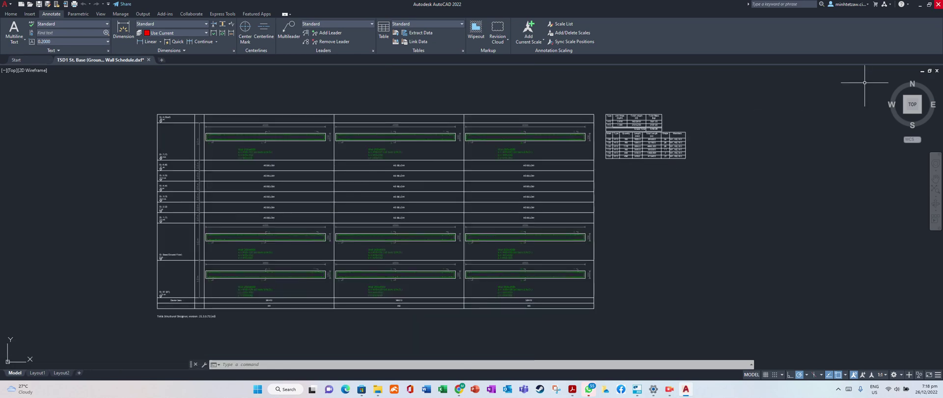
- Close the wall schedule drawing without saving and switch back to Tekla Structural Designer
key("ctrl+F4")
left_click(489, 236)
key("alt+Tab")
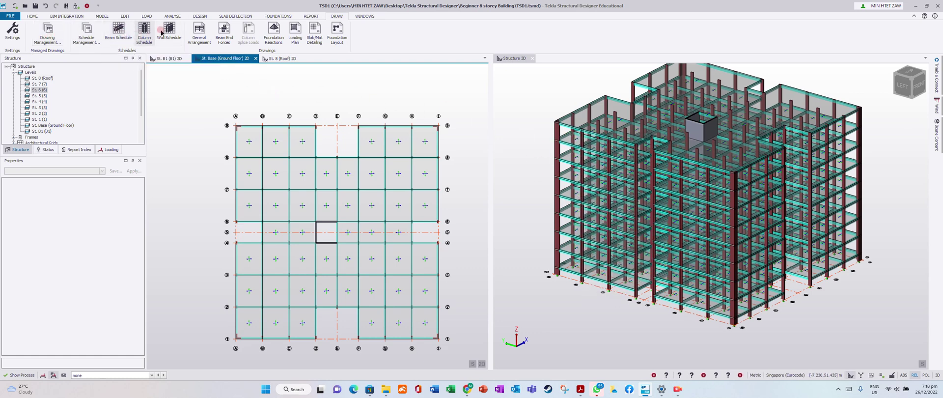
- Review the concrete schedule variants offered in the schedule management dialog, and close it
left_click(123, 38)
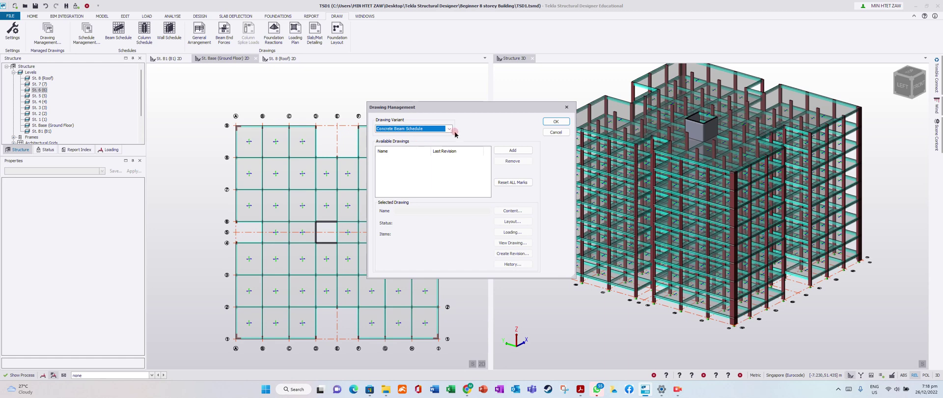
left_click(449, 129)
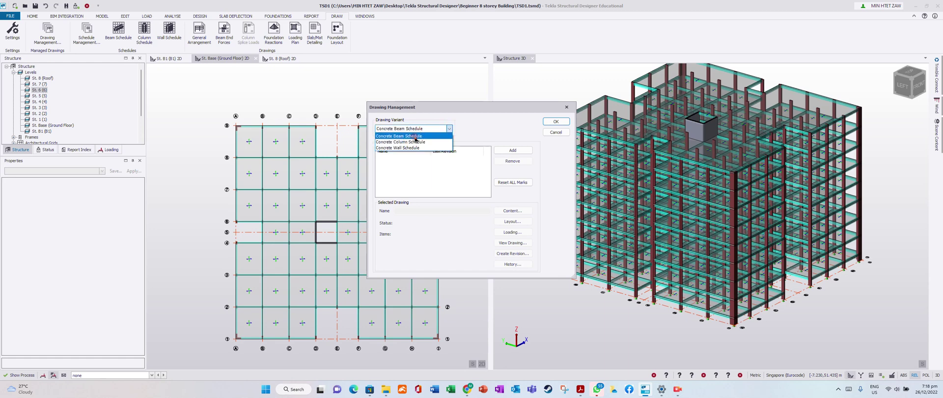
left_click(556, 122)
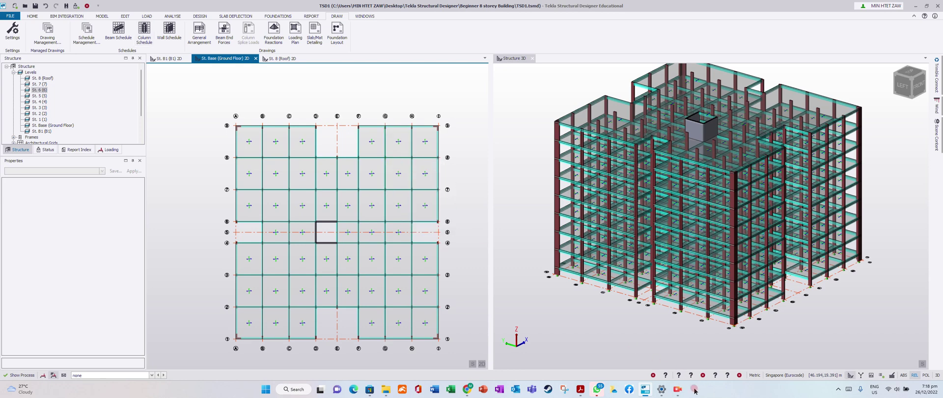
left_click(679, 389)
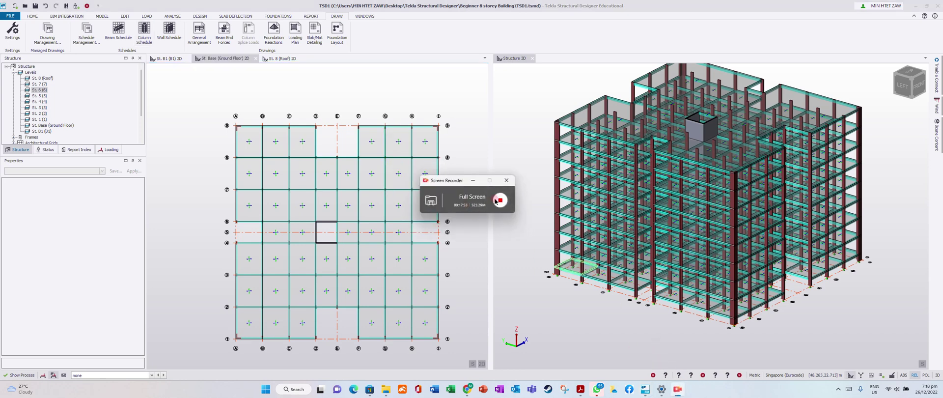